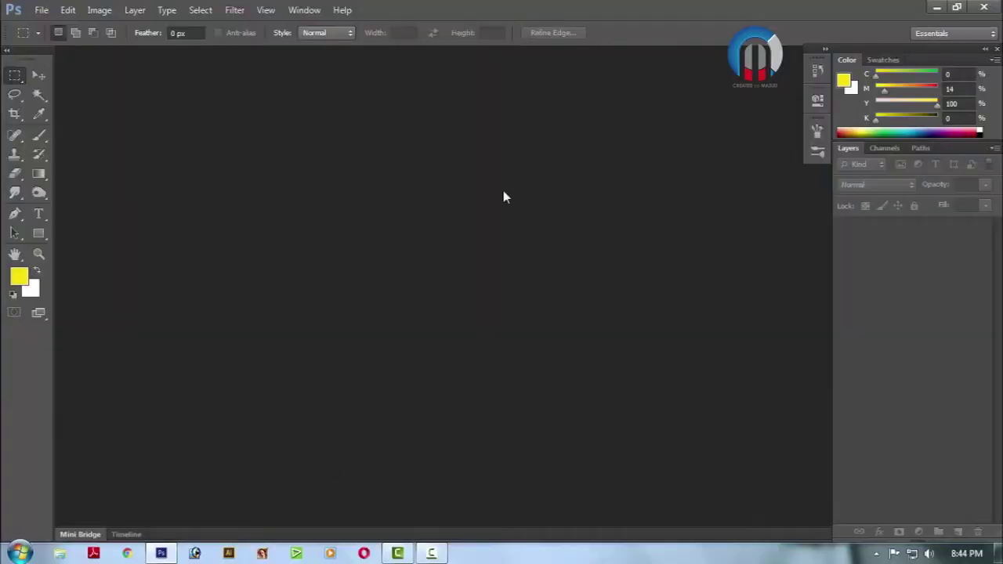
Open IMG_20150914_105318.jpg, the girl-in-red photo, from the project folder on drive E
left_click(40, 9)
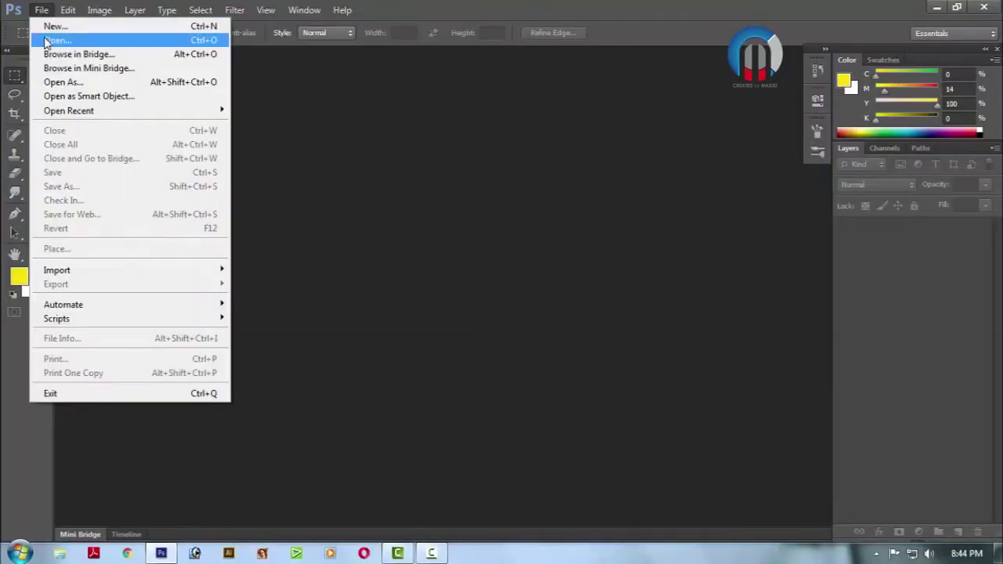
left_click(47, 40)
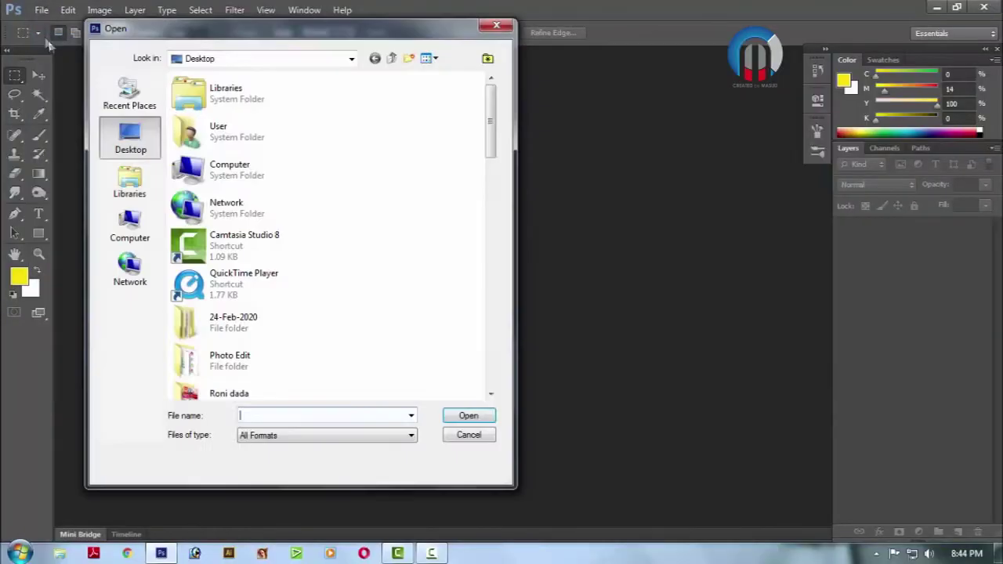
double_click(225, 174)
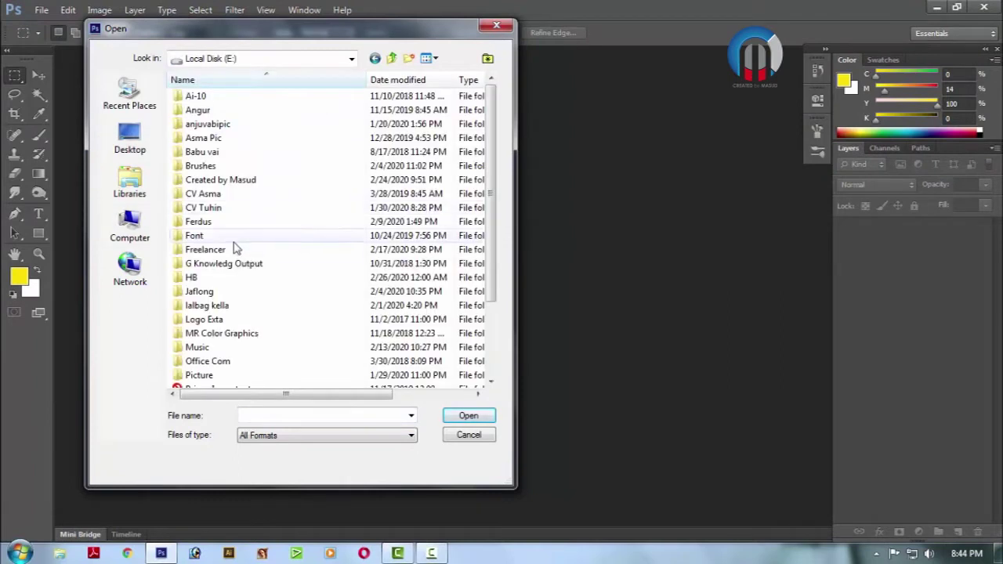
double_click(229, 179)
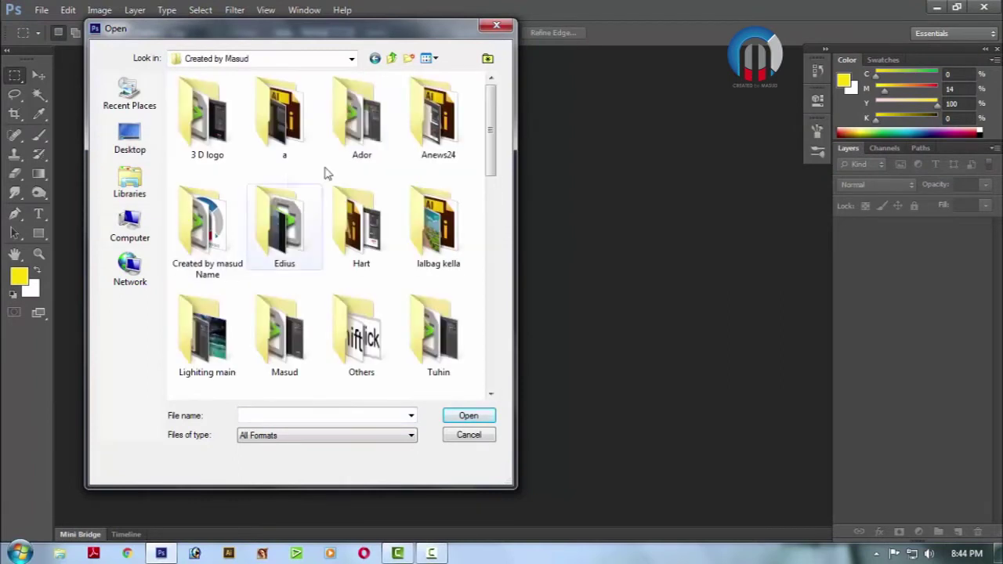
double_click(370, 139)
scroll(367, 262, "down", 10)
scroll(370, 265, "down", 2)
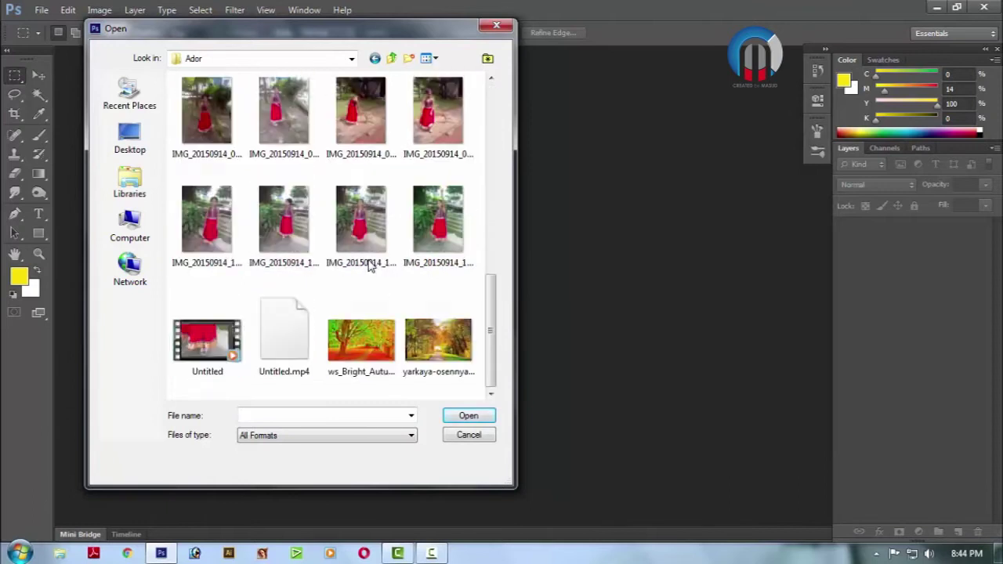
mouse_move(438, 223)
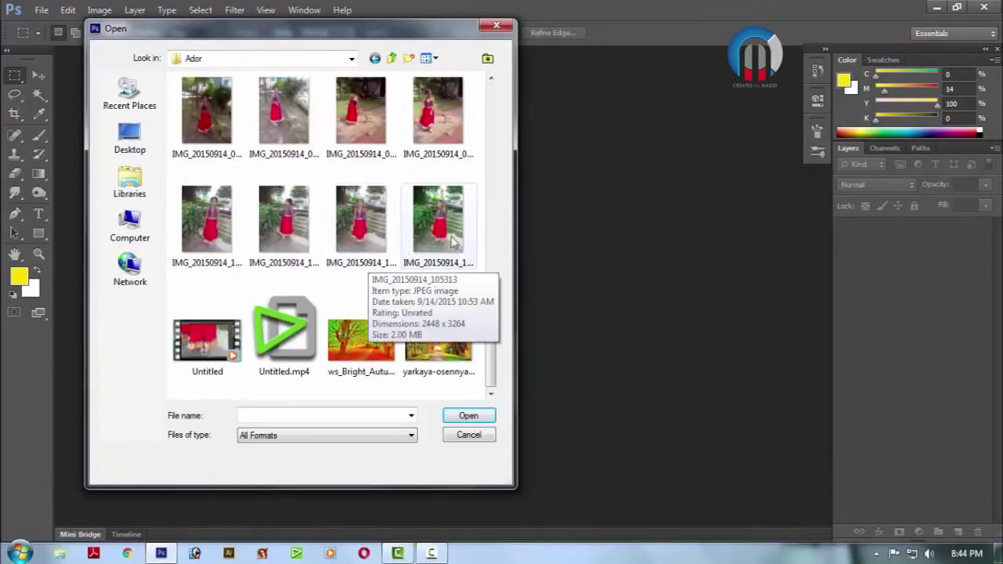
left_click(451, 227)
left_click(466, 415)
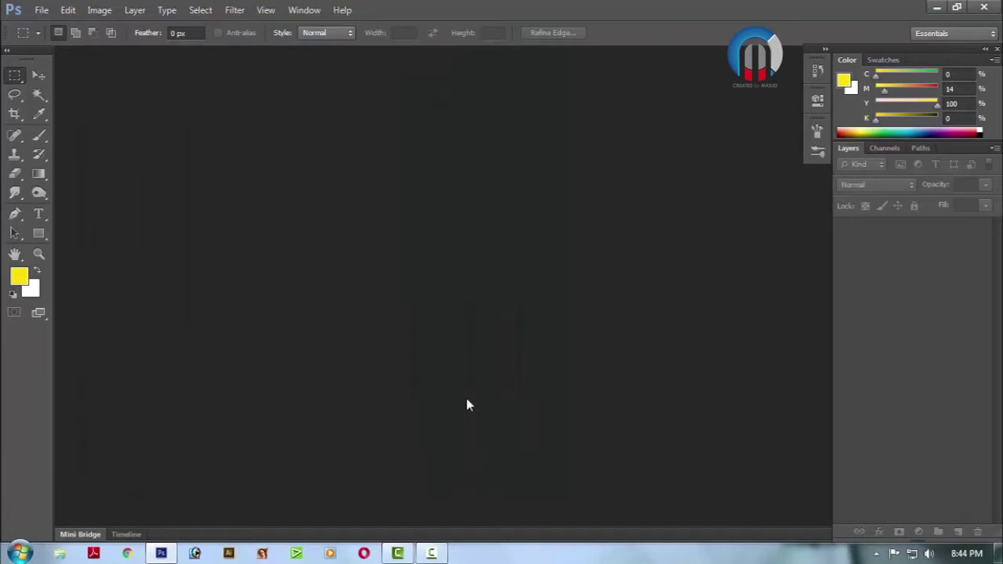
With the Pen tool active, duplicate the Background layer into a Background copy layer
left_click(14, 213)
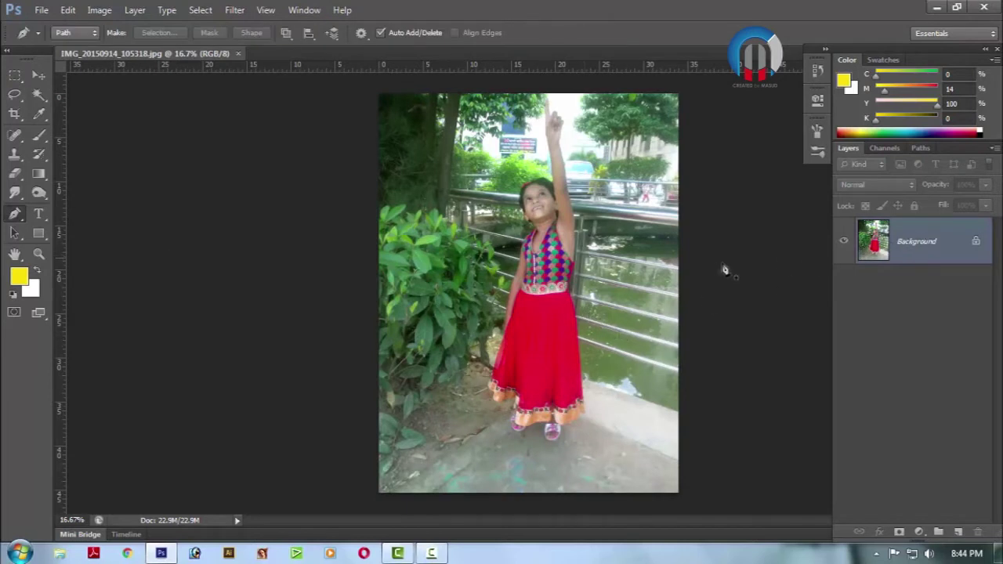
key("Tab")
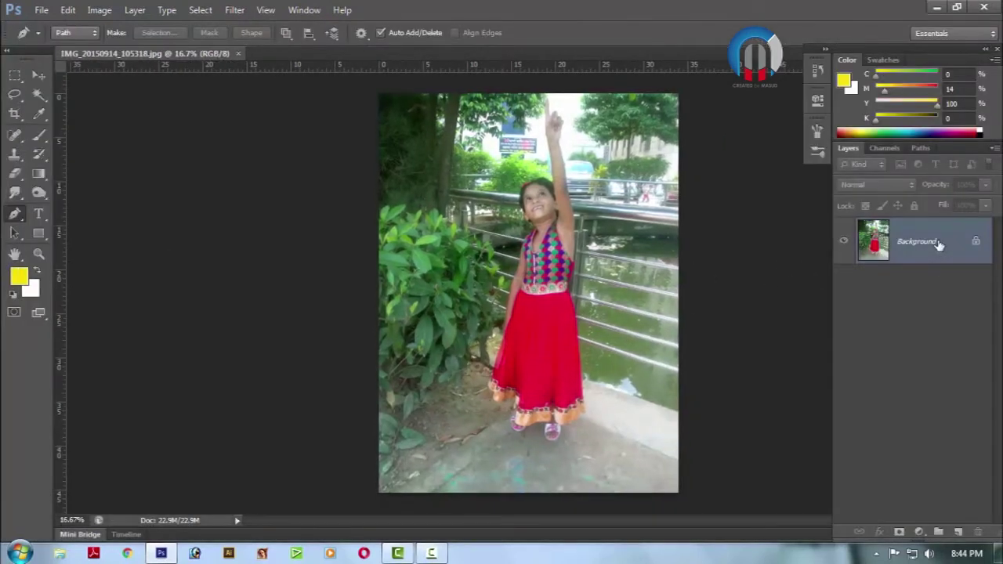
mouse_move(939, 245)
left_mouse_down()
mouse_move(973, 532)
mouse_move(958, 532)
mouse_move(978, 533)
left_mouse_up()
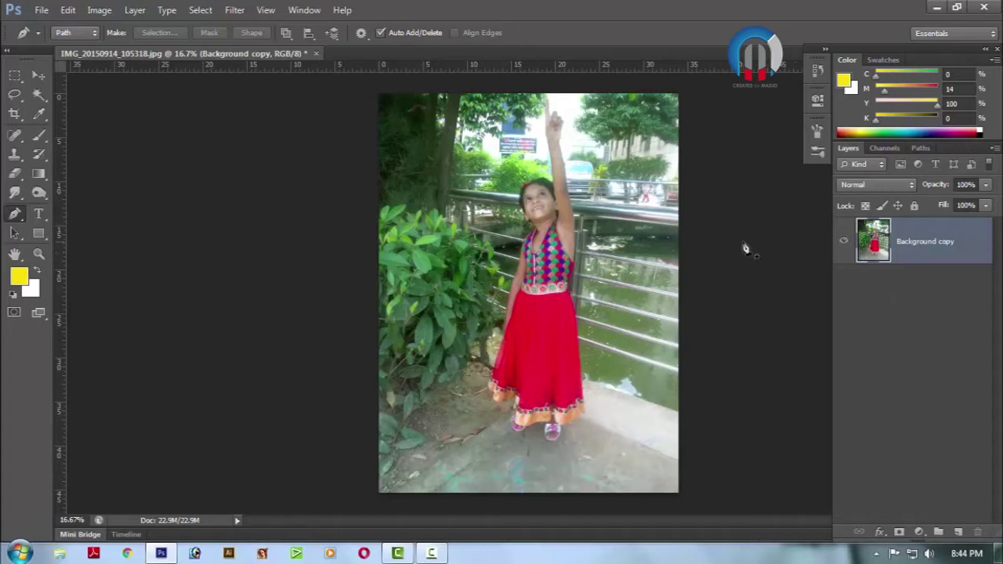
left_click(662, 284)
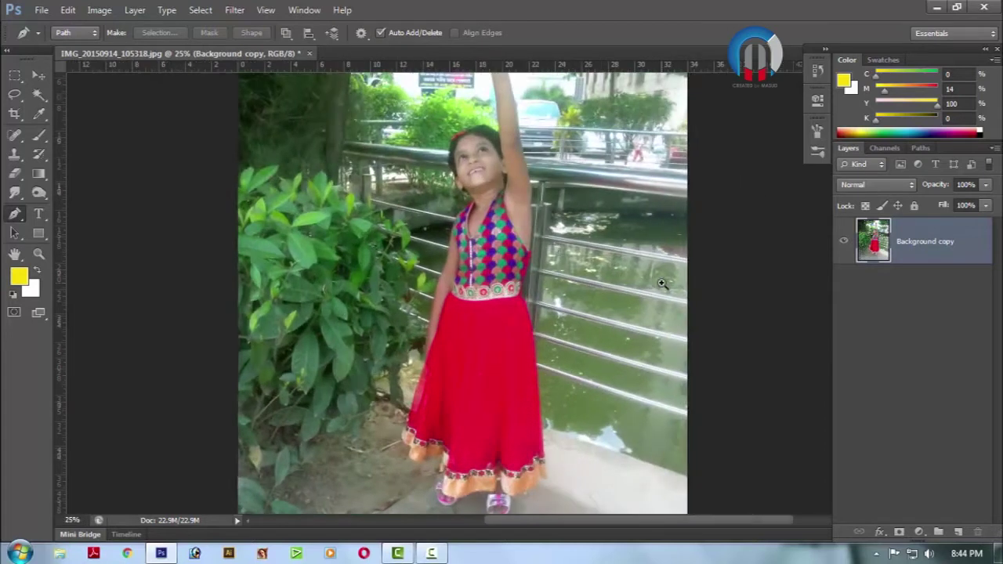
Zoom to 100% on the skirt and start the path at its left edge
left_click(523, 321)
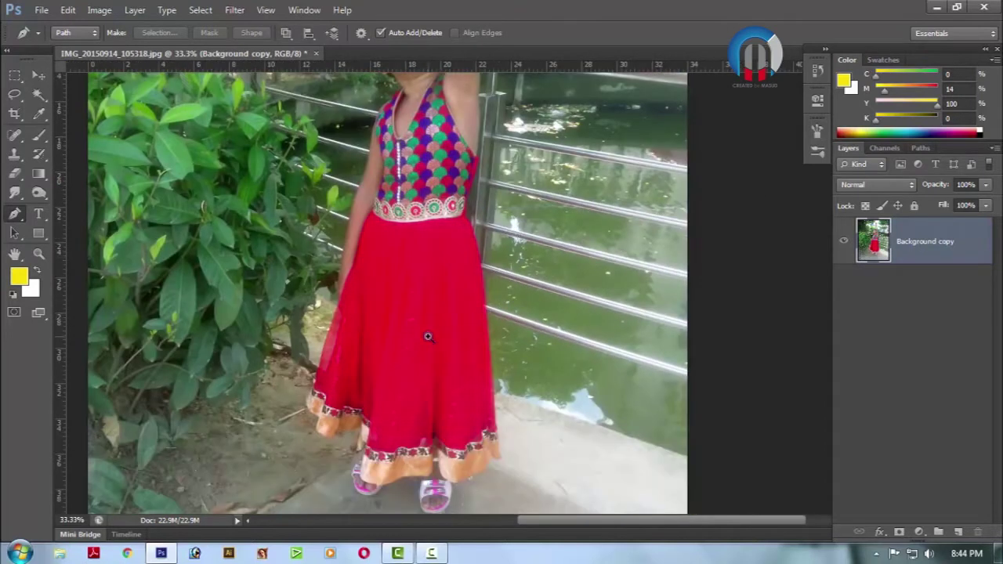
left_click(428, 337)
left_click_drag(426, 348, 356, 302)
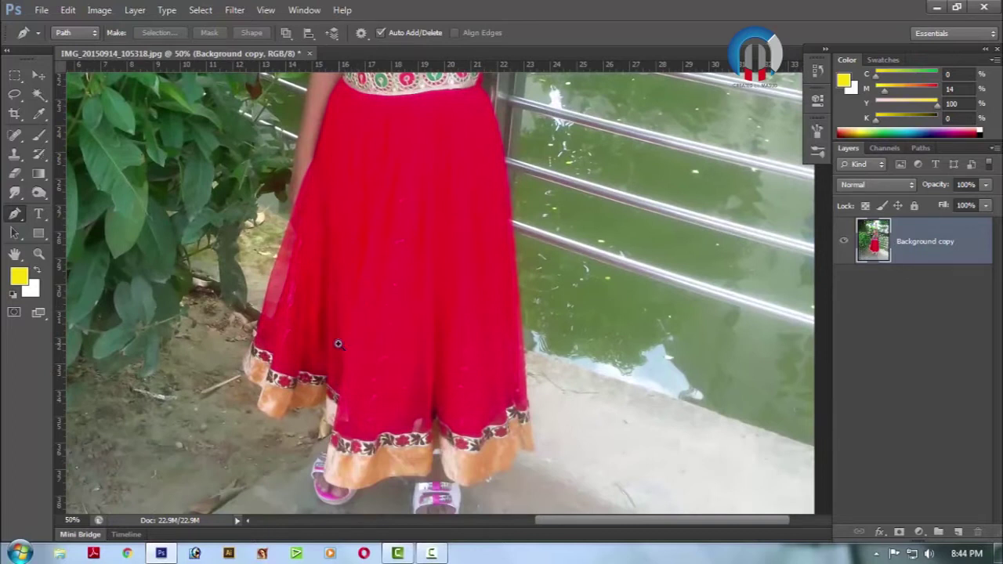
left_click(338, 343)
left_click(271, 328)
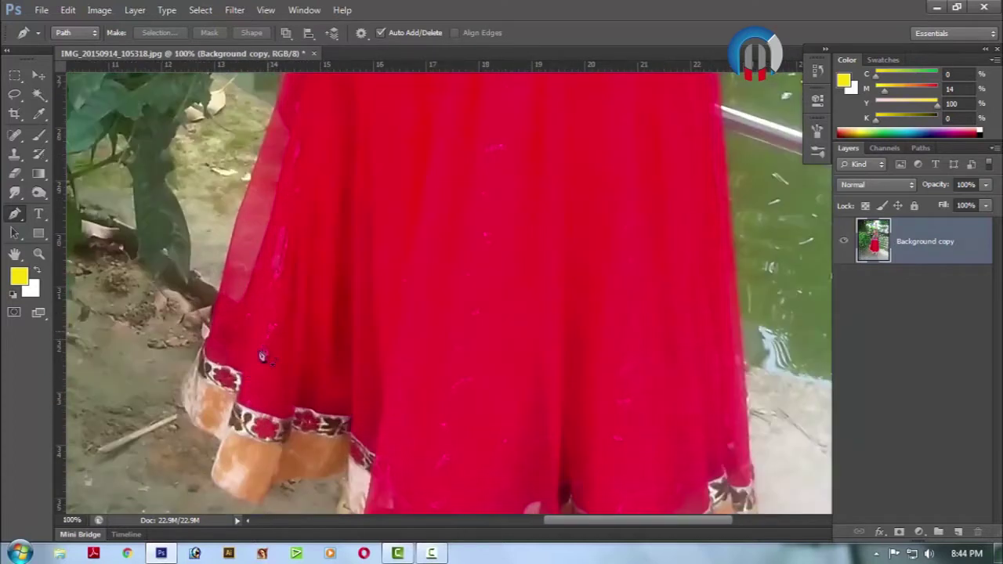
left_click(195, 379)
left_click(222, 294)
Continue the path up to a curve where the neck meets the shoulder, then along the jaw
scroll(246, 264, "up", 2)
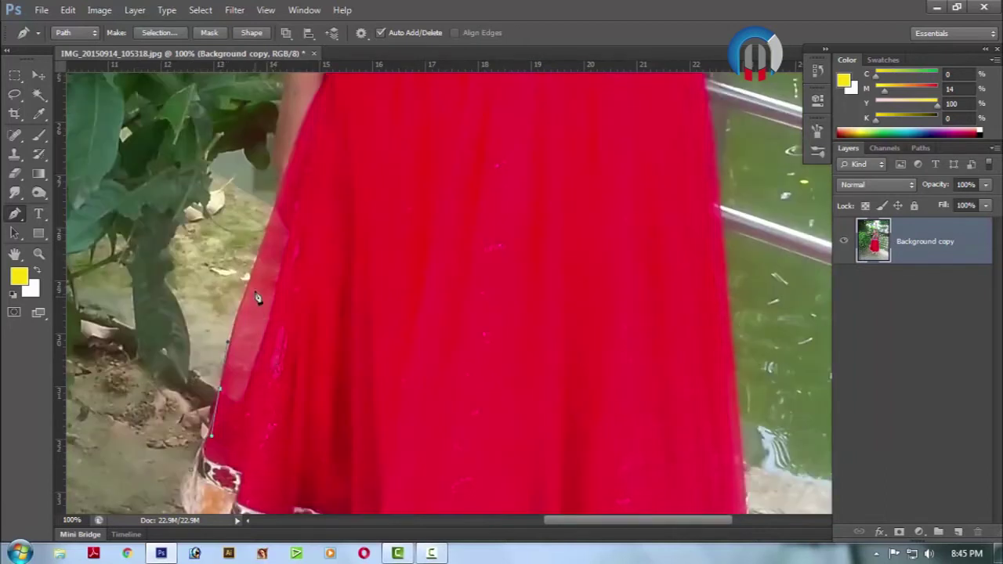
scroll(255, 264, "up", 2)
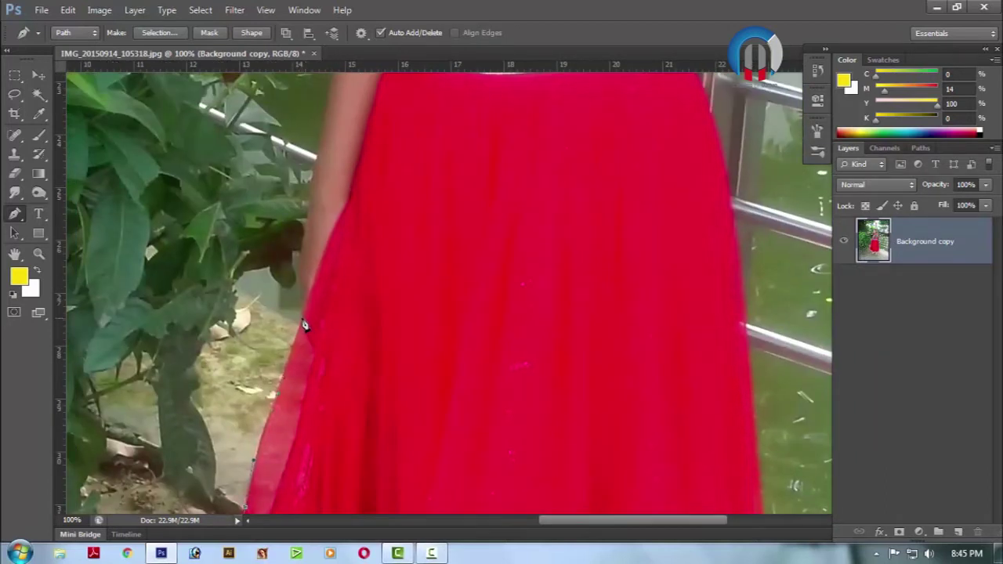
scroll(302, 258, "up", 2)
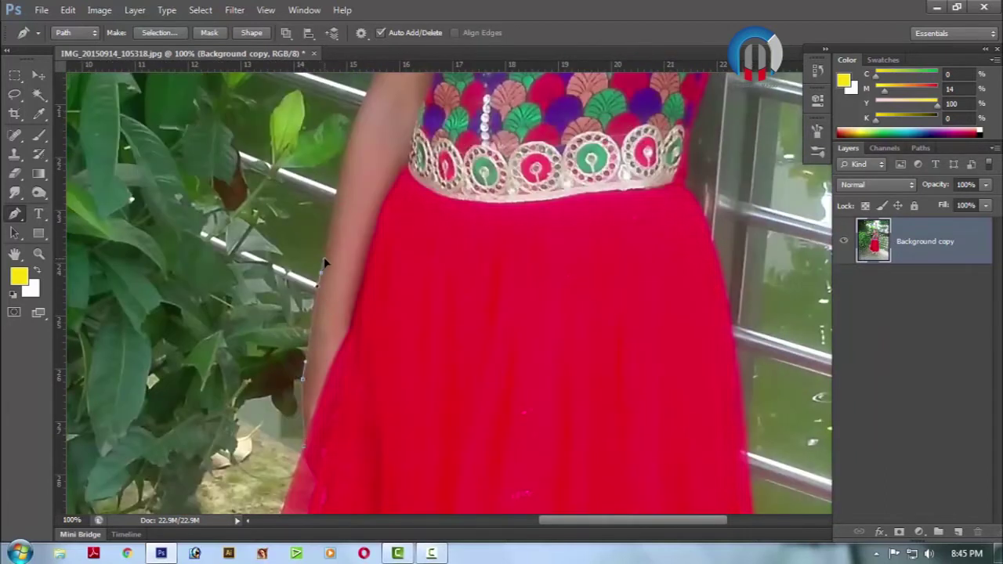
scroll(326, 282, "up", 2)
scroll(365, 335, "up", 2)
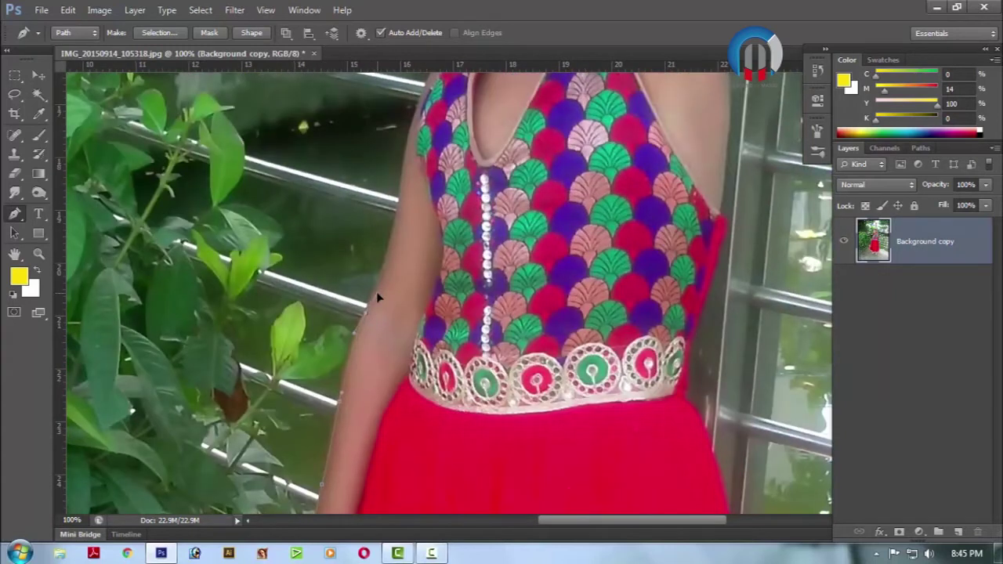
scroll(381, 287, "up", 3)
scroll(410, 313, "up", 1, "alt")
scroll(413, 320, "down", 1)
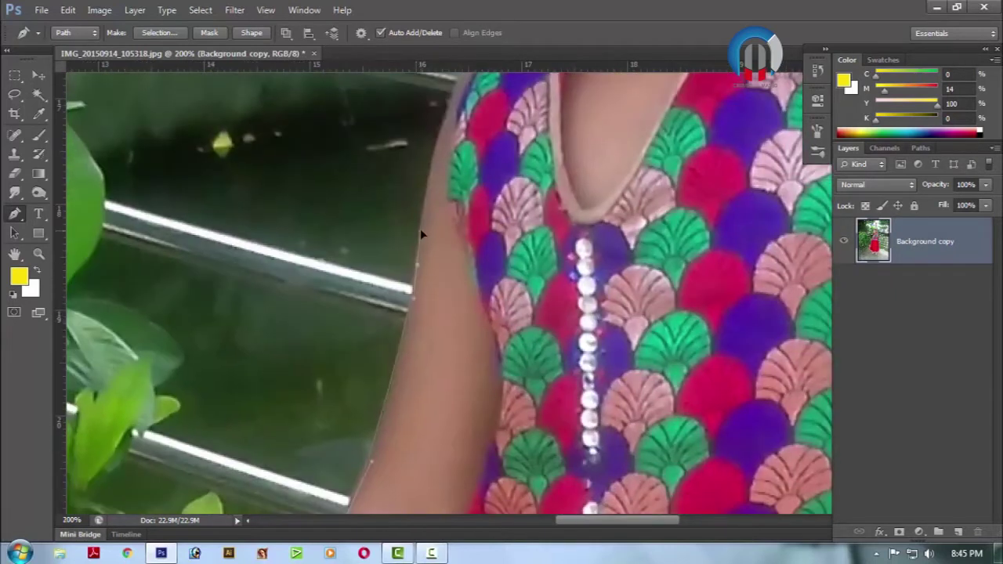
scroll(431, 211, "up", 3)
scroll(462, 250, "up", 1)
scroll(463, 251, "right", 1)
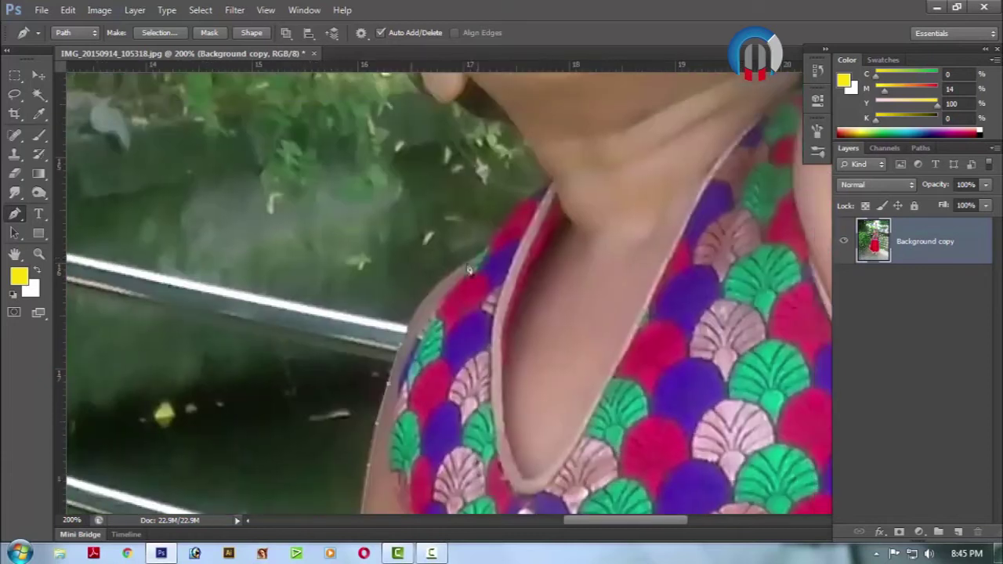
scroll(518, 283, "up", 2)
left_click_drag(532, 292, 568, 282)
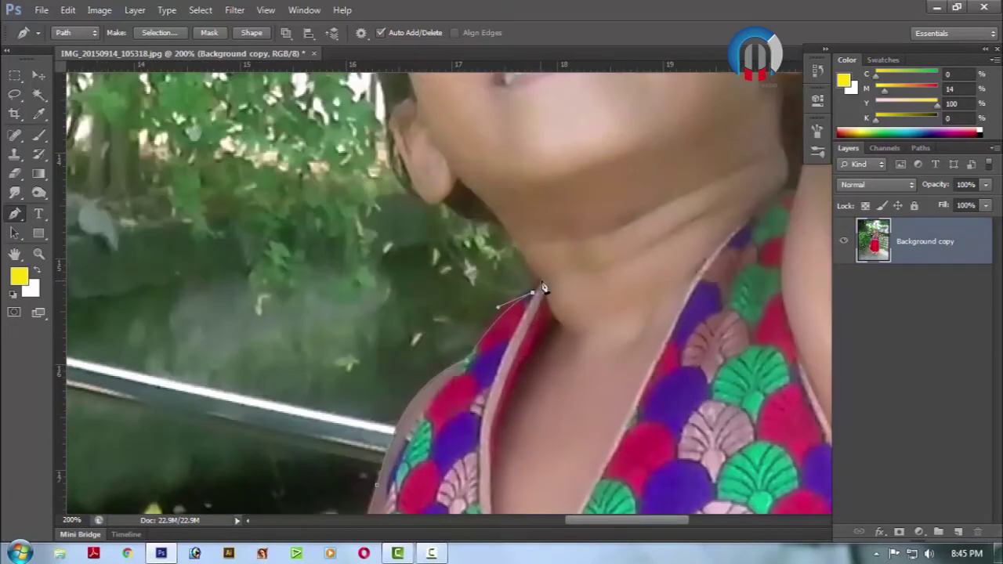
scroll(540, 291, "up", 2)
scroll(540, 291, "left", 1)
left_click_drag(531, 303, 470, 285)
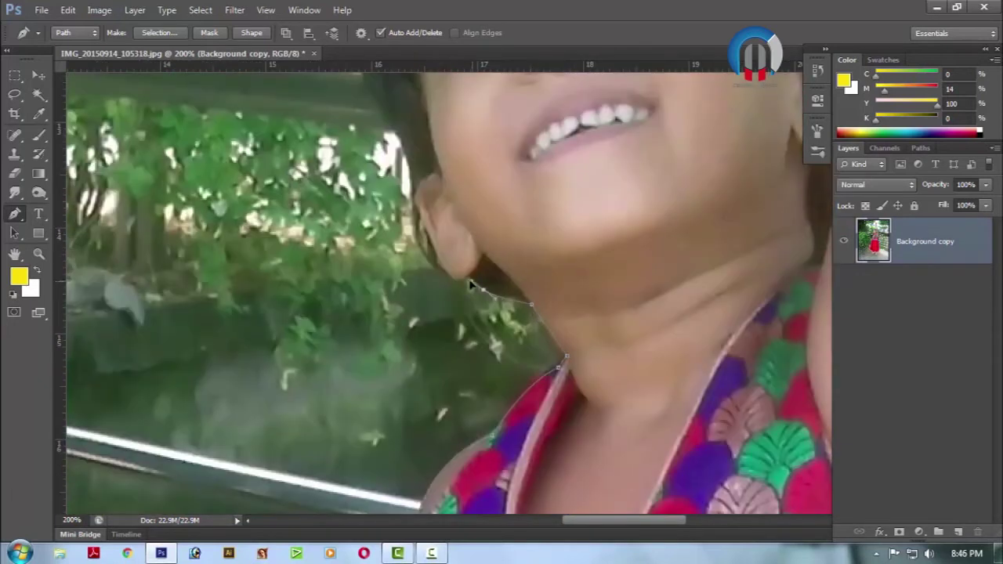
left_click(439, 268)
Trace the path up the ear and hair edge to the hairband
scroll(435, 275, "up", 2)
left_click(424, 288)
scroll(427, 266, "up", 2)
scroll(428, 267, "left", 1)
left_click_drag(405, 273, 375, 240)
scroll(409, 353, "up", 3)
left_click(384, 271)
left_click(397, 188)
scroll(404, 204, "up", 4)
left_click(415, 295)
left_click(494, 239)
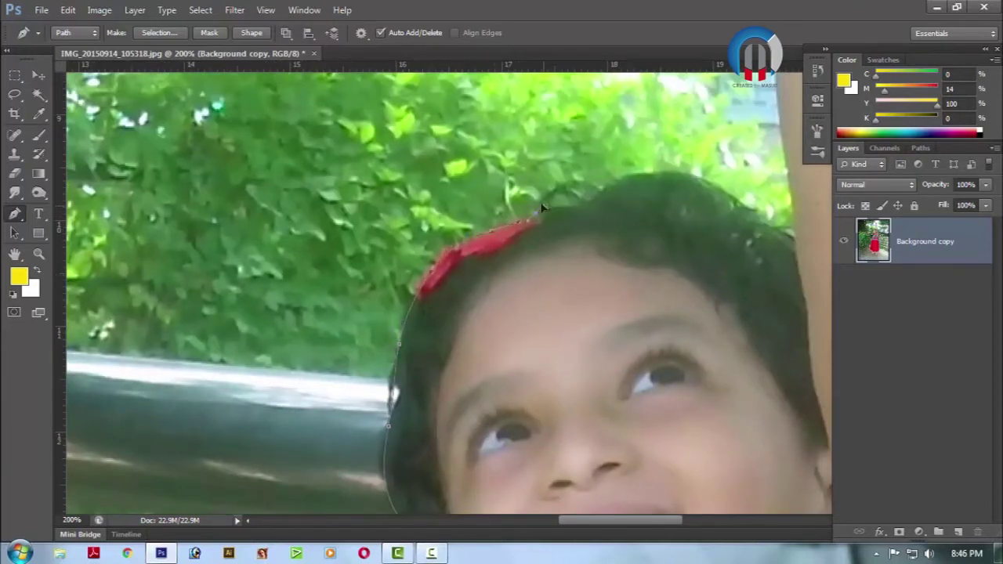
Run the path across the top of the hair to the raised arm's base
left_click(612, 188)
left_click(679, 169)
left_click(754, 202)
scroll(705, 212, "right", 3)
scroll(706, 212, "down", 1)
left_click(558, 202)
left_click_drag(558, 206, 560, 397)
left_click(536, 285)
Trace the path up the left edge of the raised arm
left_click(534, 250)
scroll(532, 221, "up", 5)
left_click(512, 261)
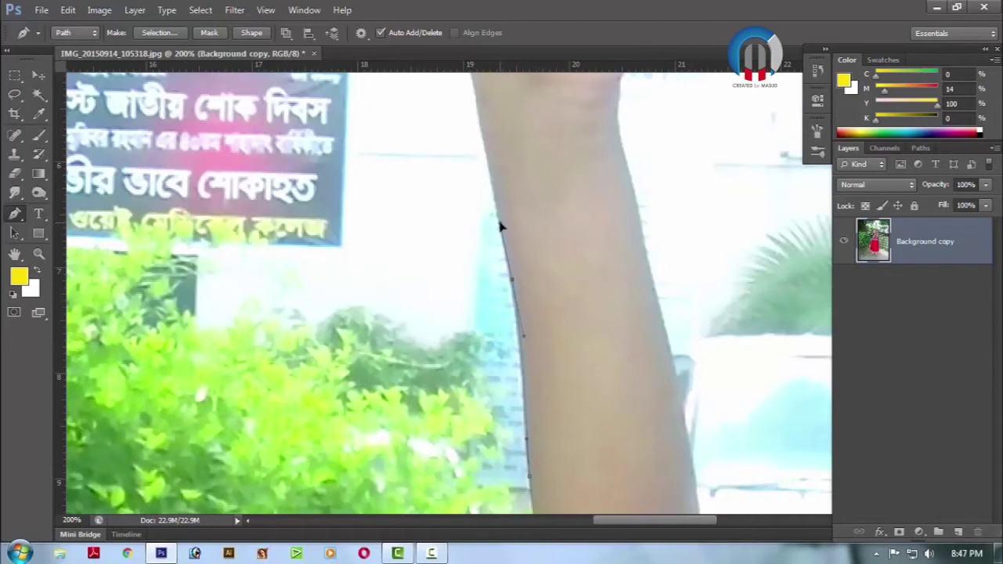
scroll(497, 228, "up", 2)
left_click(486, 207)
left_click(486, 133)
scroll(506, 287, "up", 5)
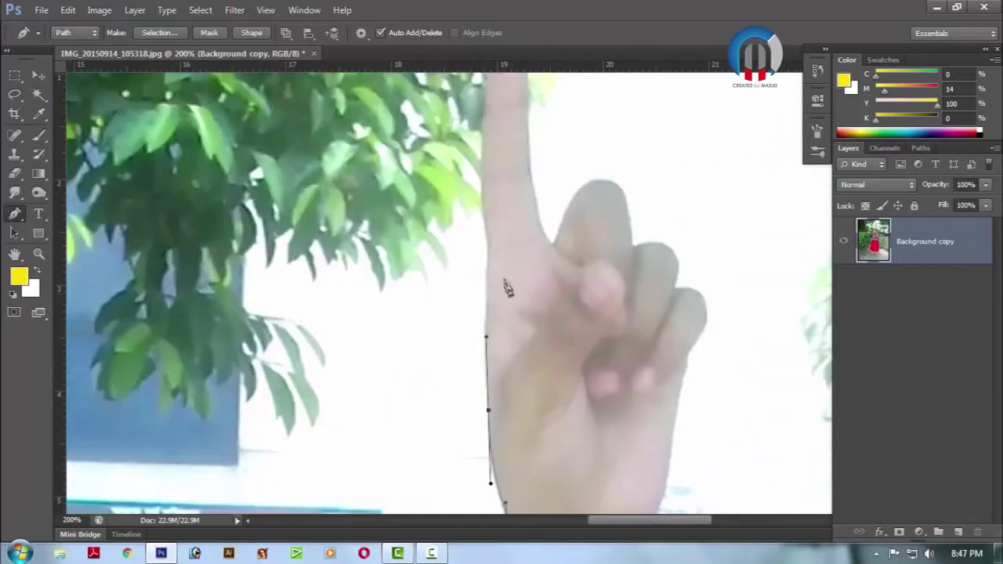
left_click(488, 241)
Outline the three raised fingers, curving over each fingertip and into the gaps
left_click_drag(503, 237, 519, 419)
left_click(500, 316)
left_click_drag(529, 219, 554, 221)
left_click(545, 317)
left_click(571, 428)
left_click_drag(617, 363, 647, 363)
left_click(650, 429)
mouse_move(693, 455)
left_mouse_down()
mouse_move(560, 264)
mouse_move(561, 280)
mouse_move(600, 332)
mouse_move(603, 243)
left_mouse_up()
left_click(582, 296)
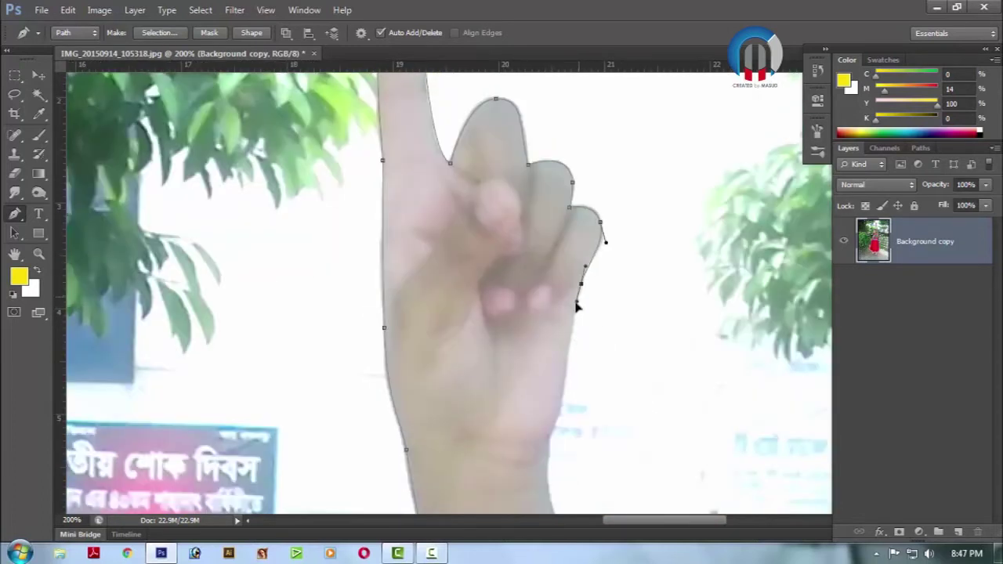
Trace down the arm's right edge to where it meets the bodice
left_click_drag(583, 314, 555, 305)
left_click(550, 390)
left_click_drag(558, 509, 555, 313)
left_click(582, 399)
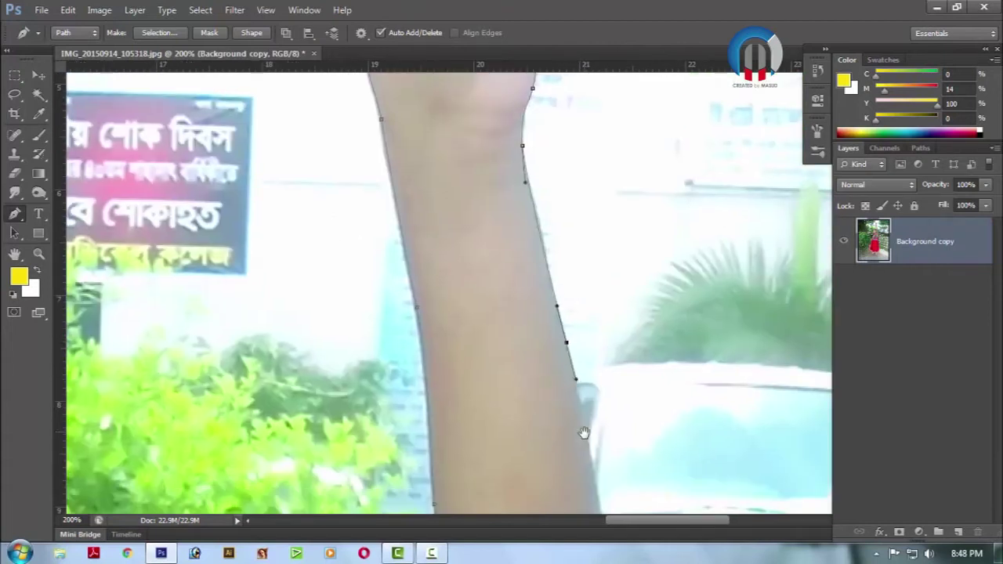
left_click_drag(584, 470, 580, 339)
scroll(584, 338, "down", 5)
left_click(597, 233)
left_click(609, 294)
left_click_drag(643, 439, 610, 293)
left_click(599, 259)
left_click(609, 292)
scroll(623, 325, "down", 5)
left_click(639, 284)
left_click(631, 362)
left_click(625, 436)
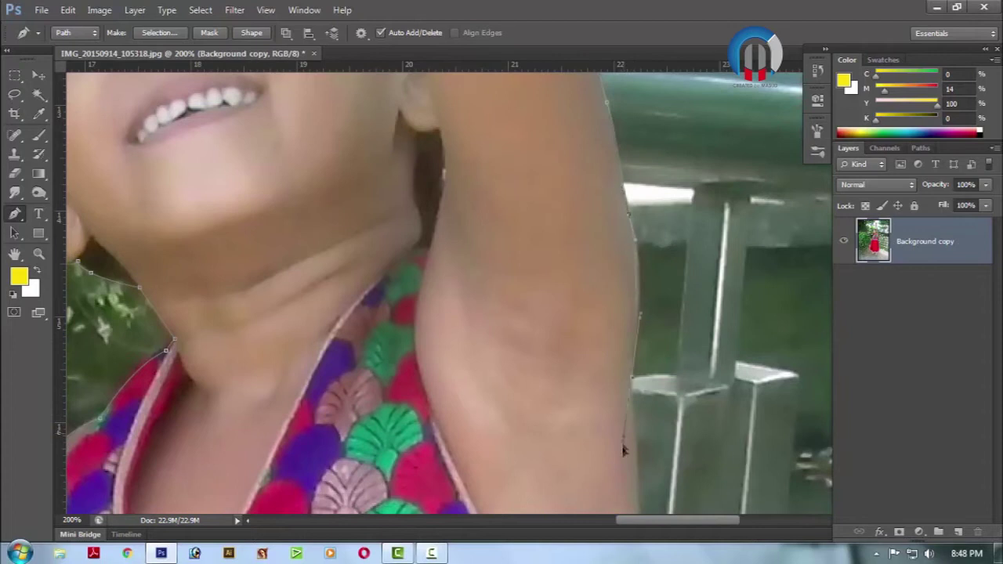
Carry the path along the skirt hem to its left side, then fit the photo on screen
scroll(627, 392, "down", 5)
scroll(639, 322, "down", 3)
scroll(620, 231, "down", 3)
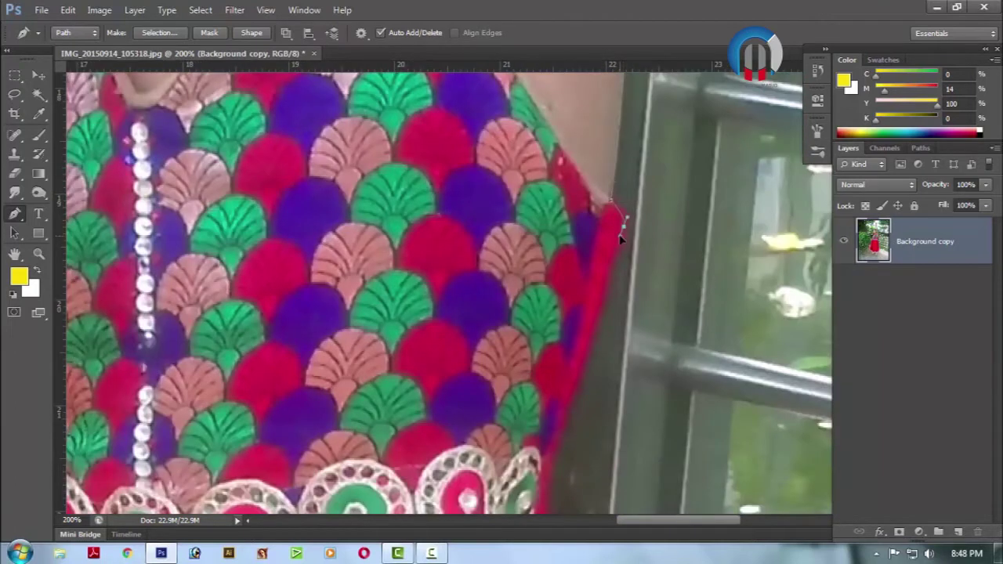
scroll(604, 259, "down", 3)
scroll(596, 282, "down", 3)
left_click_drag(617, 296, 637, 379)
scroll(637, 378, "down", 3)
scroll(622, 385, "down", 3)
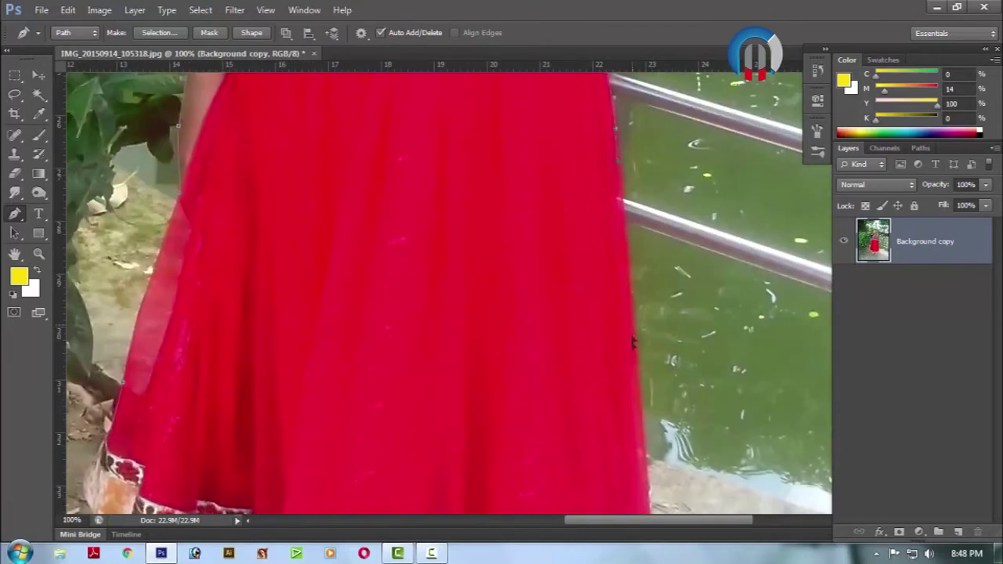
key("ctrl+minus")
left_click(669, 442)
left_click(510, 488)
left_click(269, 407)
left_click(156, 345)
left_click(113, 270)
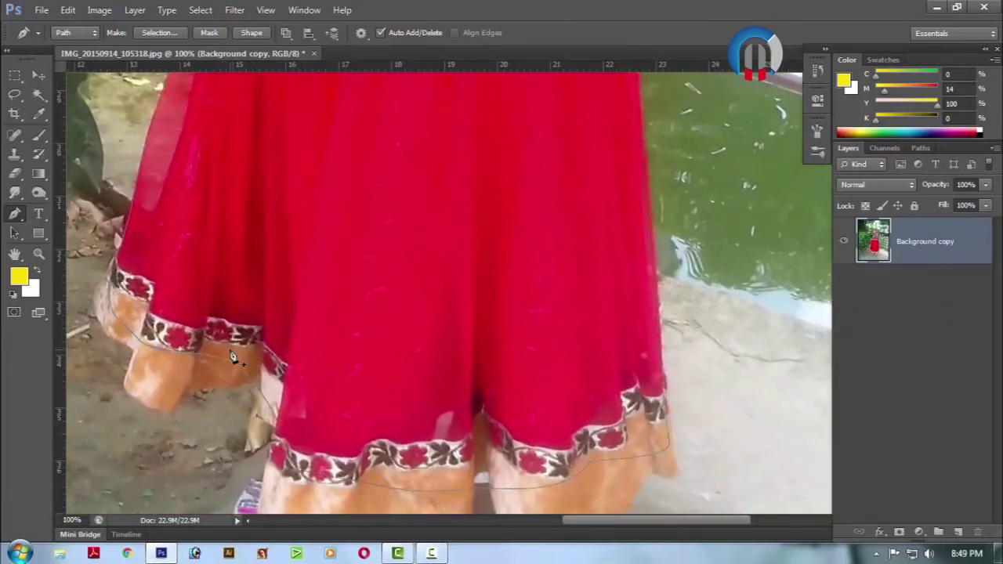
key("ctrl+0")
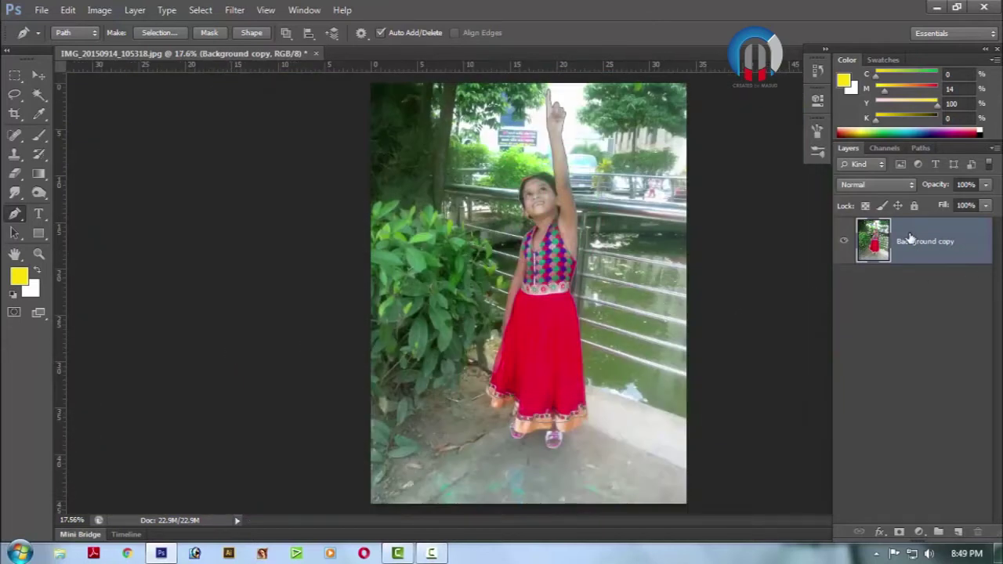
Select the Background copy layer and convert the traced path into a selection
left_click(910, 238, "ctrl")
left_click(932, 250)
key("ctrl+Return")
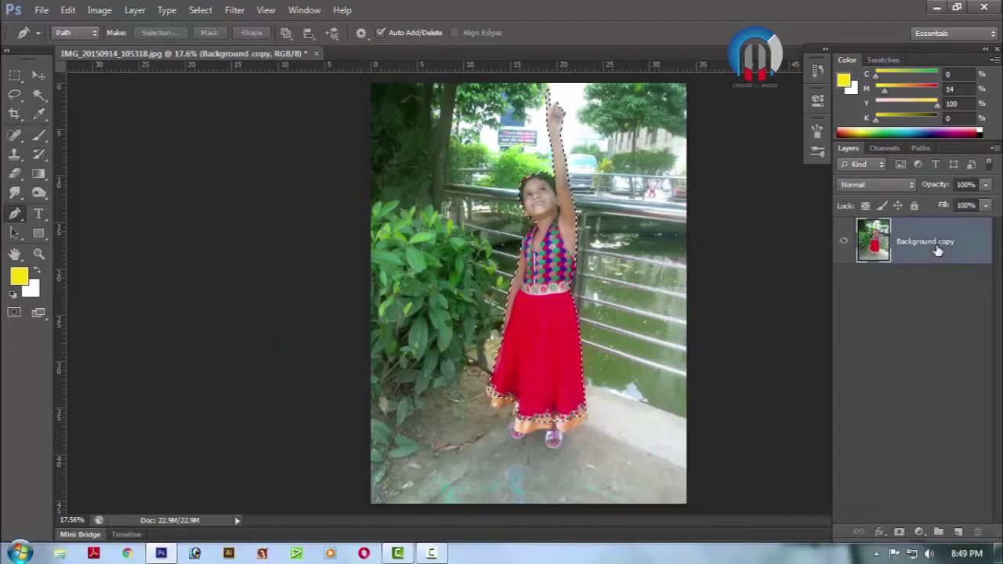
left_click(14, 75)
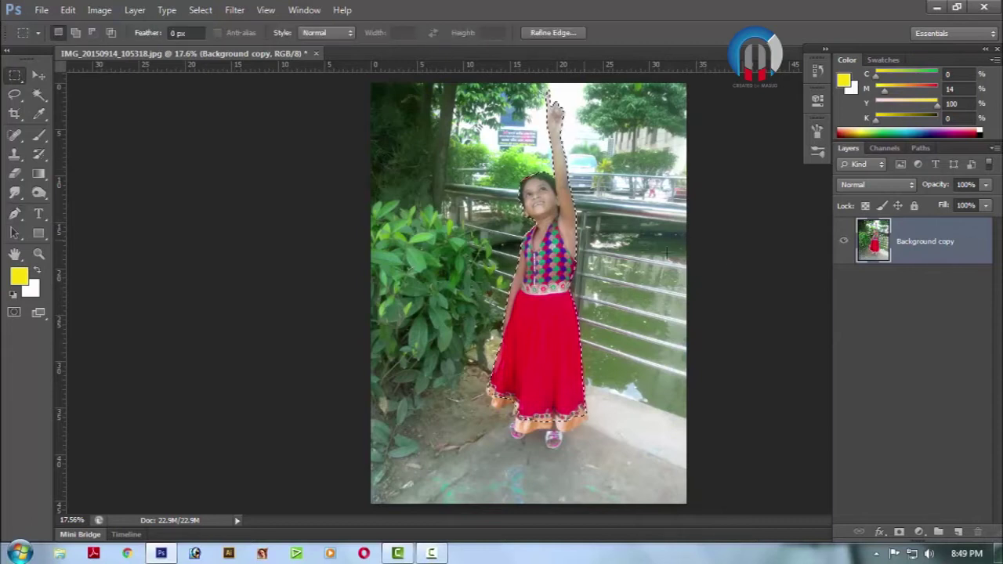
key("ctrl+minus")
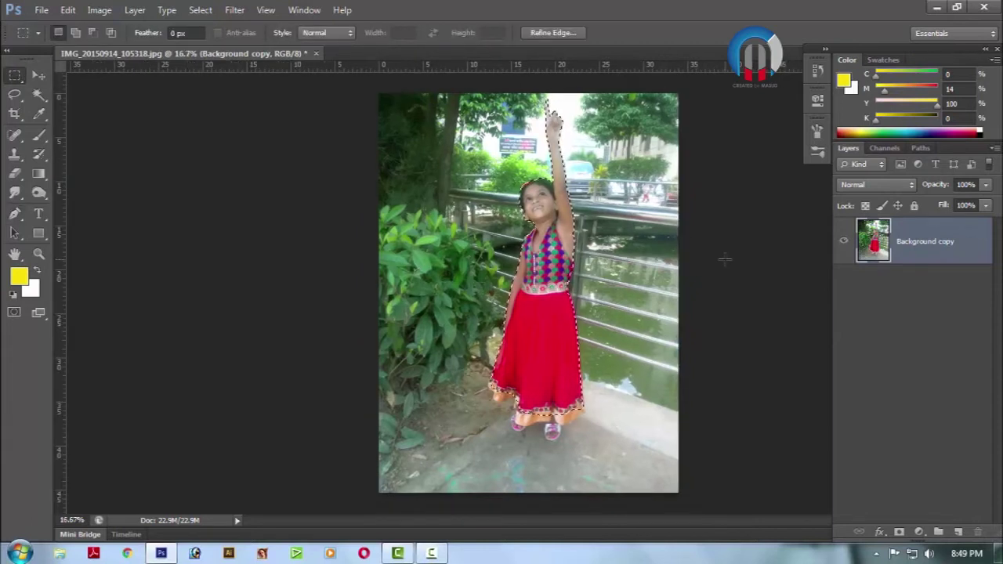
Refine the selection edge with Smooth 3 and a slight feather, and apply it
left_click(560, 32)
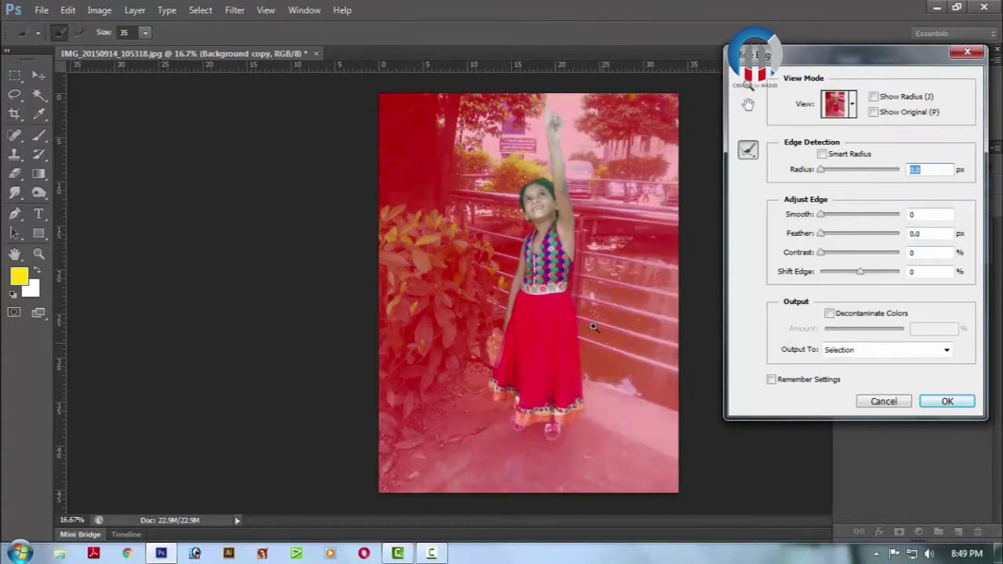
left_click(566, 269)
left_click_drag(611, 208, 637, 296)
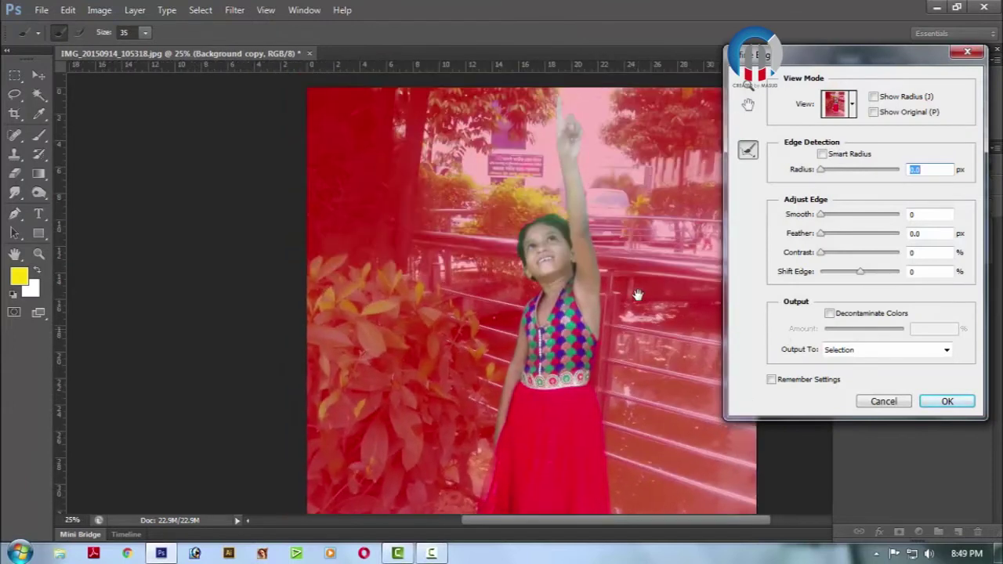
left_click(825, 216)
key("Tab")
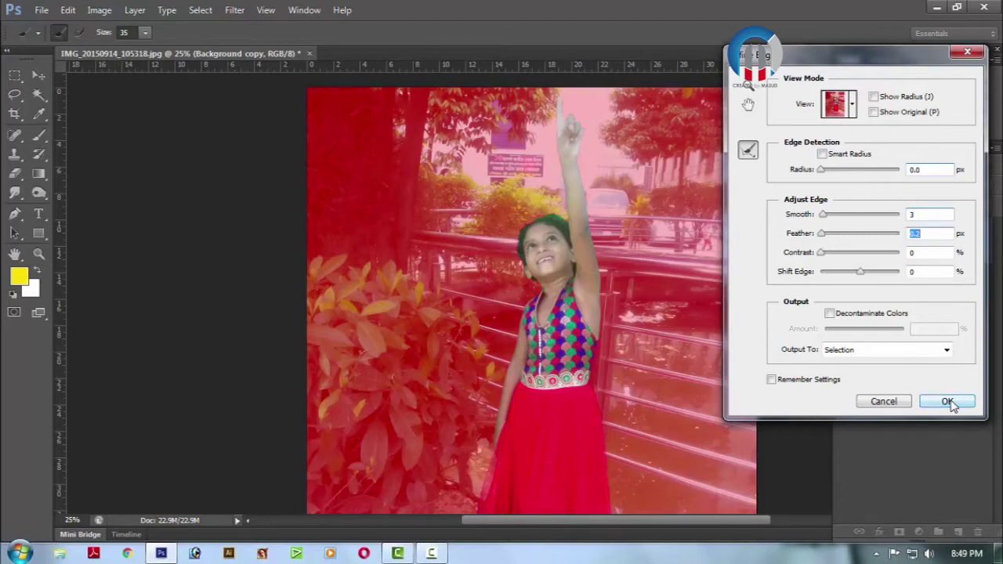
left_click(949, 402)
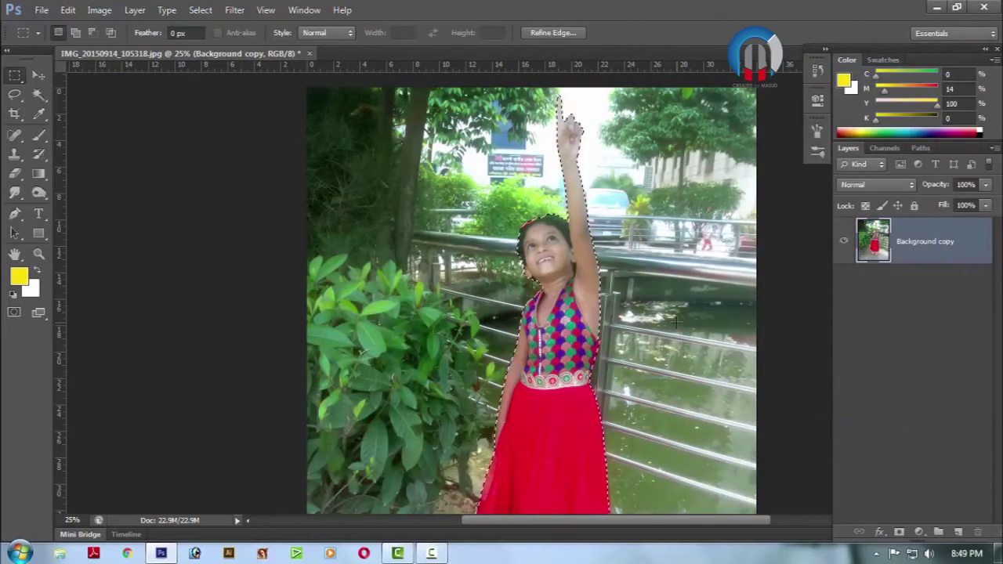
Invert the selection and delete the background, leaving the girl on transparency
key("ctrl+minus")
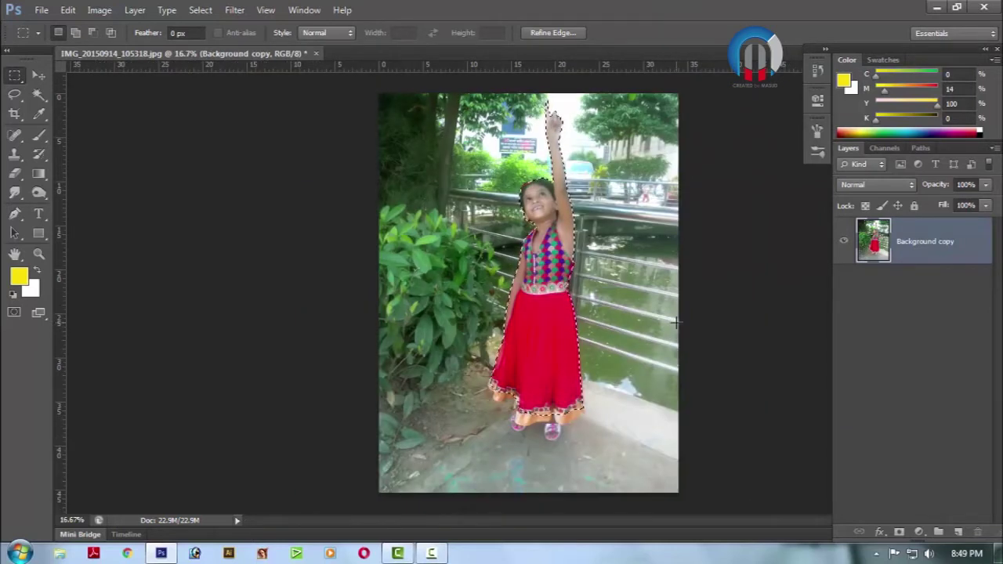
key("ctrl+shift+i")
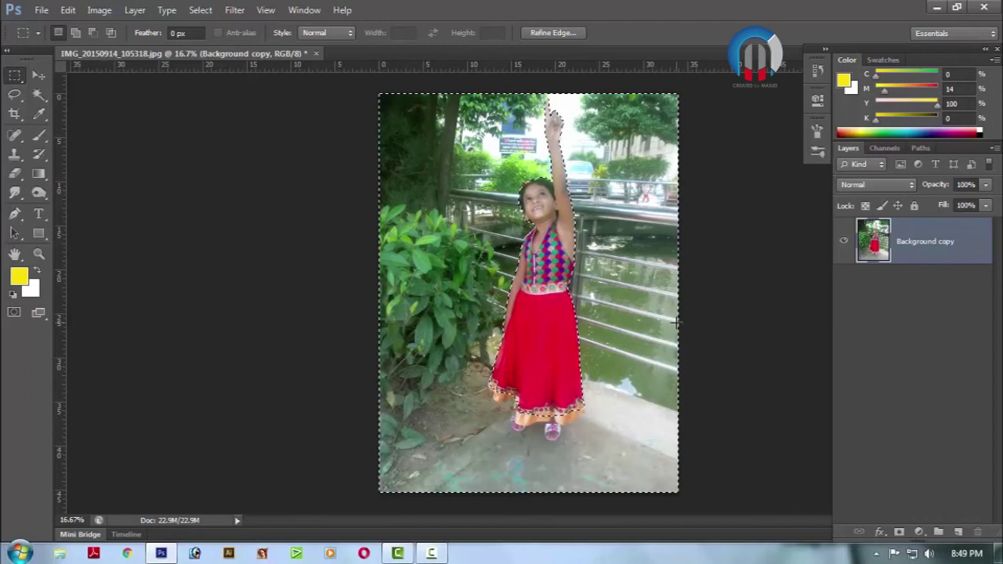
key("Delete")
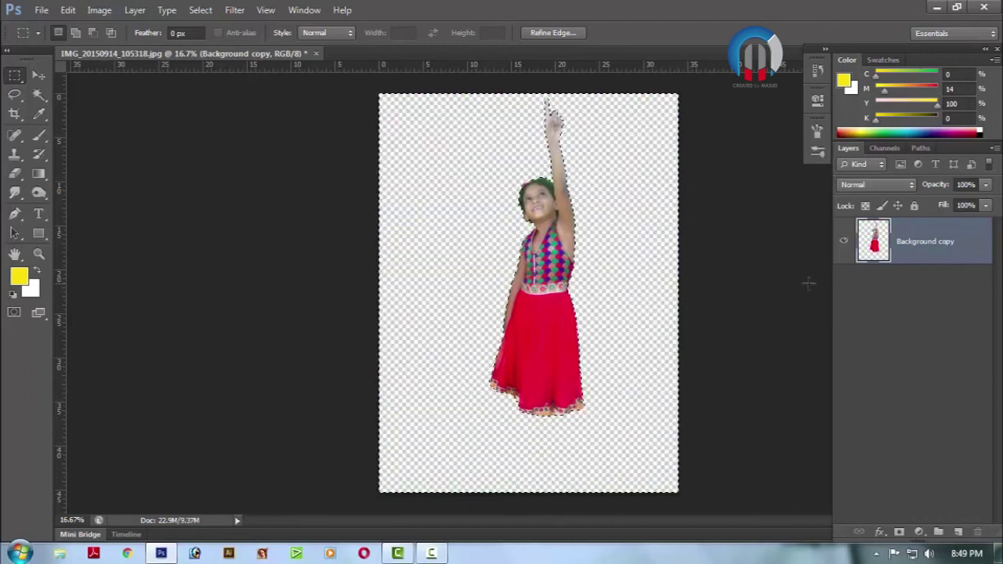
left_click(14, 113)
key("ctrl+minus")
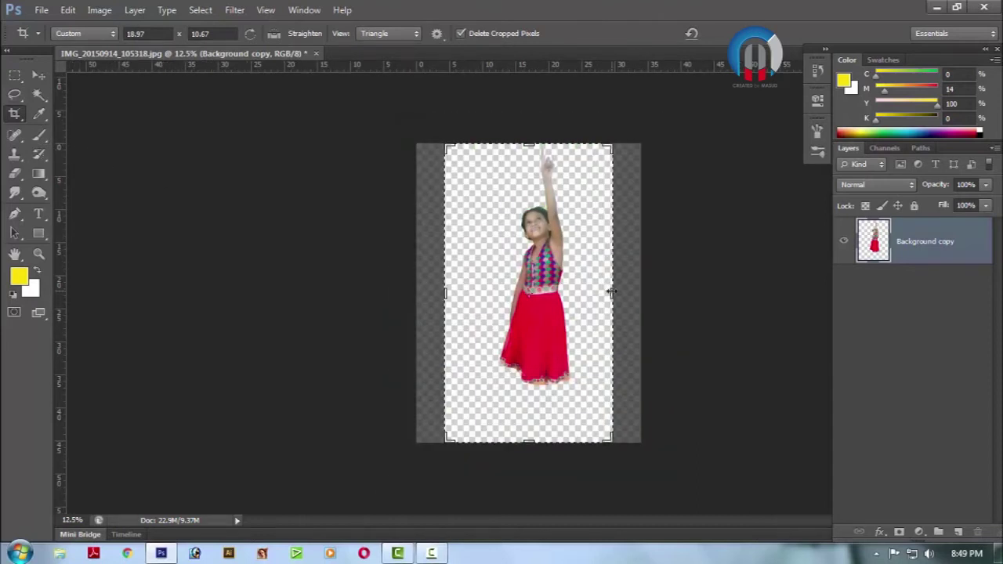
Extend the crop past both sides of the photo for a wider transparent canvas
mouse_move(613, 293)
left_mouse_down()
mouse_move(738, 298)
mouse_move(728, 299)
left_mouse_up()
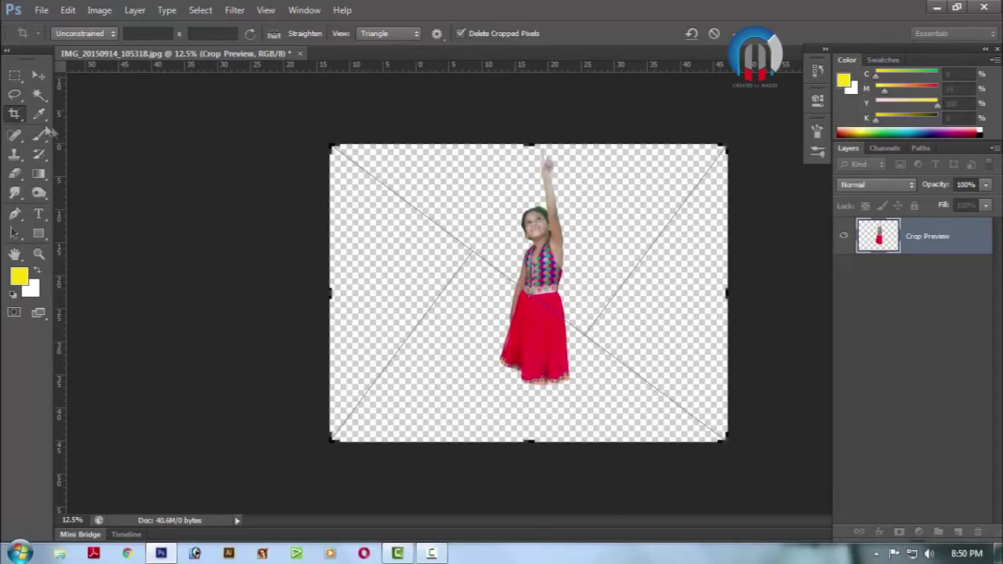
left_click(15, 75)
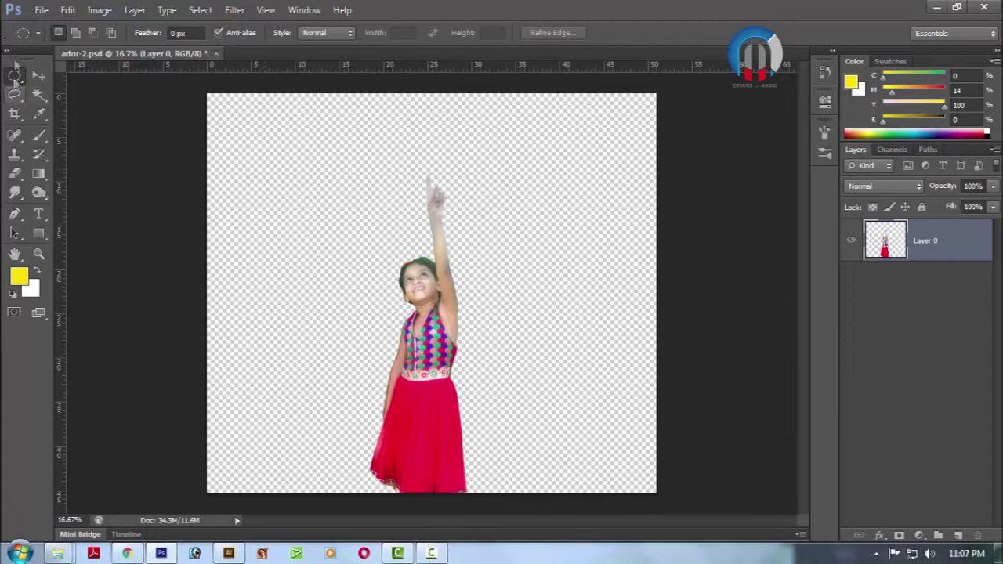
Open spring-tree-flowers-meadow-60006.jpg from the Desktop as a second document
left_click(41, 10)
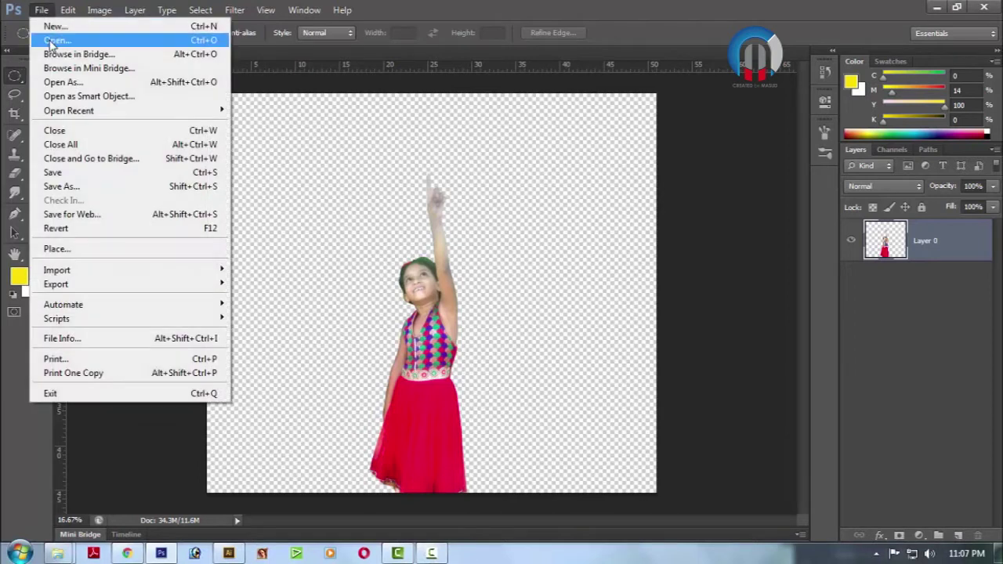
left_click(52, 41)
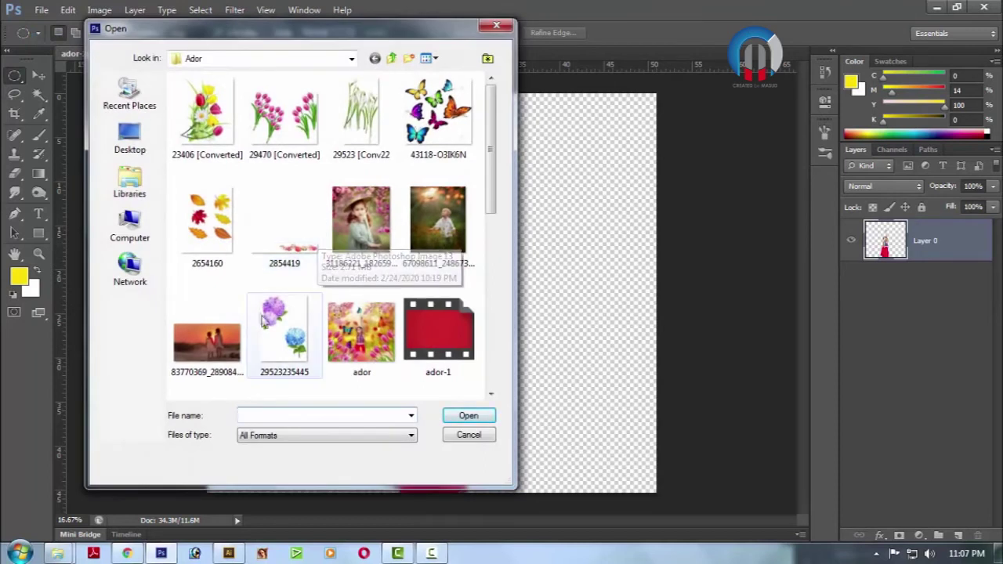
left_click(203, 339)
scroll(202, 337, "down", 10)
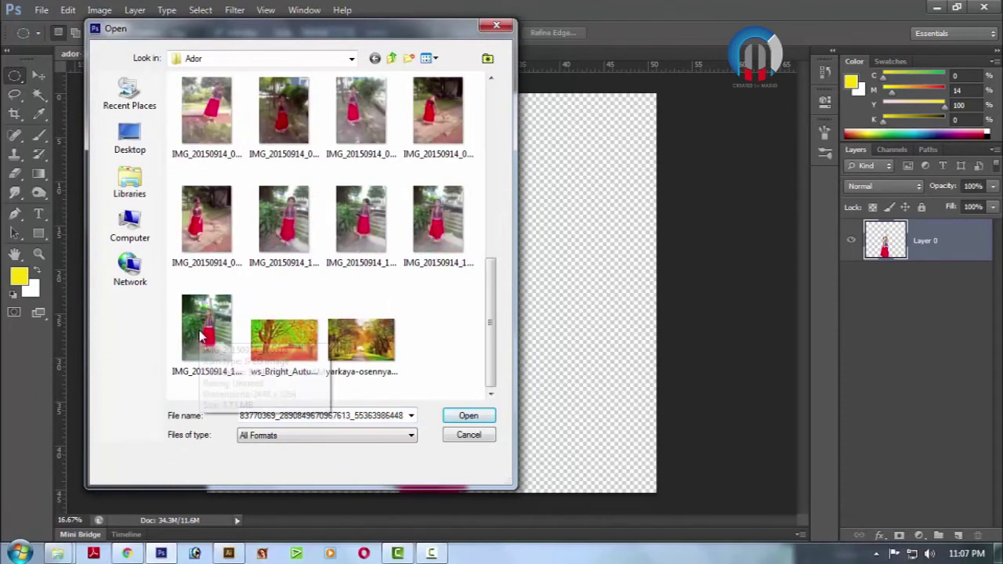
scroll(203, 335, "up", 5)
scroll(207, 335, "up", 2)
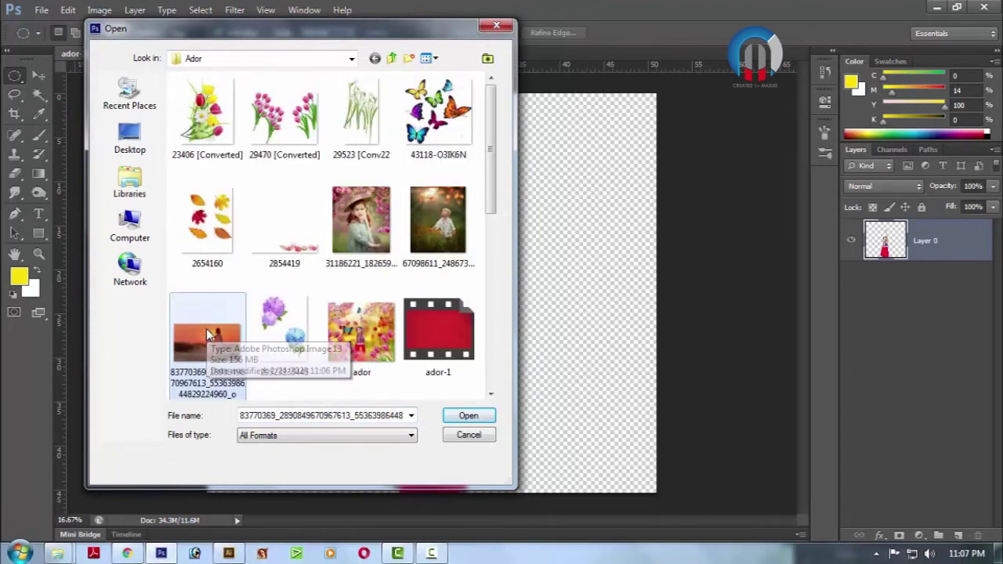
scroll(207, 334, "down", 10)
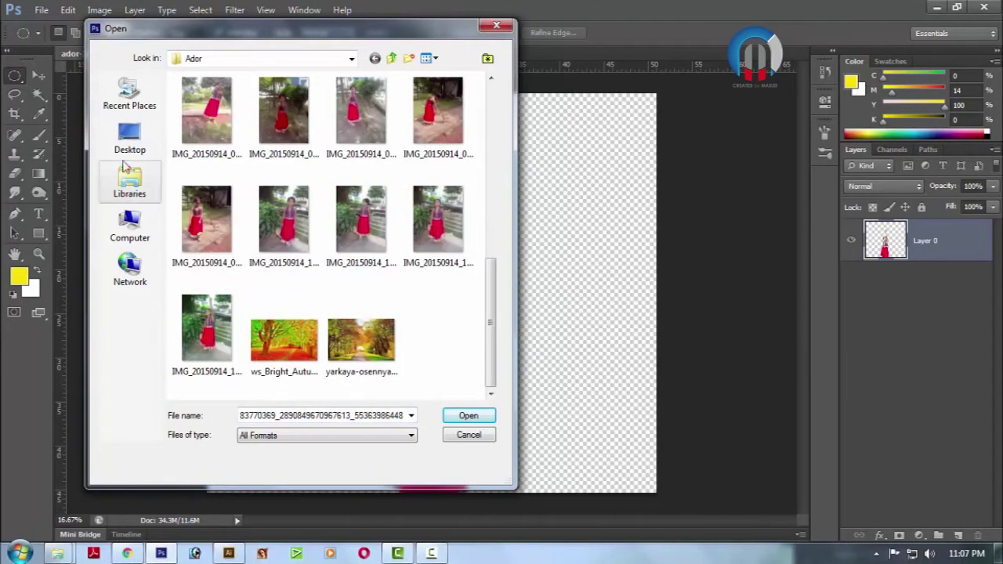
left_click(129, 137)
scroll(426, 305, "down", 5)
scroll(426, 305, "down", 3)
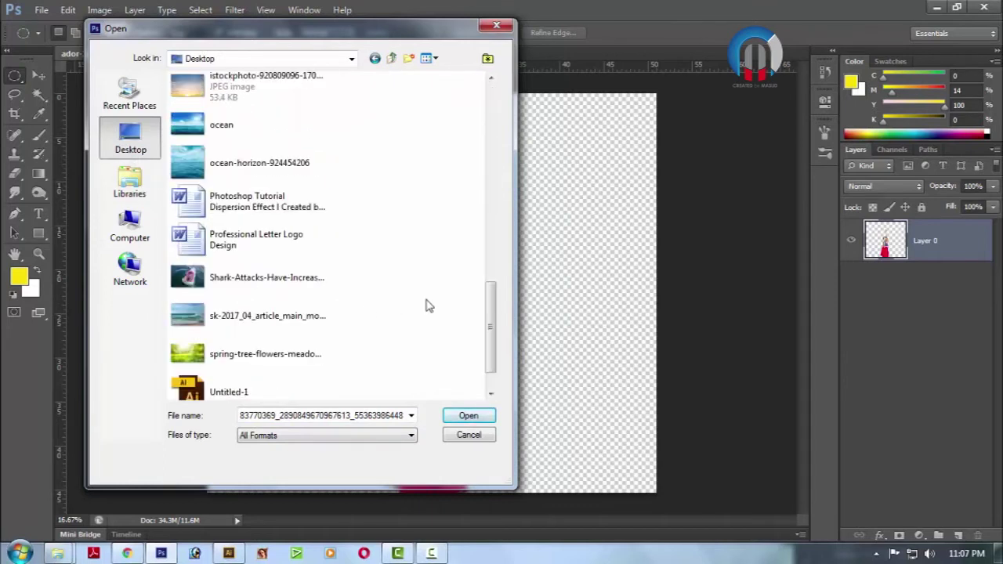
left_click(245, 354)
left_click(468, 417)
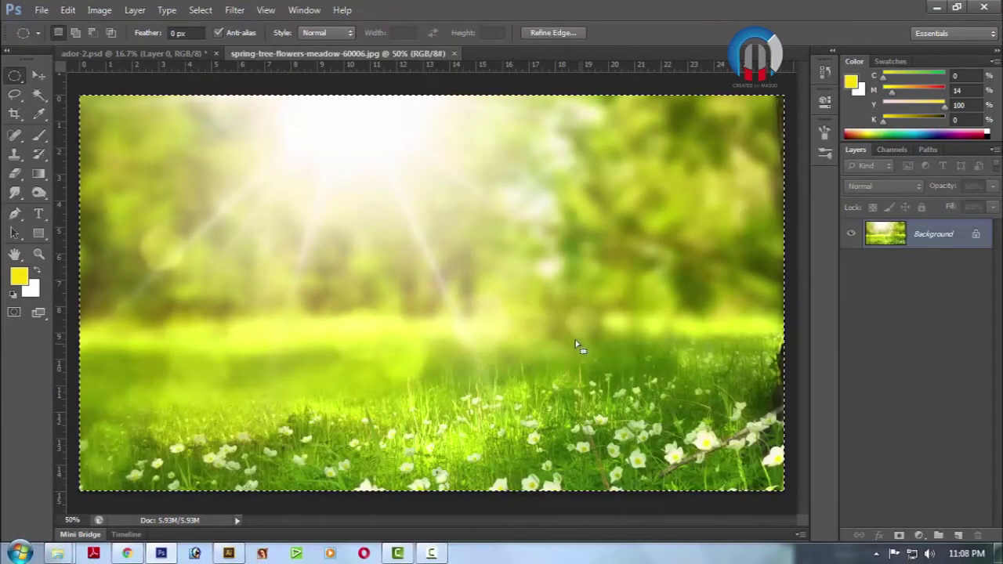
In ador-2, move meadow Layer 1 beneath the girl and scale it to fill the canvas
left_click(454, 53)
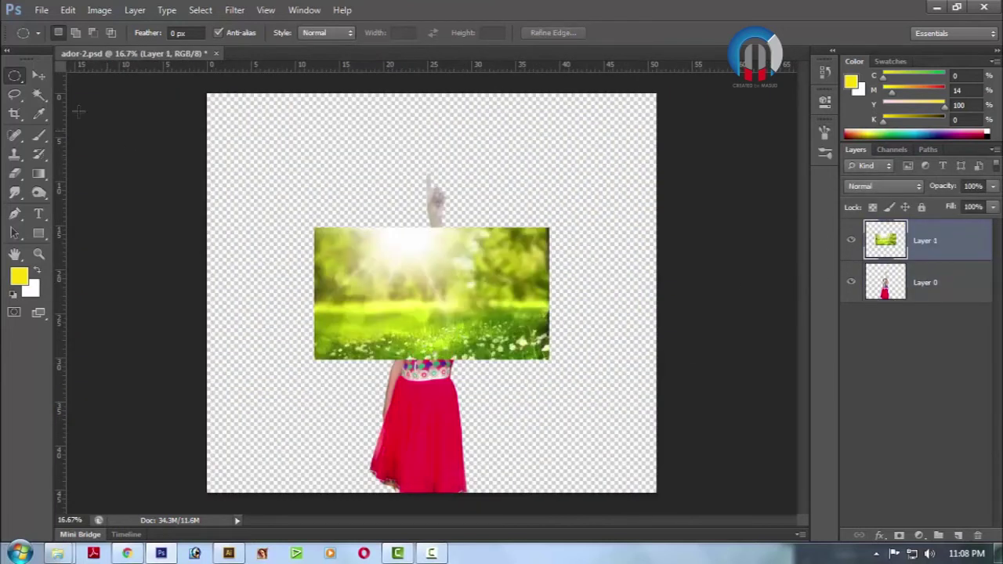
left_click(43, 77)
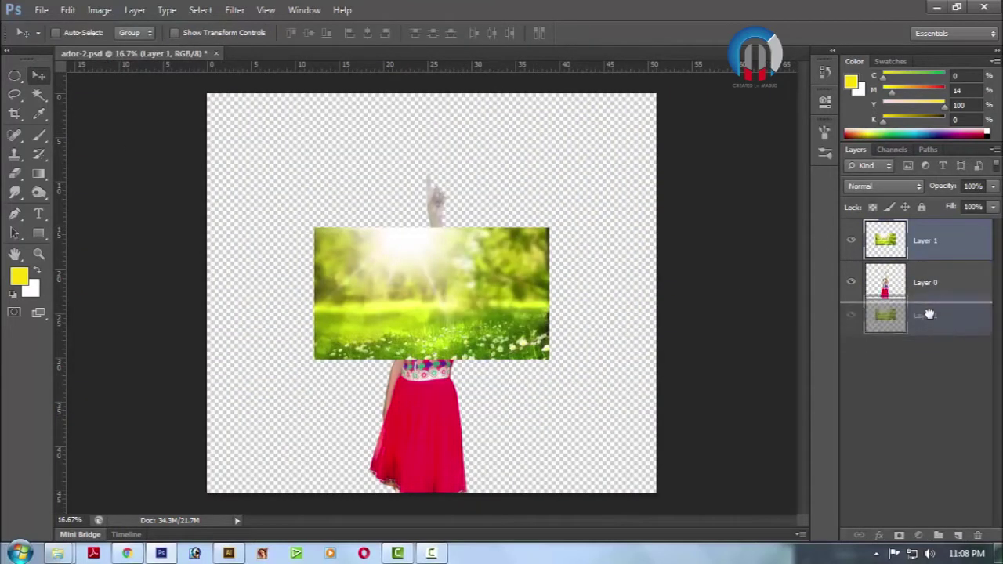
left_click_drag(930, 298, 932, 313)
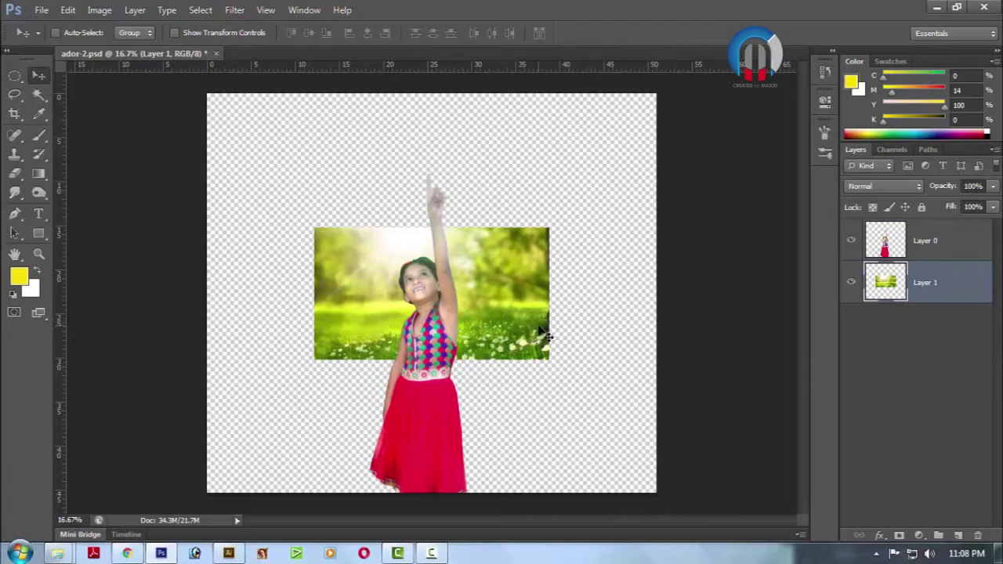
key("ctrl+t")
left_click_drag(564, 385, 771, 542)
key("Return")
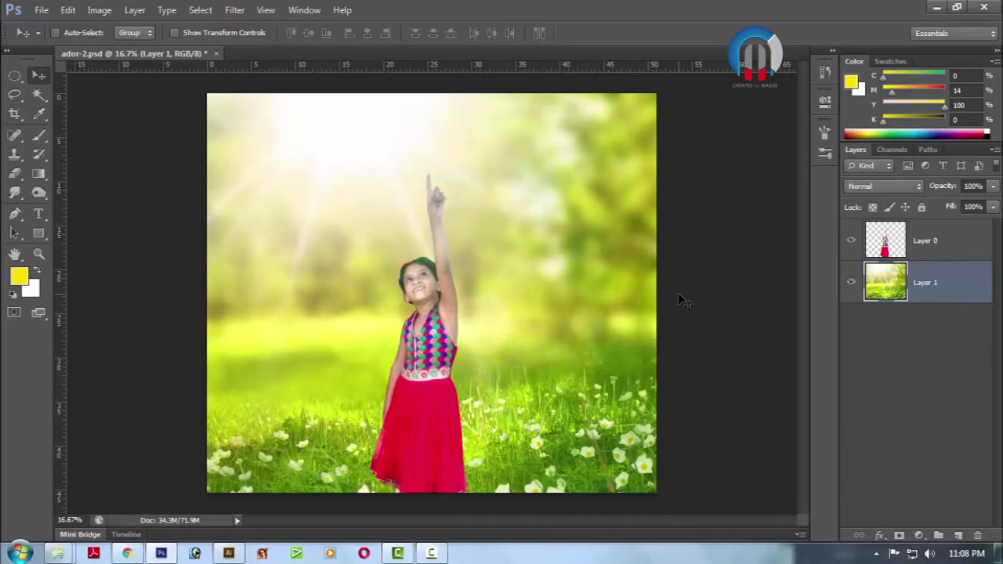
Open the flower border image file 2854419
left_click(42, 9)
left_click(52, 36)
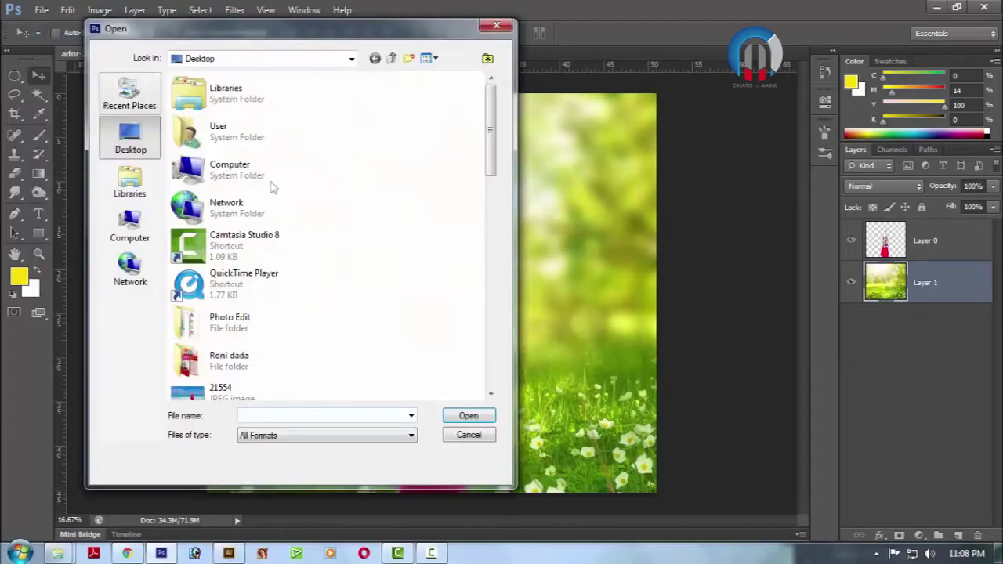
scroll(467, 266, "down", 5)
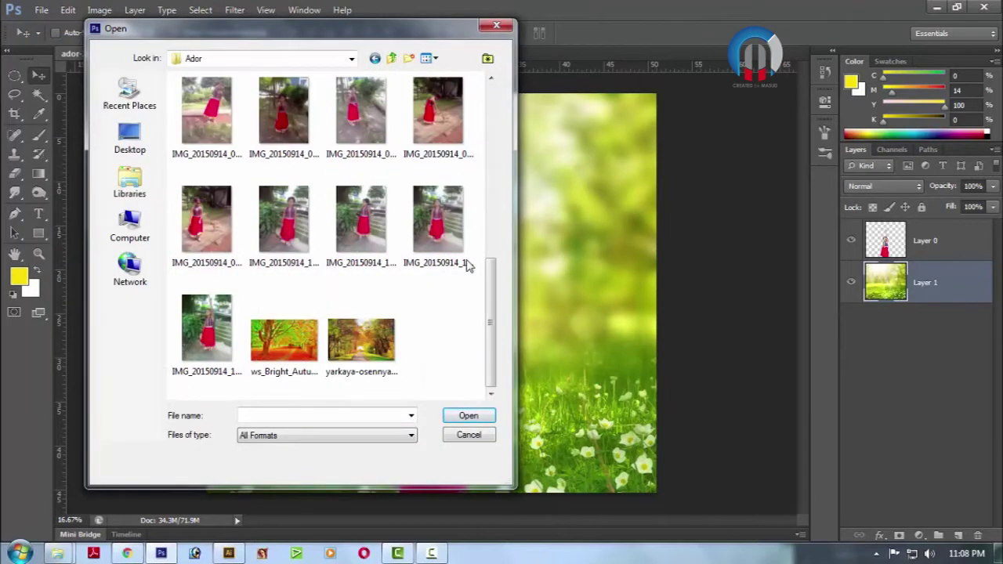
scroll(467, 267, "up", 3)
scroll(467, 266, "up", 3)
left_click(284, 228)
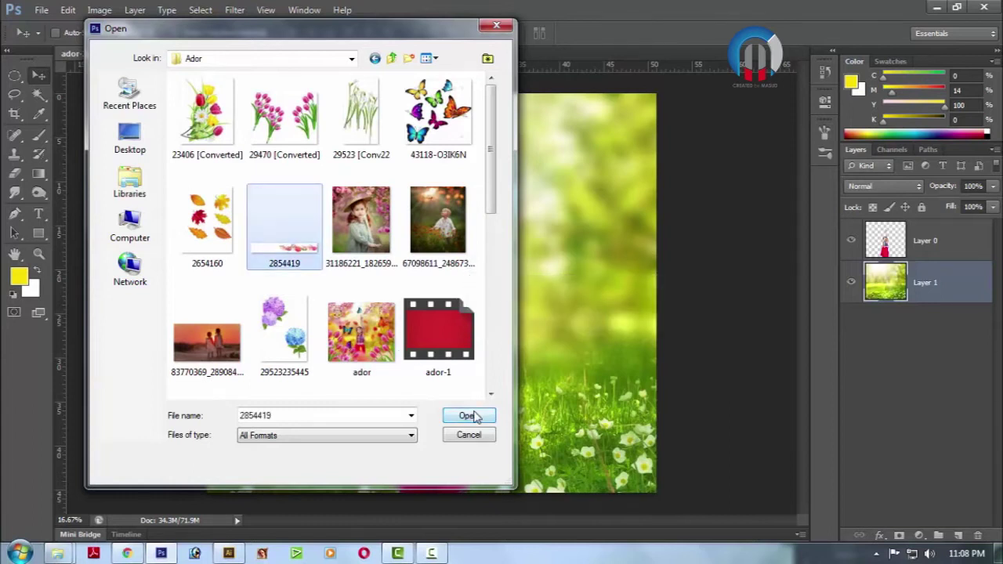
left_click(471, 416)
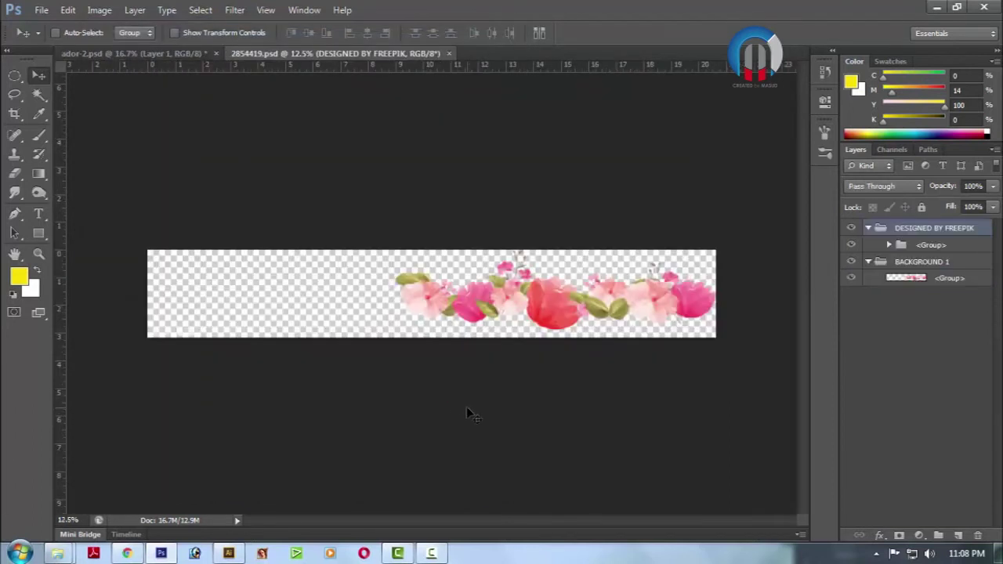
Copy the flower border group into ador-2, close its file, and move it to the canvas bottom
left_click(15, 76)
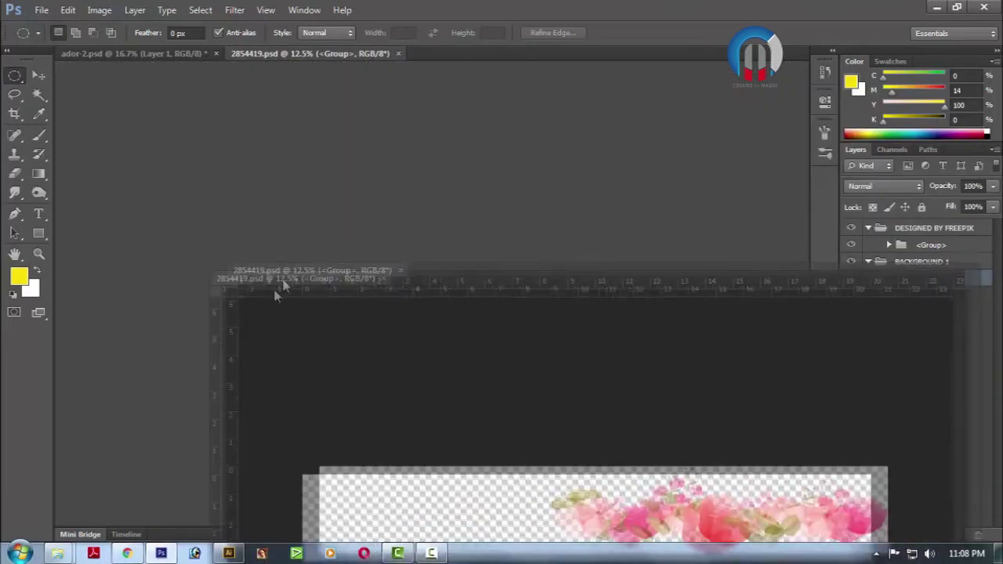
left_click_drag(300, 52, 281, 291)
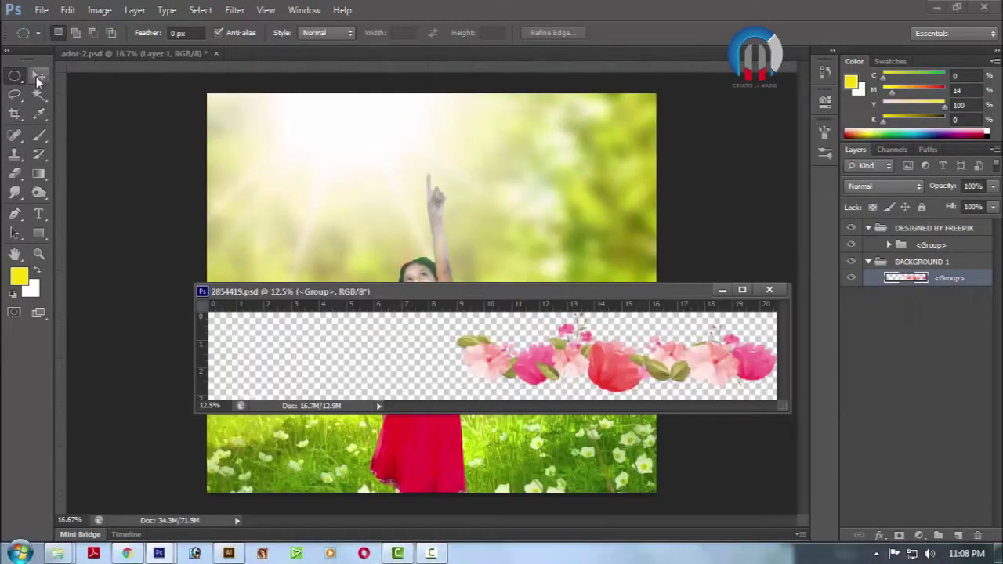
left_click(37, 76)
left_click_drag(617, 363, 513, 215)
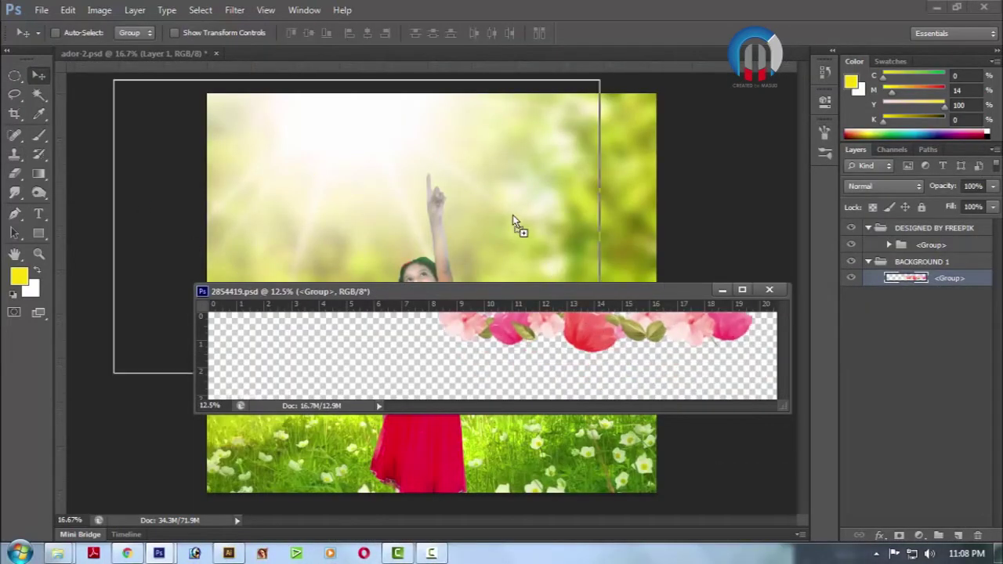
left_click(772, 290)
mouse_move(917, 287)
left_mouse_down()
mouse_move(907, 344)
mouse_move(915, 227)
left_mouse_up()
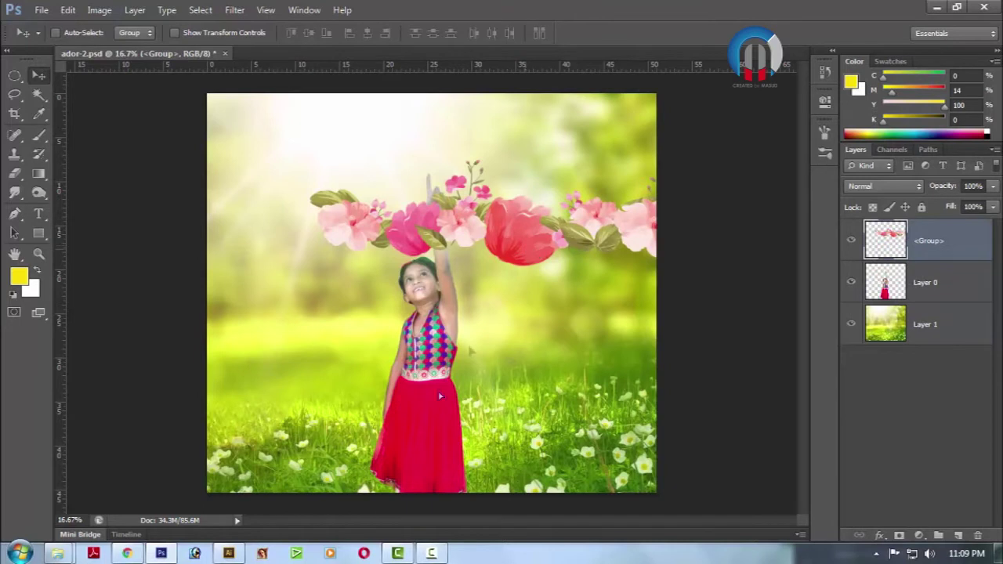
left_click_drag(440, 397, 448, 487)
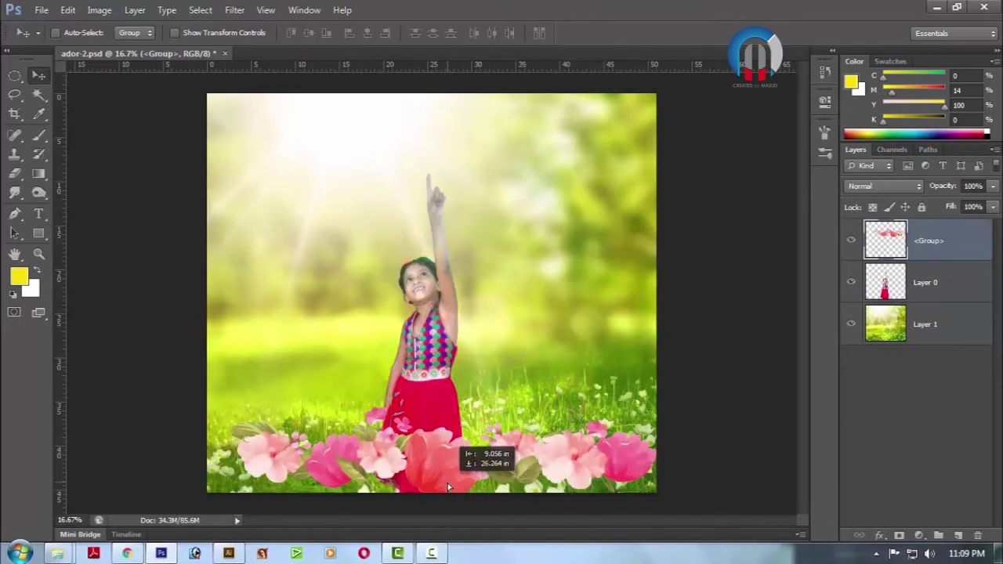
Scale the flower group to 130% and shift it slightly left and down
key("ctrl+t")
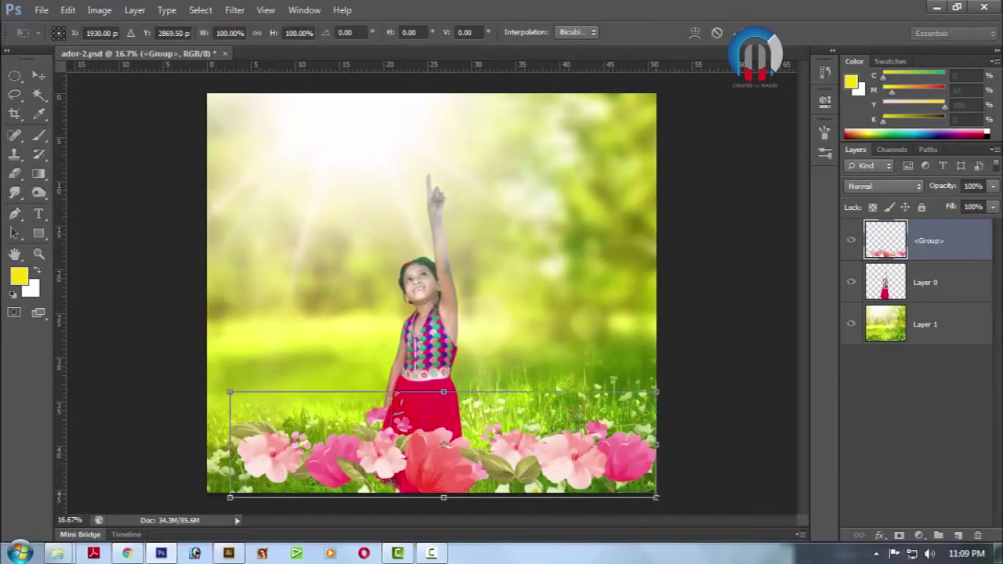
left_click_drag(655, 497, 718, 517)
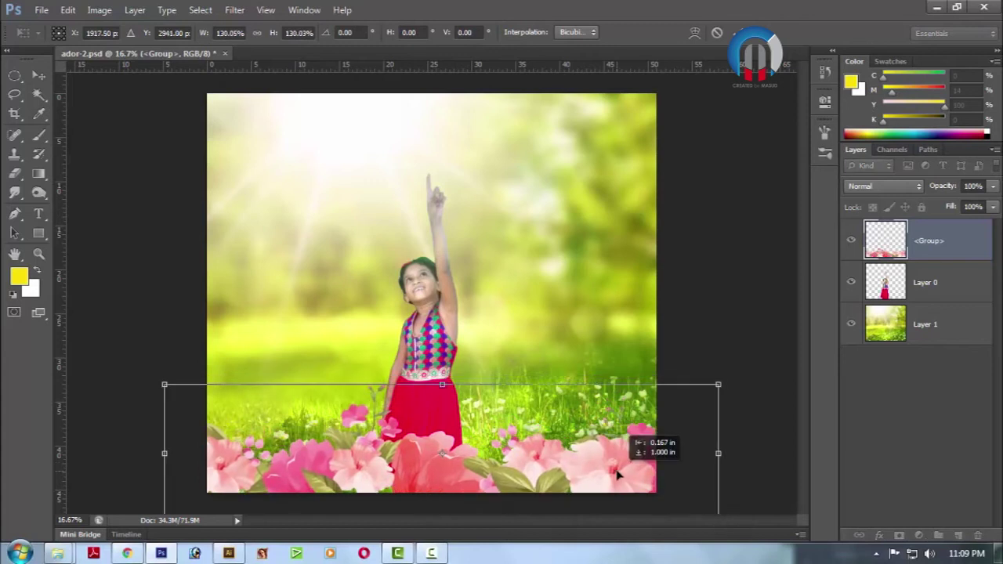
left_click_drag(617, 475, 614, 479)
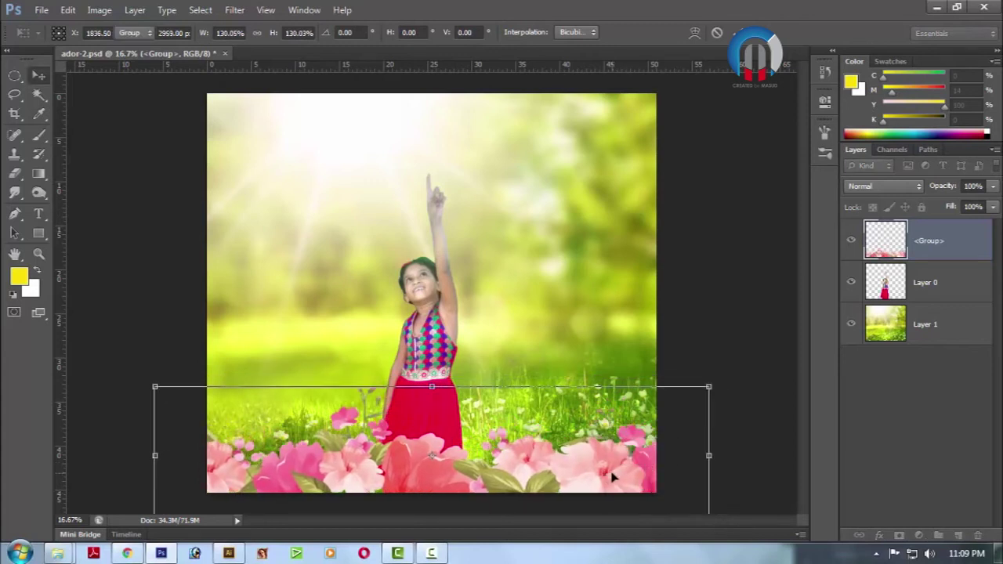
key("Return")
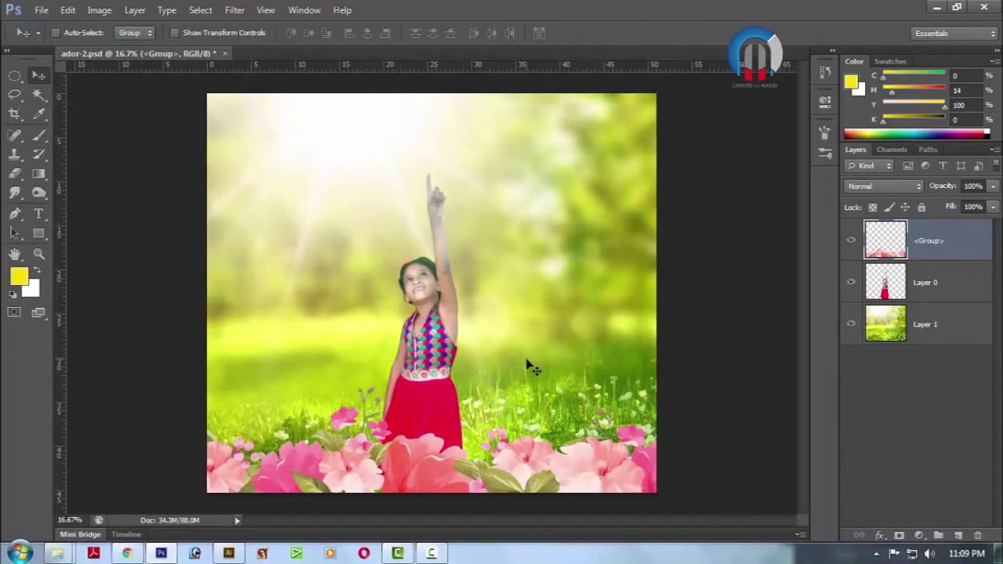
Apply a 33.2-pixel Gaussian Blur to the pink flower group
left_click(233, 10)
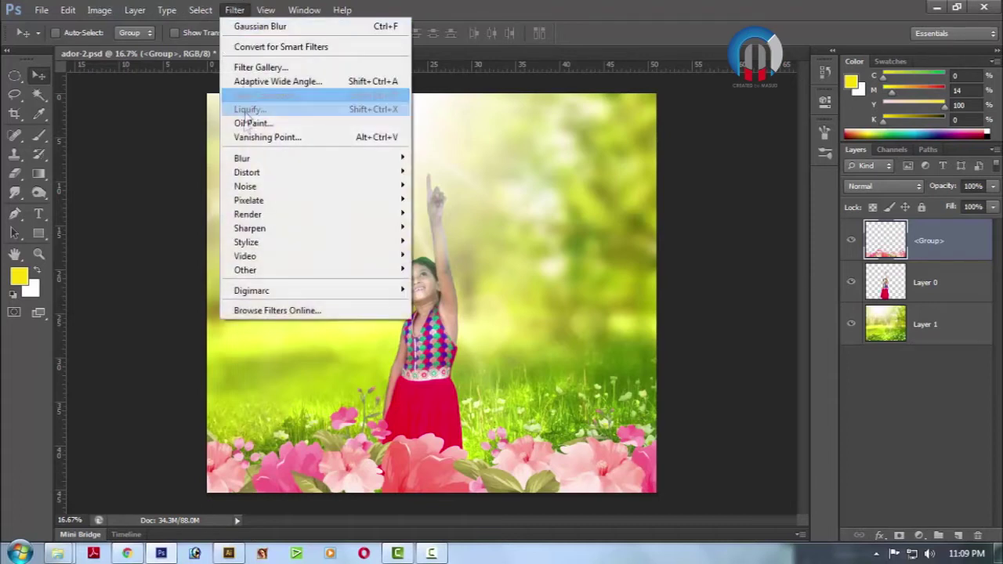
mouse_move(242, 158)
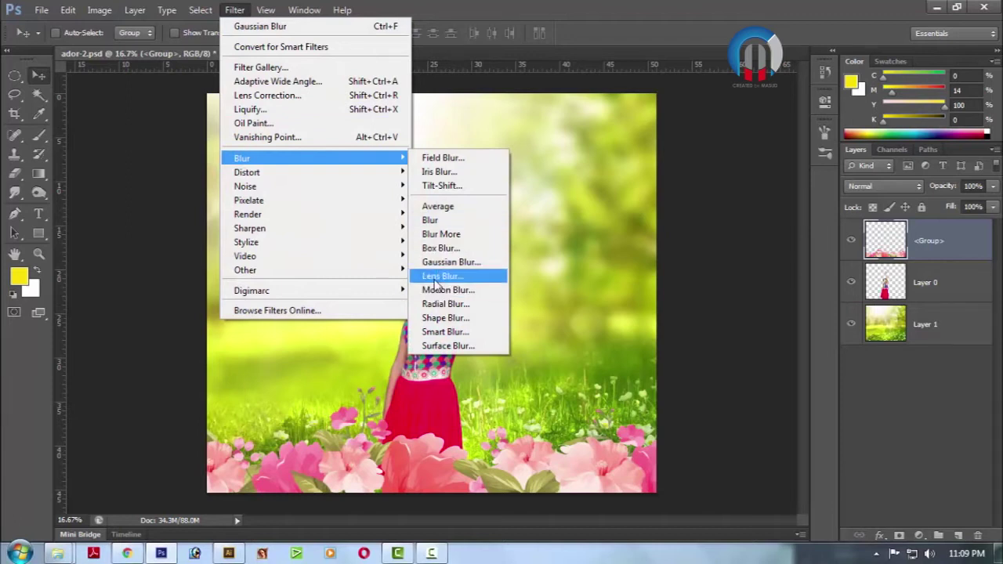
left_click(444, 263)
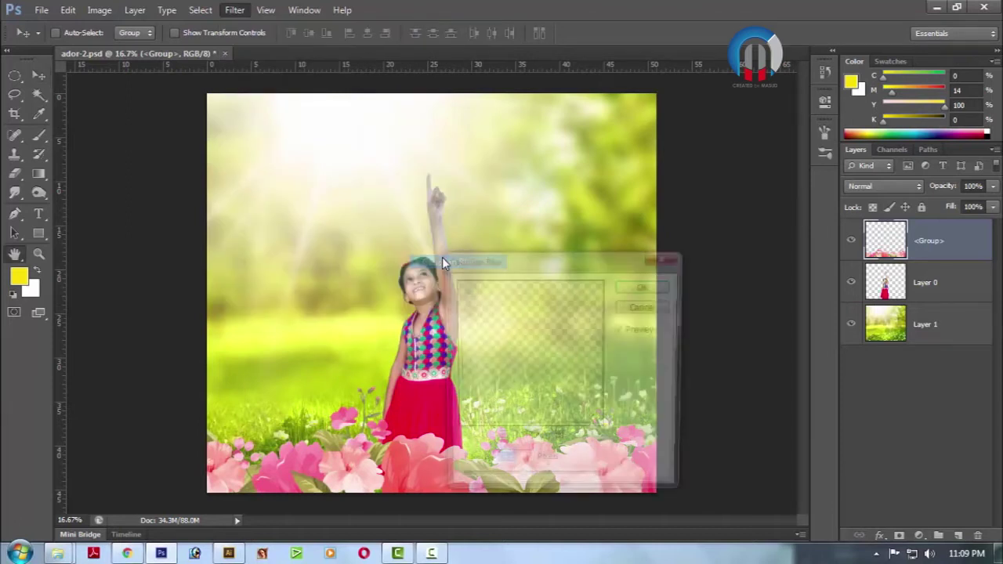
left_click_drag(559, 262, 722, 131)
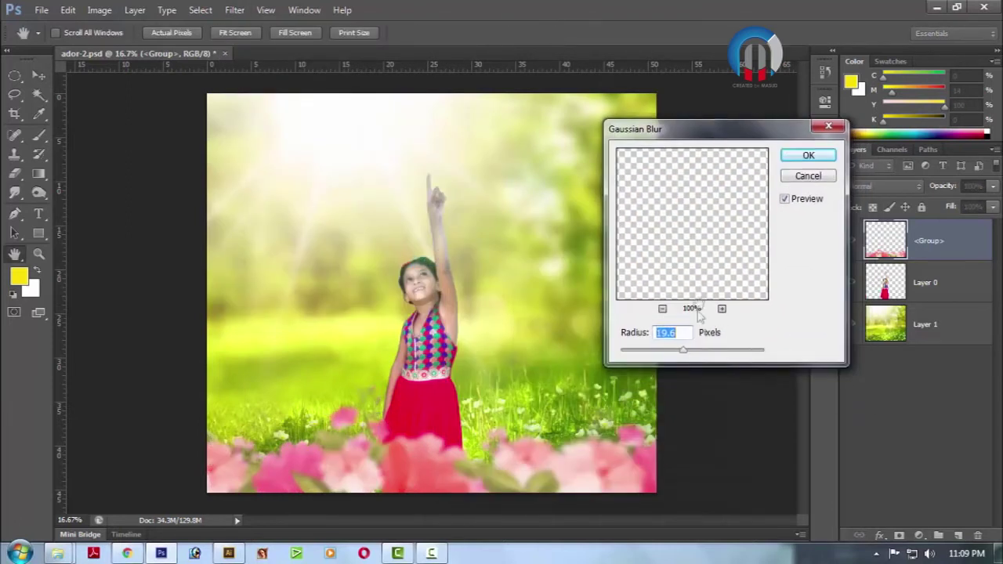
left_click(716, 351)
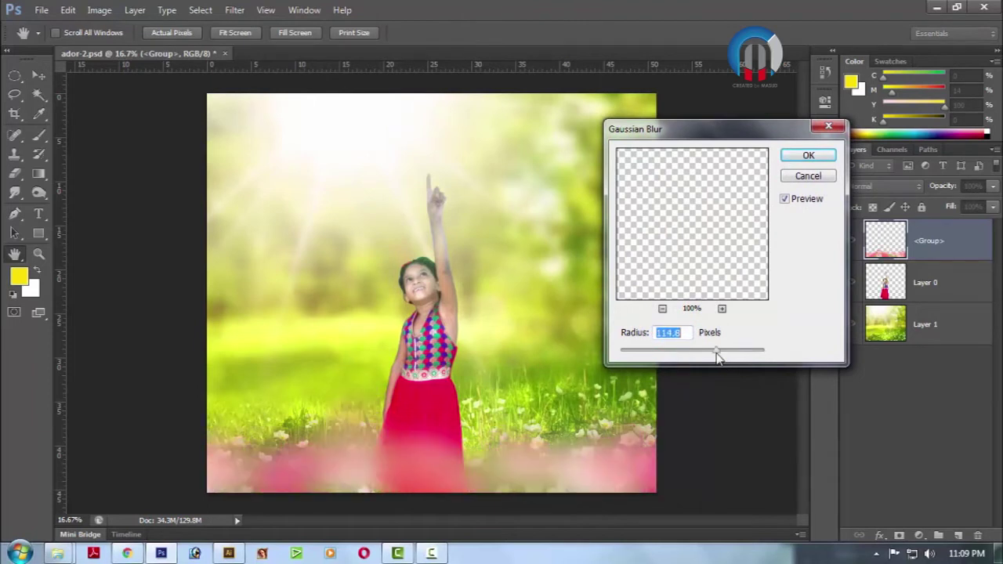
left_click_drag(709, 357, 673, 358)
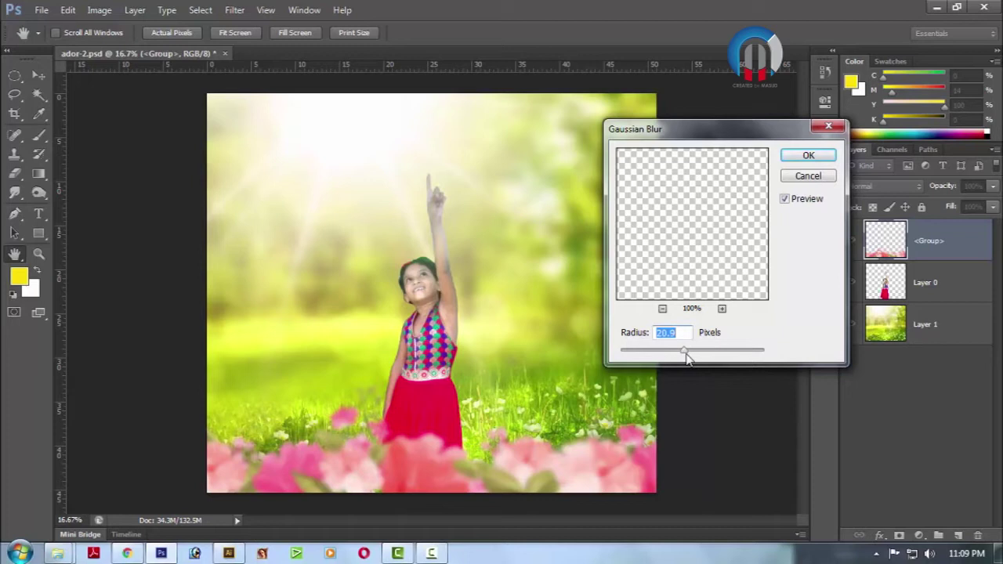
left_click_drag(687, 358, 692, 357)
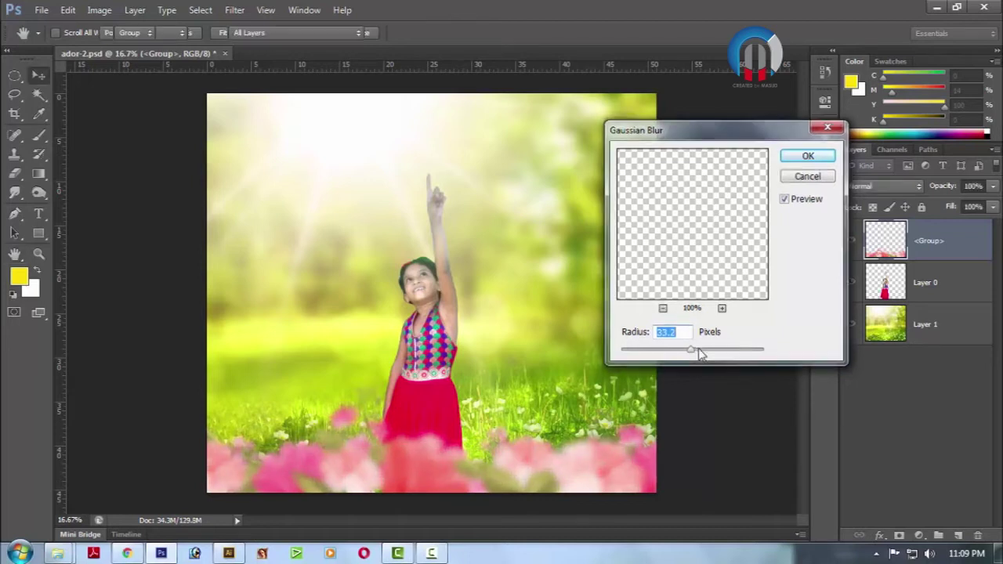
key("Return")
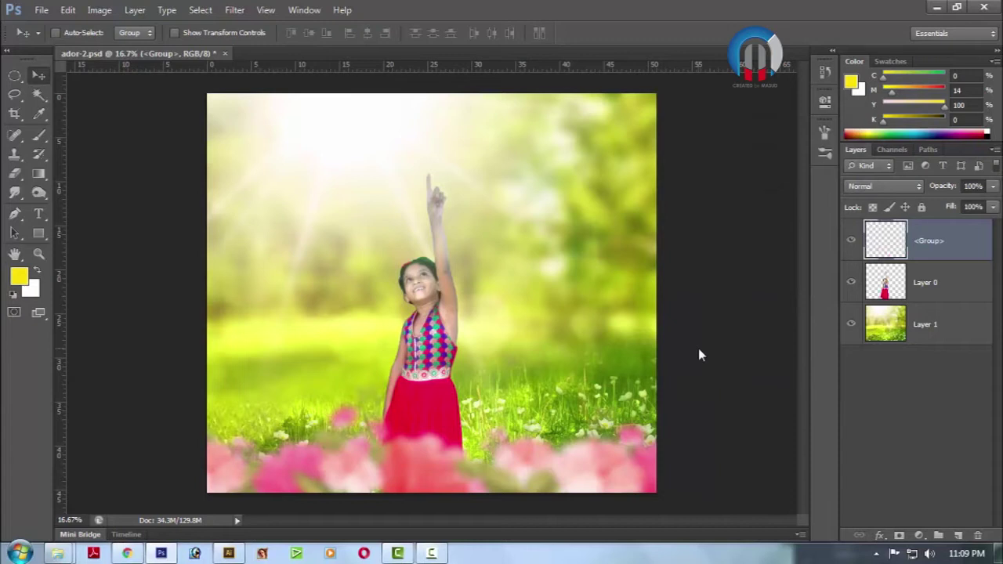
Strengthen the flowers' softness with a second Gaussian Blur of 77.8 pixels
left_click(235, 9)
mouse_move(247, 172)
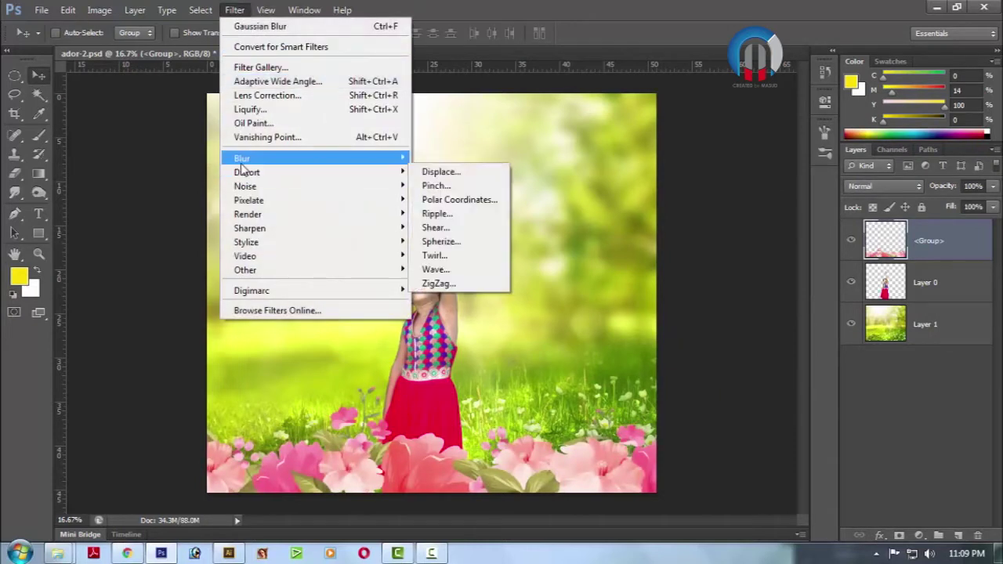
left_click(456, 259)
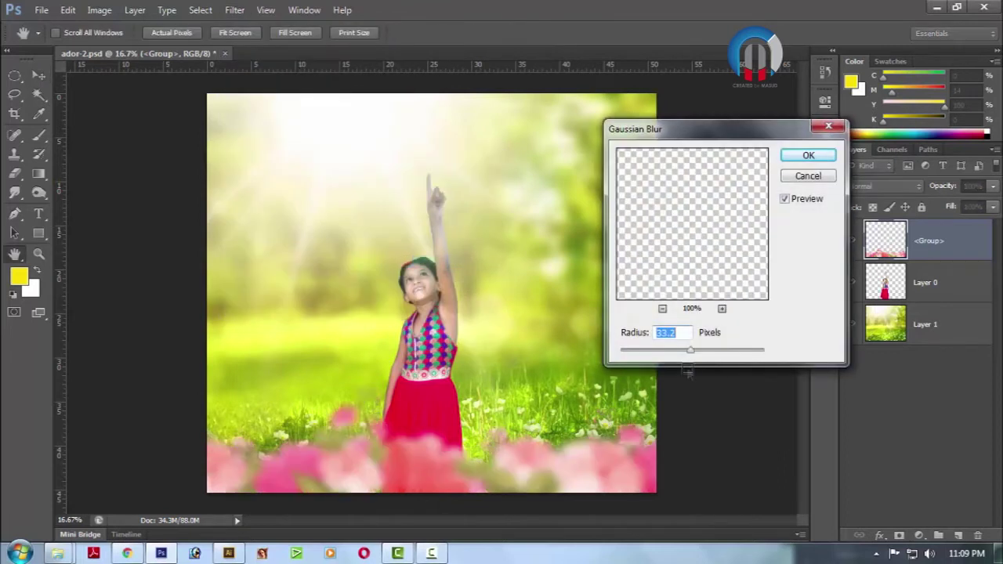
left_click_drag(709, 355, 707, 355)
key("Return")
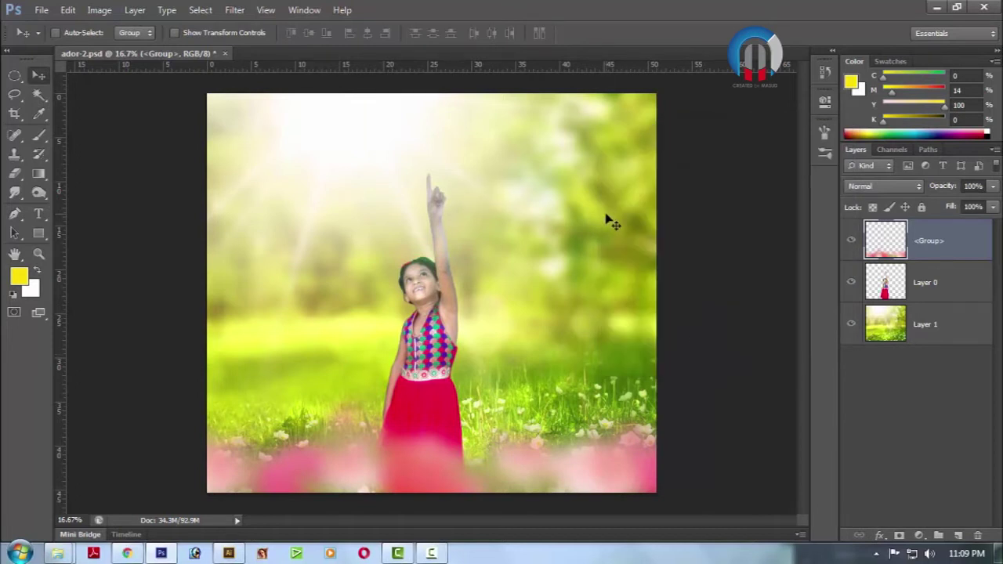
left_click(42, 10)
Open the pink tulips image 29470 [Converted], copy it into ador-2, and close it
left_click(47, 44)
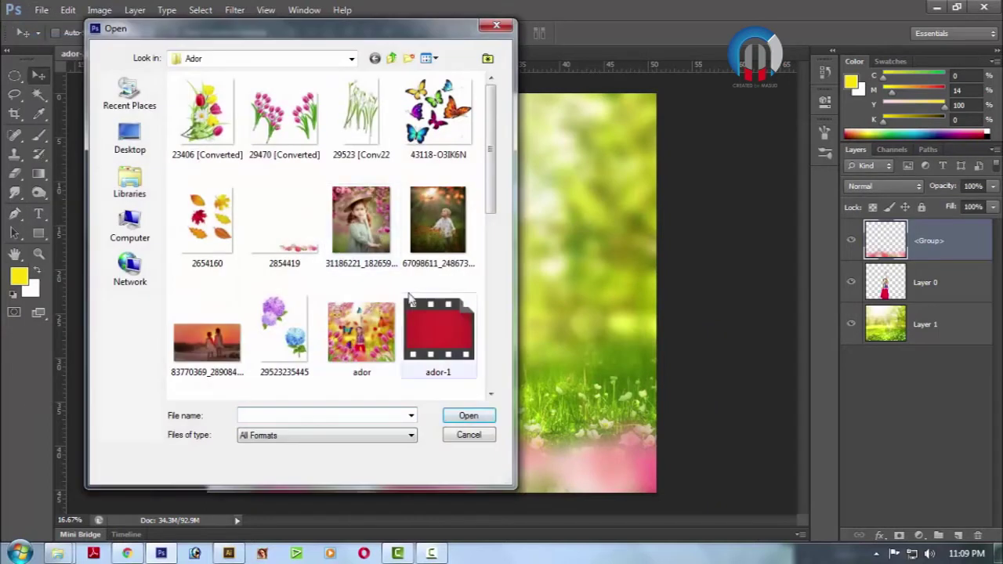
left_click(287, 159)
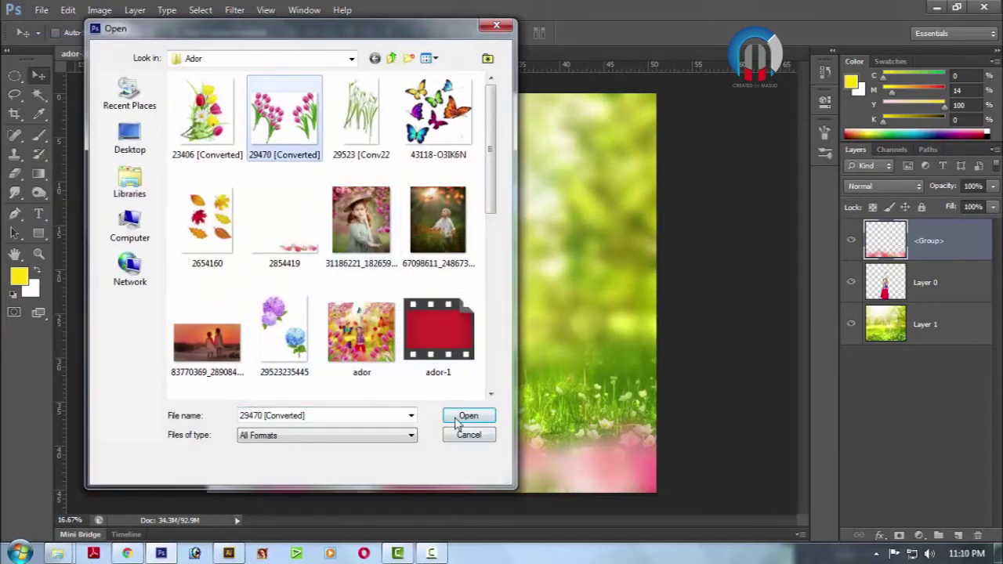
left_click(467, 417)
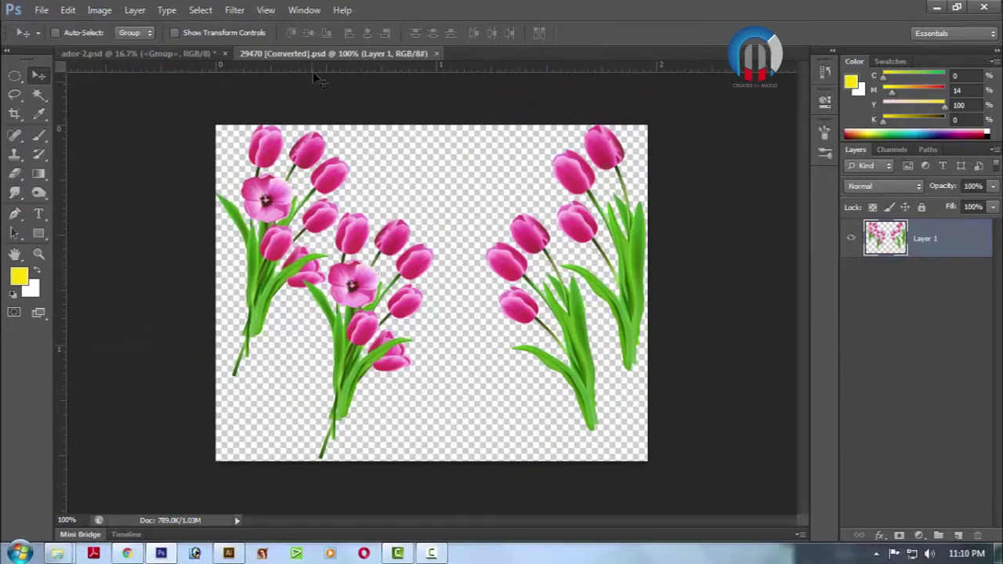
left_click_drag(313, 53, 533, 224)
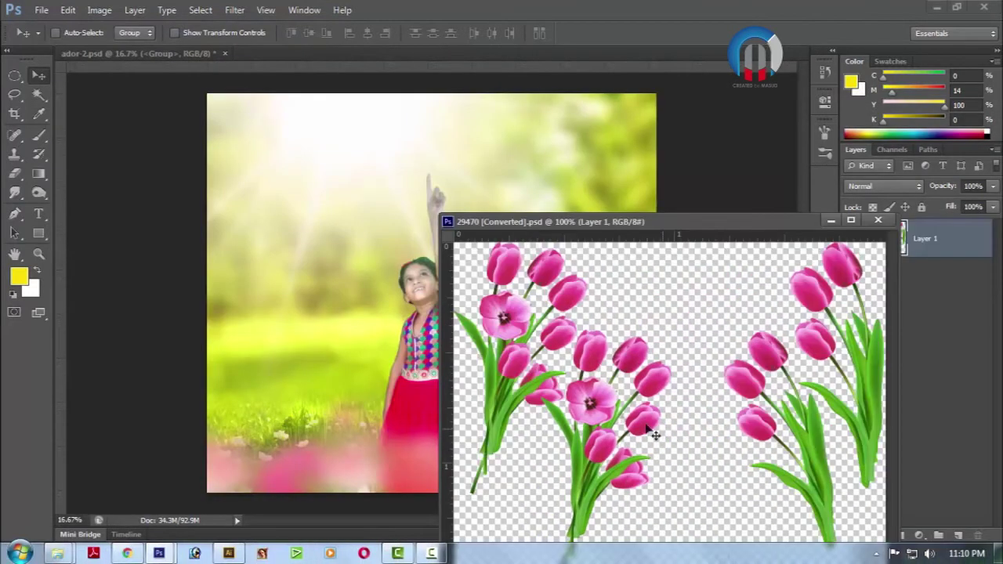
left_click_drag(530, 390, 363, 286)
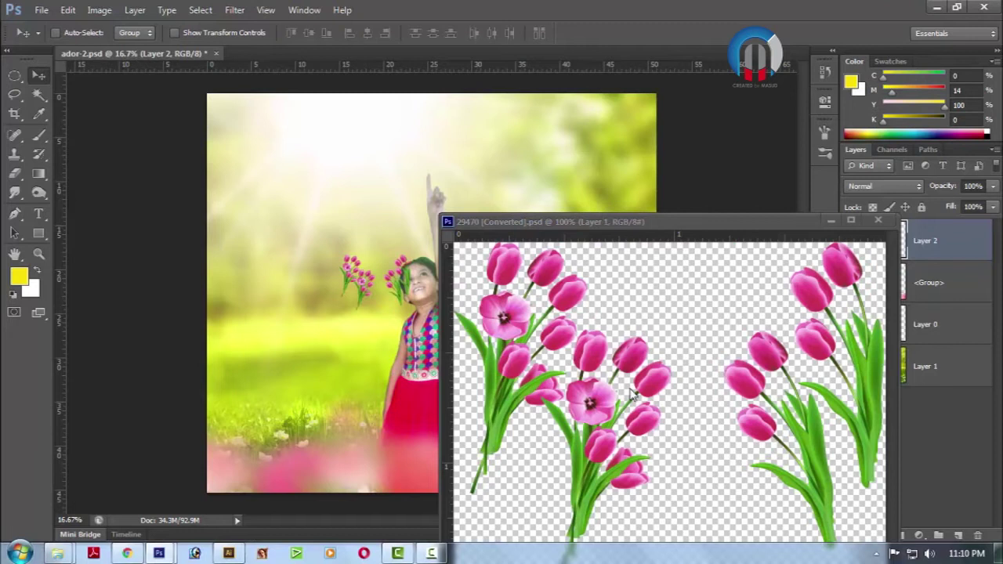
left_click(879, 222)
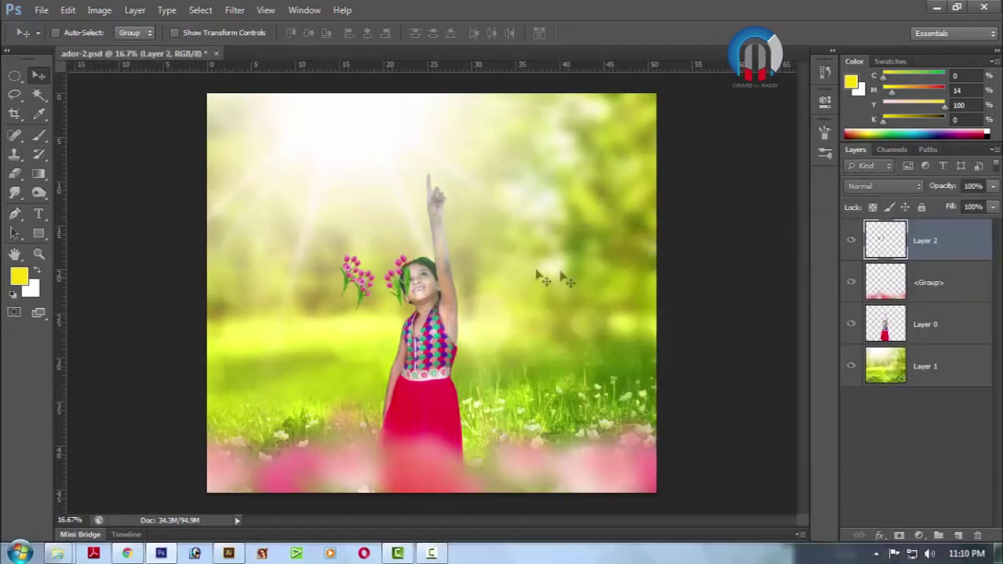
Scale the tulip layer to about 731% across the canvas bottom and save the composition
left_click_drag(382, 290, 392, 373)
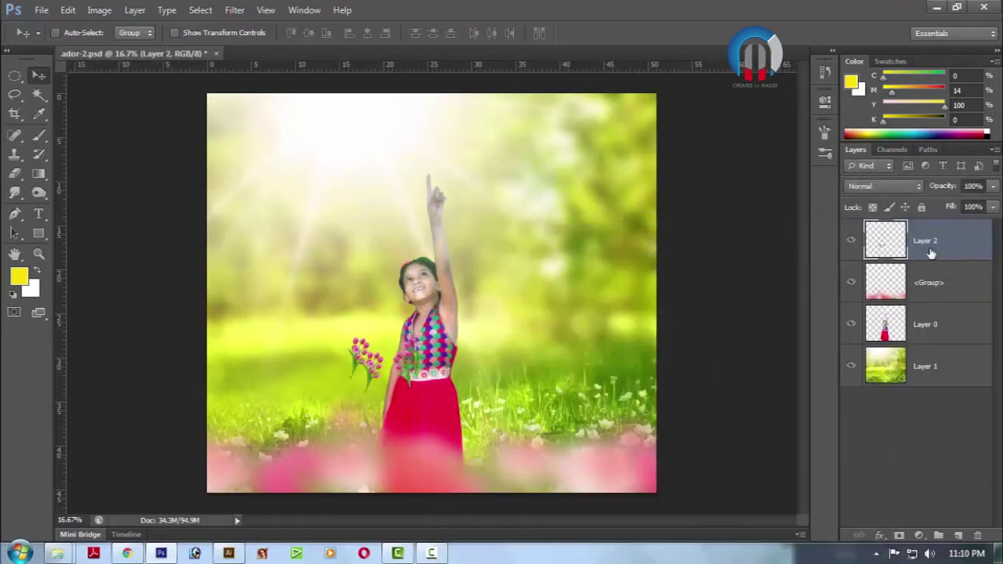
left_click_drag(443, 361, 492, 380)
key("ctrl+t")
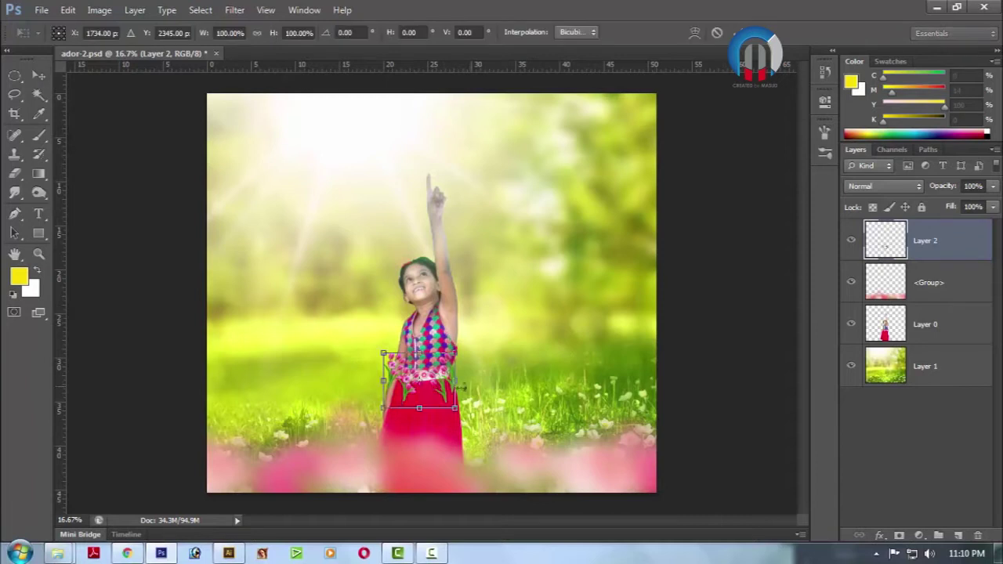
left_click_drag(457, 409, 729, 545)
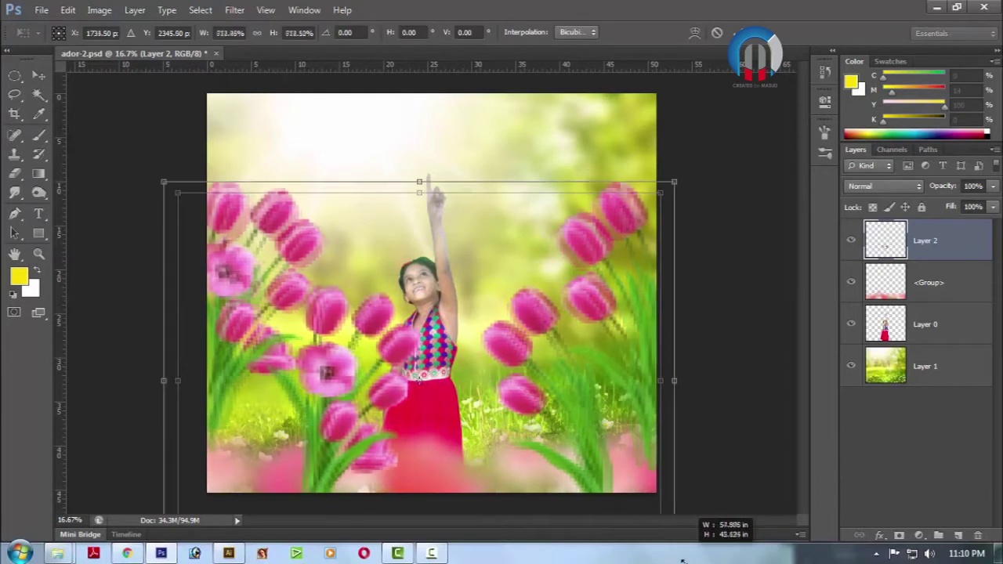
left_click_drag(584, 358, 593, 441)
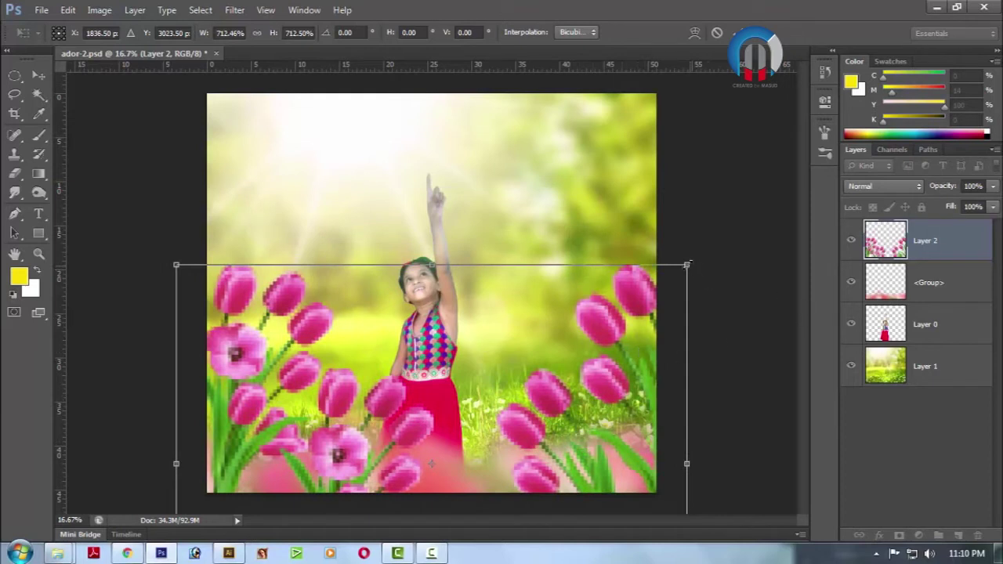
left_click_drag(687, 264, 696, 258)
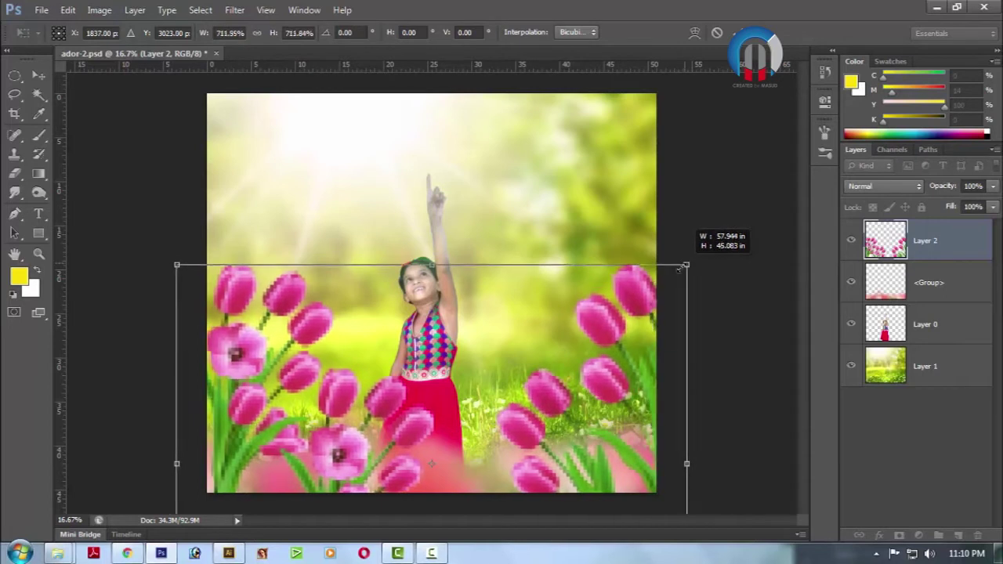
left_click_drag(588, 333, 576, 344)
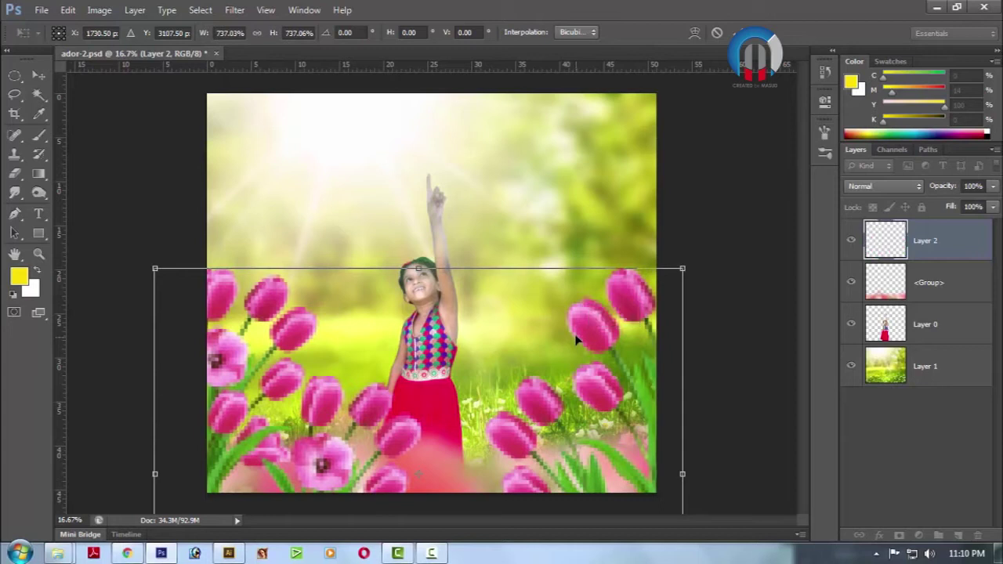
key("Return")
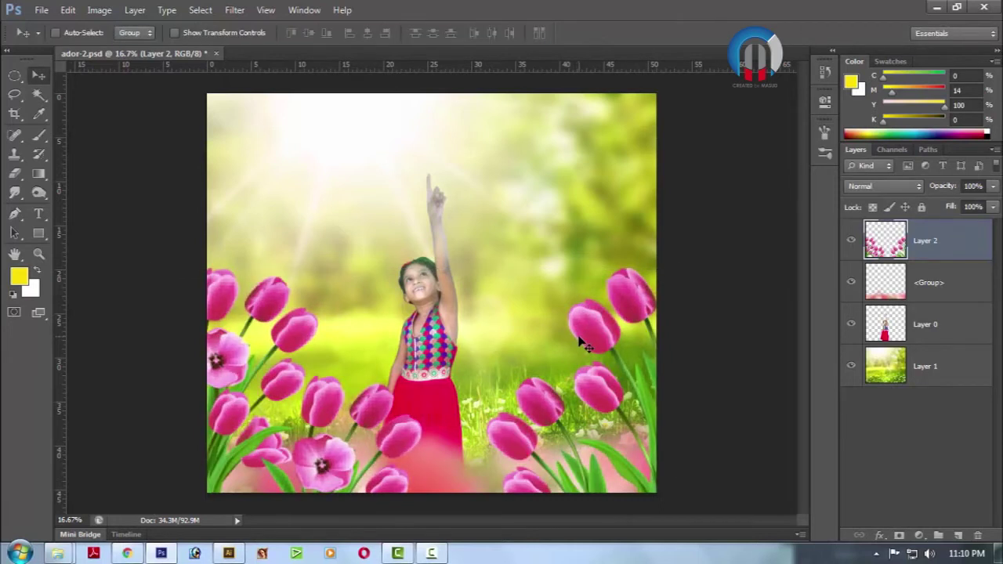
key("ctrl+s")
key("ctrl+o")
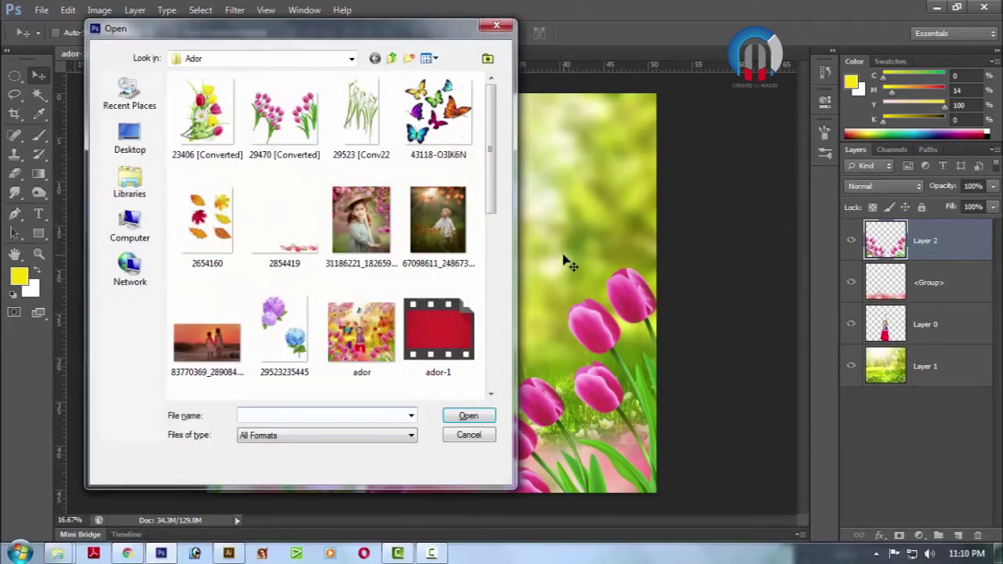
Open the tulip bouquet 23406 [Converted], select its entire canvas, then close it
left_click(357, 249)
left_click(291, 345)
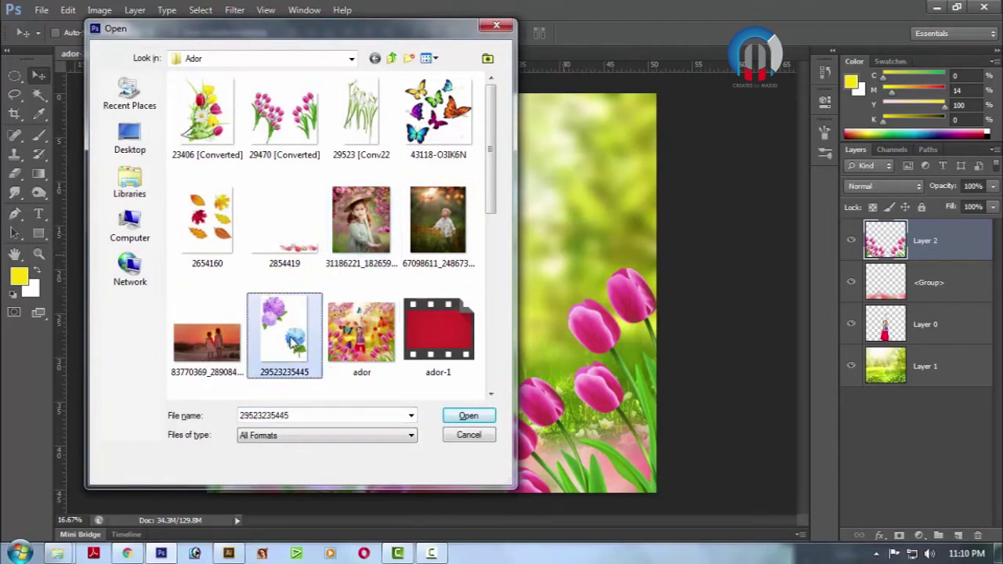
scroll(292, 345, "down", 2)
scroll(291, 345, "down", 2)
scroll(292, 345, "up", 5)
left_click(218, 137)
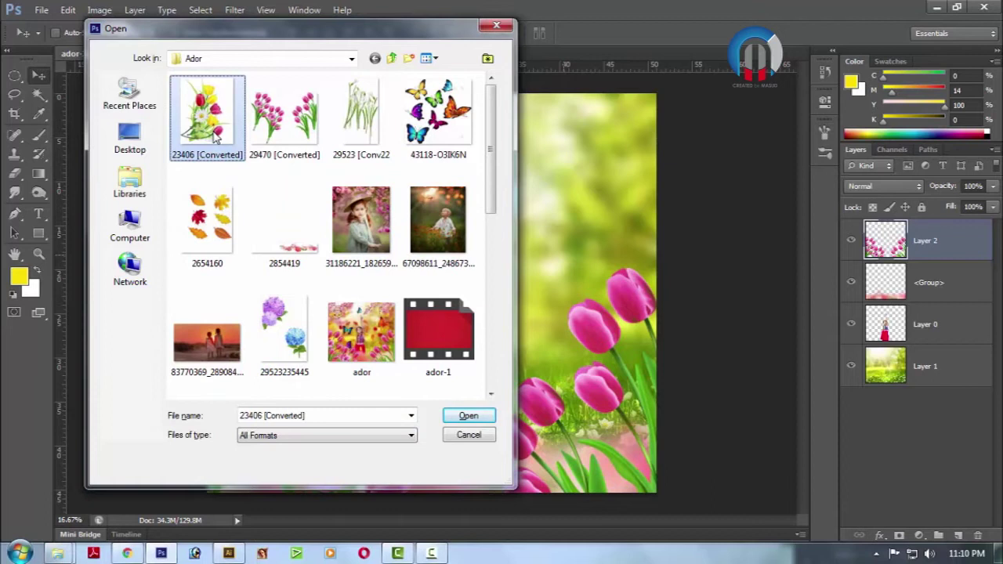
left_click(467, 420)
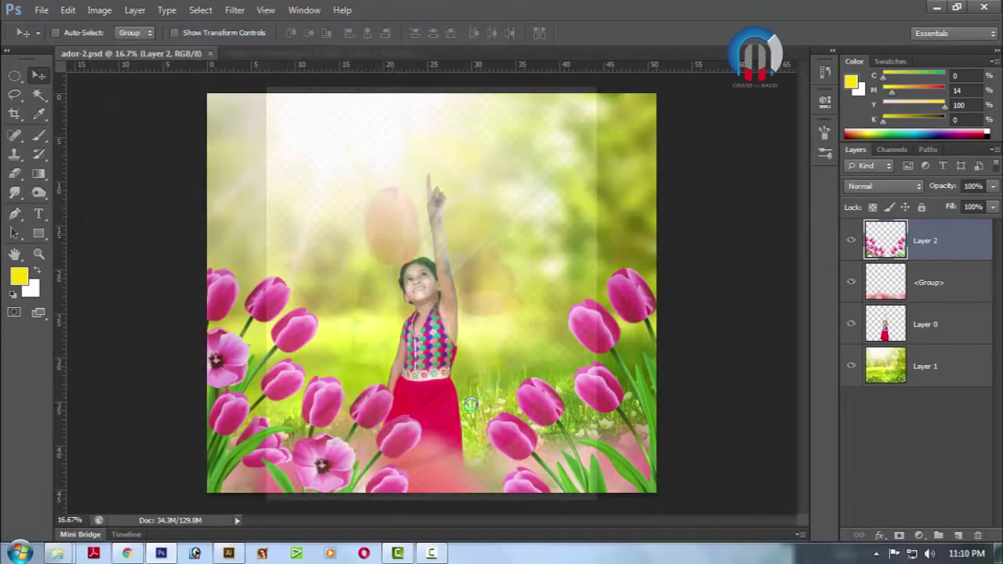
key("m")
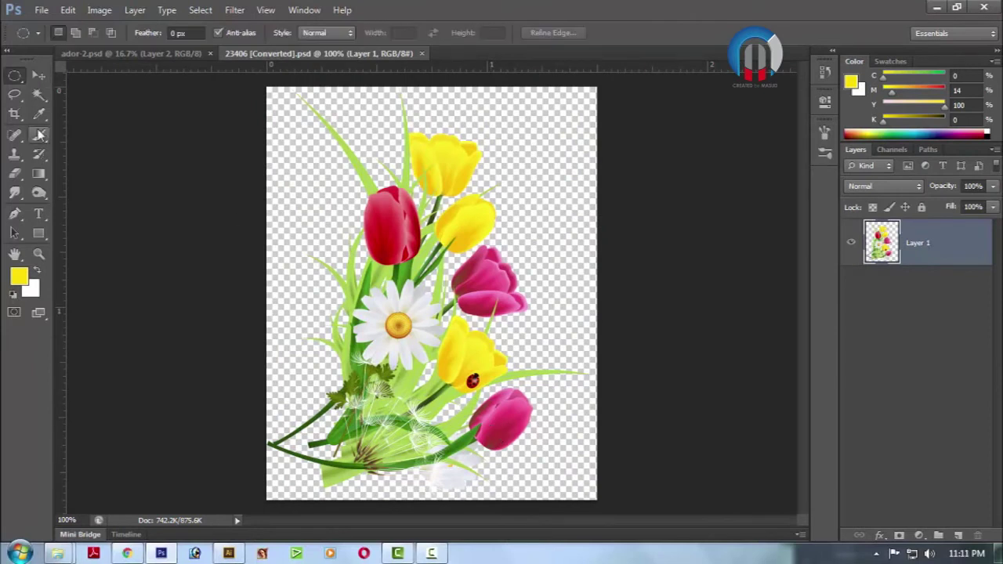
key("ctrl+a")
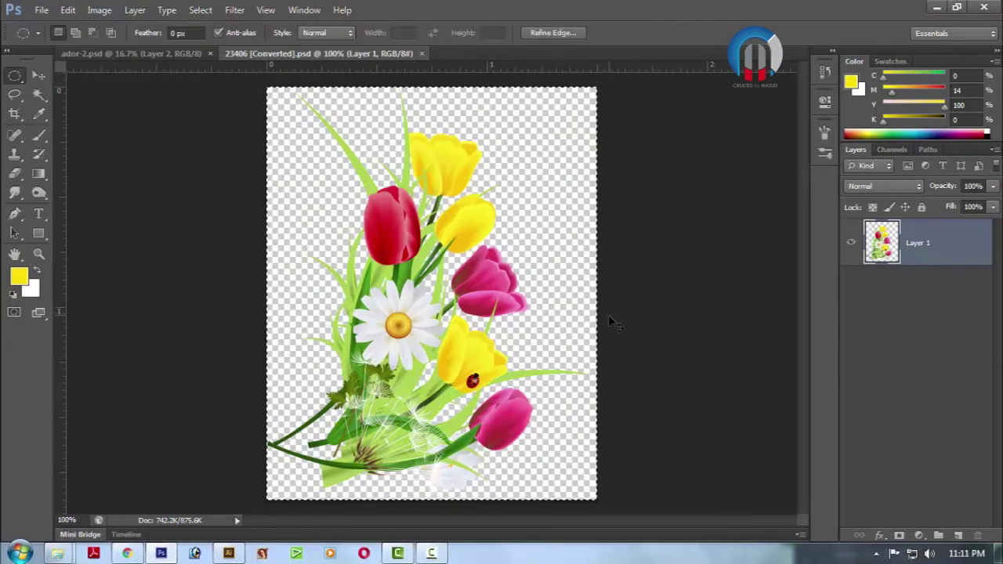
key("ctrl+w")
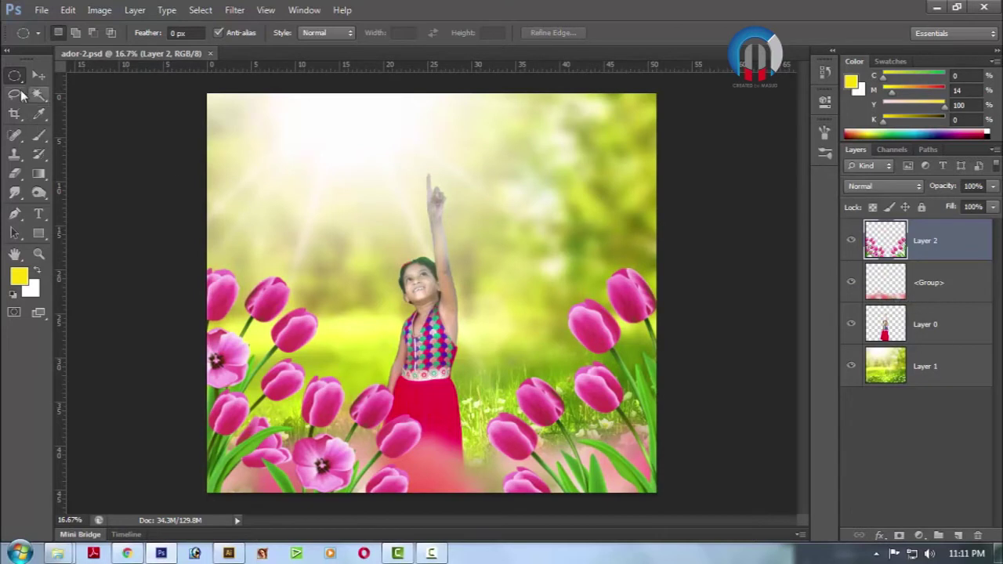
Lasso-delete the lower-left pink tulips from Layer 2, then paste the bouquet as Layer 3
key("l")
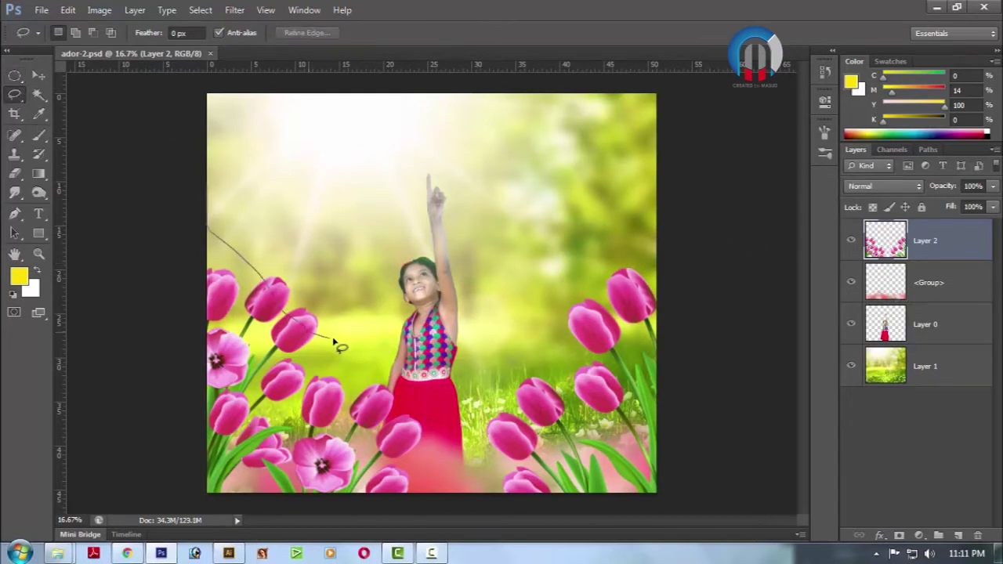
left_click_drag(223, 234, 81, 348)
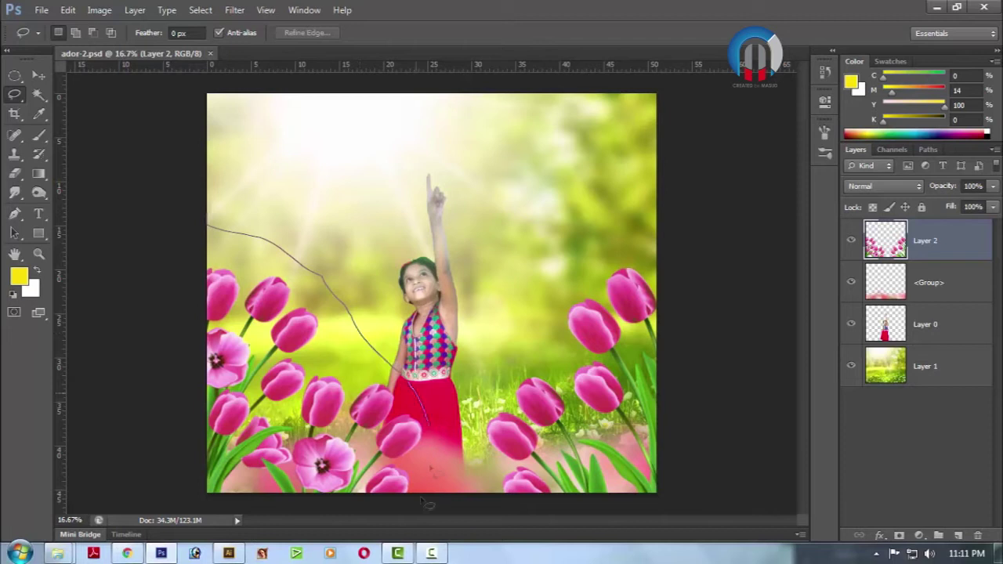
key("Delete")
key("ctrl+d")
key("ctrl+v")
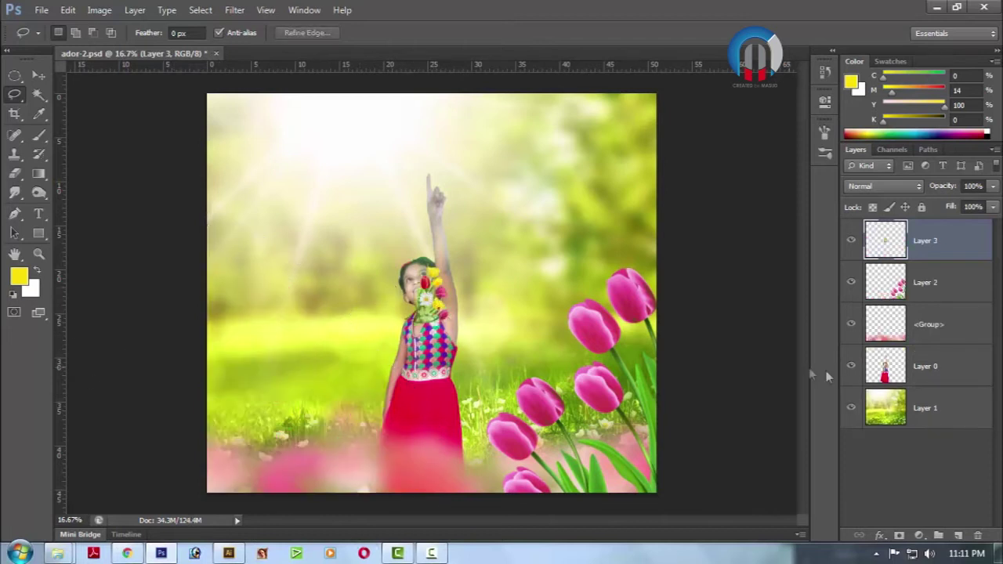
Enlarge the pasted bouquet and position it over the lower-left corner
key("ctrl+t")
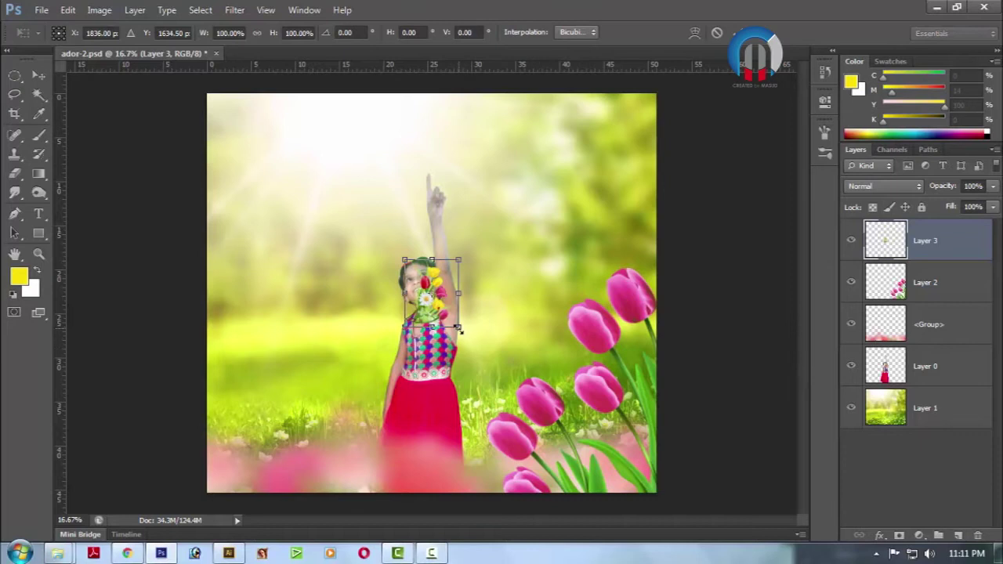
left_click_drag(460, 330, 577, 473)
mouse_move(518, 247)
left_mouse_down()
mouse_move(282, 384)
mouse_move(324, 323)
left_mouse_up()
left_click_drag(388, 166, 433, 114)
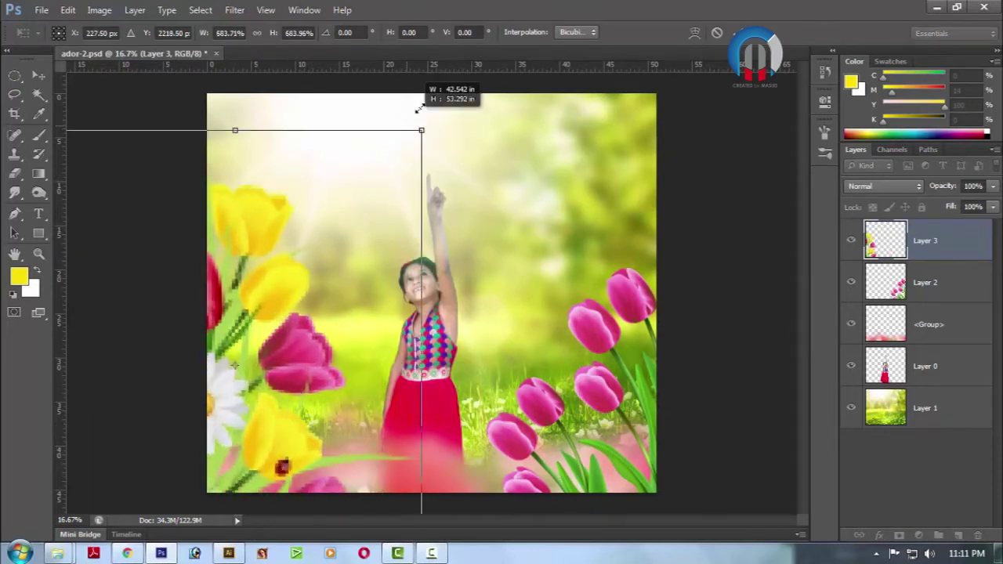
left_click_drag(353, 381, 385, 367)
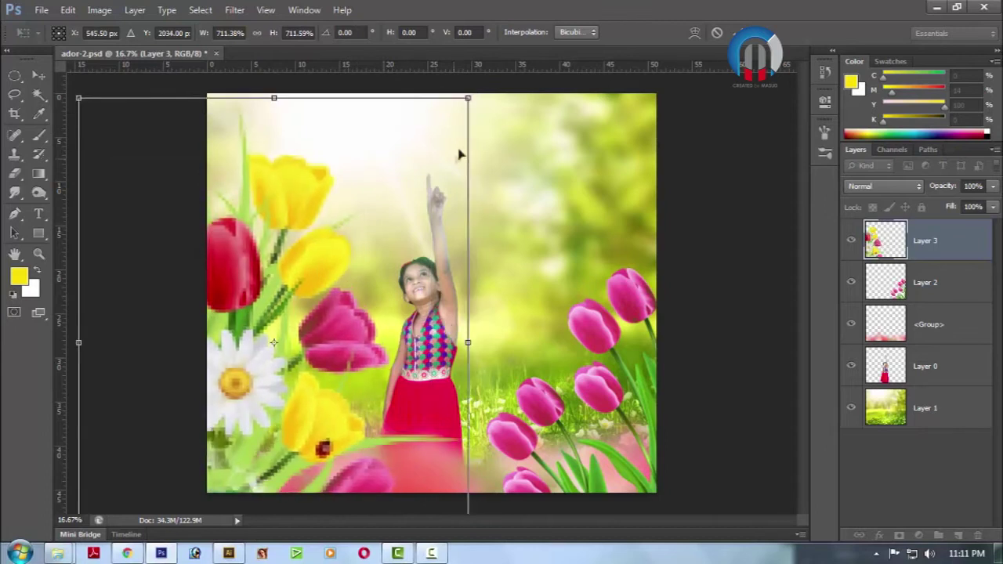
left_click_drag(468, 99, 426, 151)
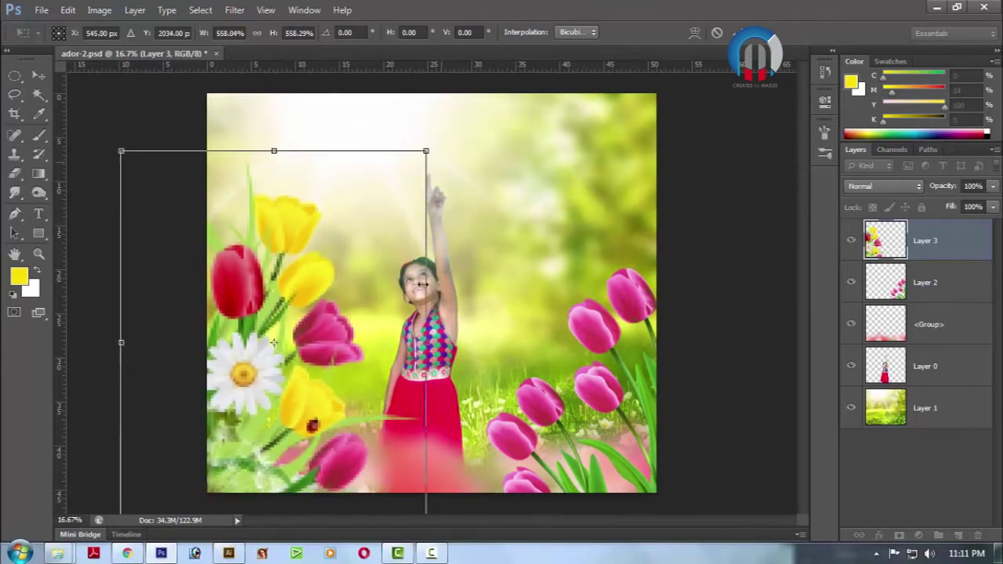
mouse_move(296, 402)
left_mouse_down()
mouse_move(298, 383)
mouse_move(286, 405)
left_mouse_up()
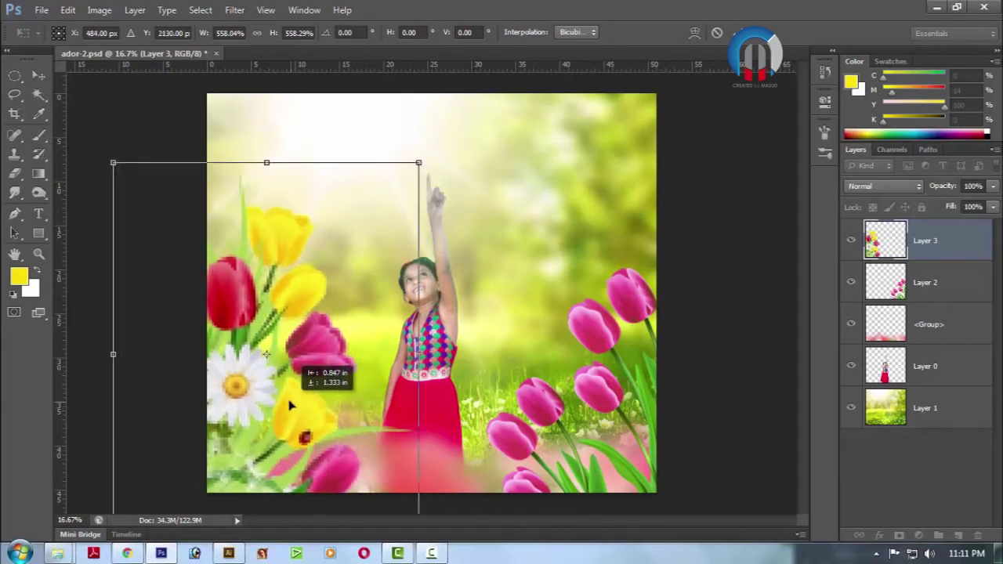
key("Return")
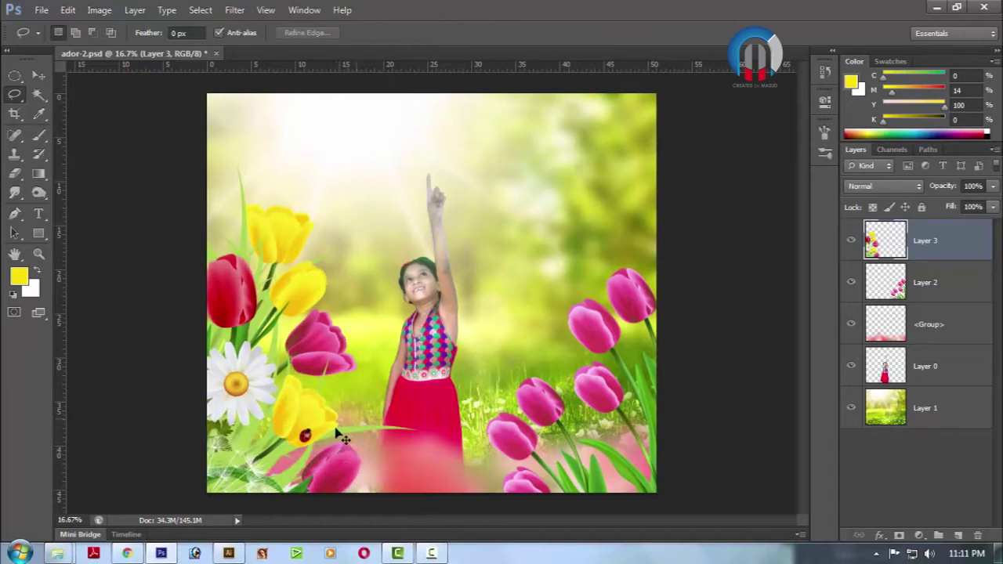
Tilt the bouquet slightly and settle it into the lower-left corner
key("ctrl+t")
left_click_drag(525, 223, 497, 179)
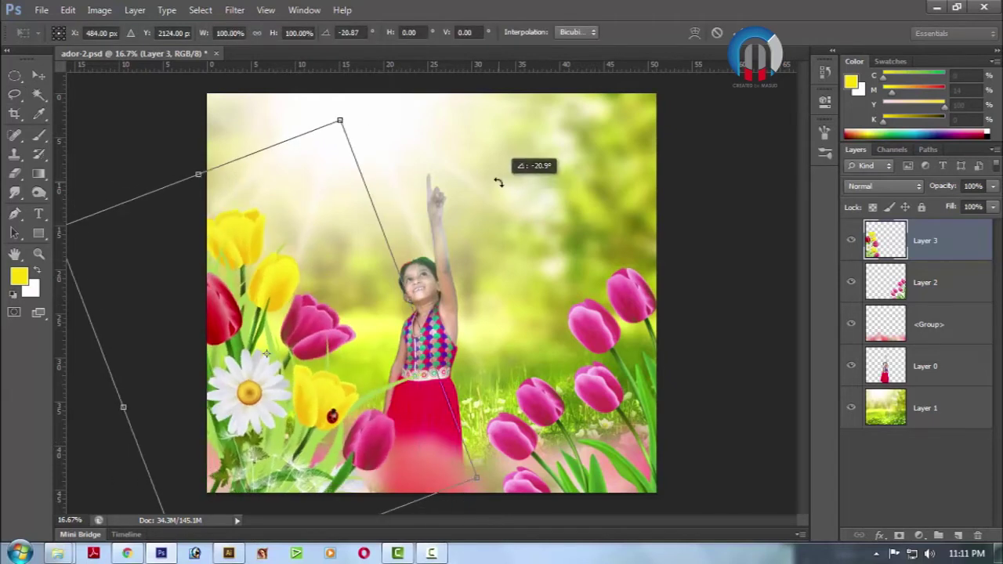
left_click_drag(285, 402, 280, 437)
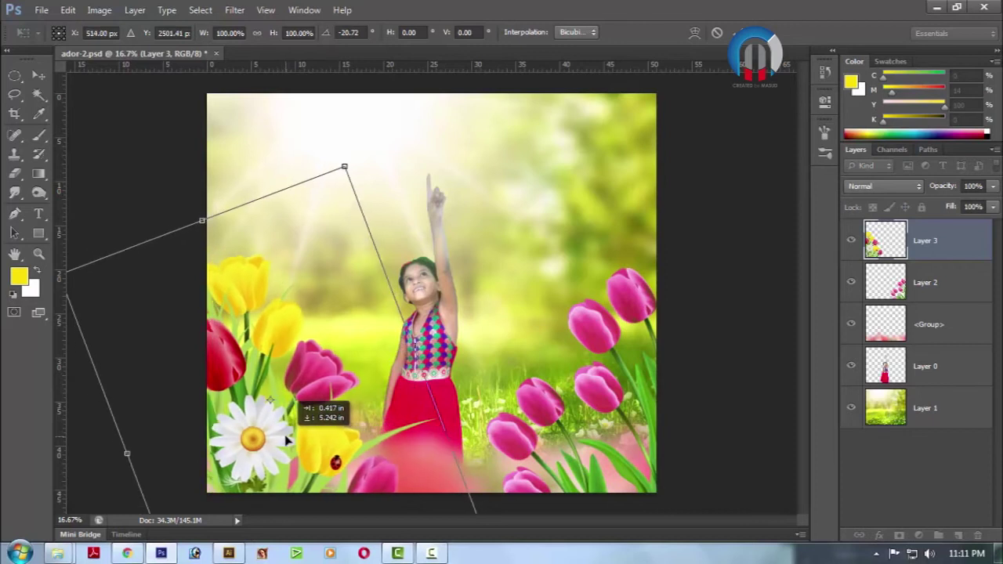
left_click_drag(280, 436, 292, 442)
left_click_drag(526, 505, 558, 451)
left_click_drag(324, 393, 328, 374)
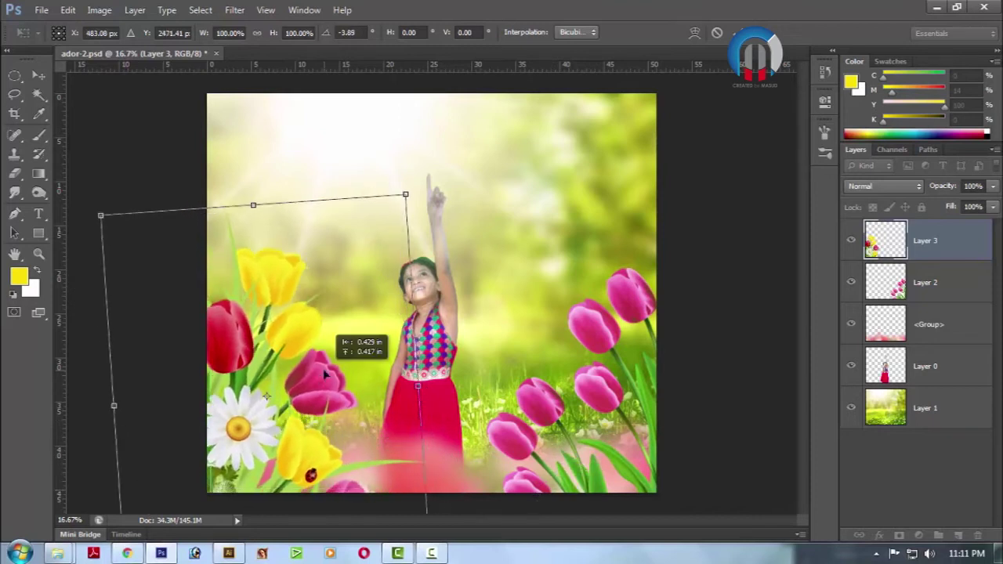
key("l")
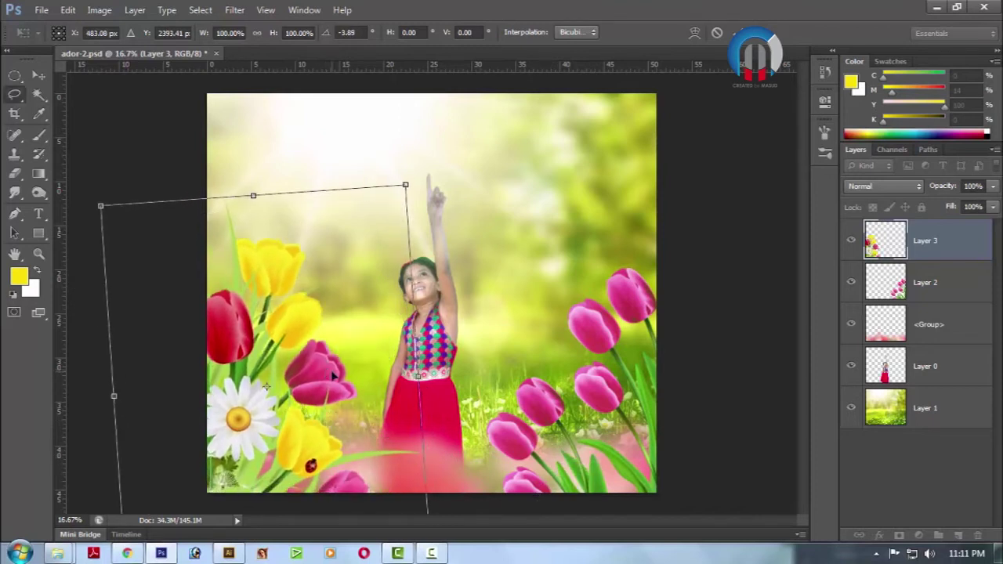
key("Return")
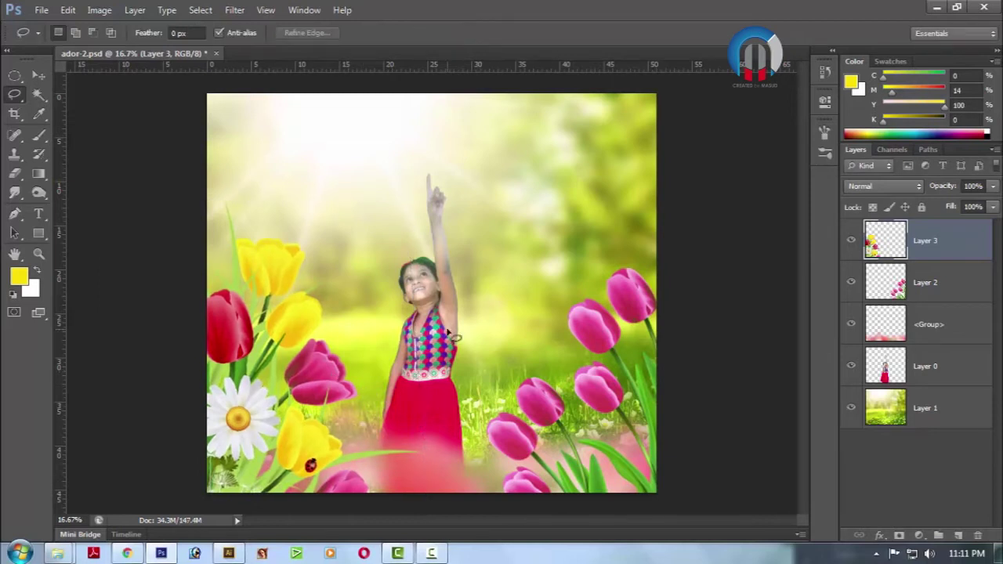
key("ctrl+o")
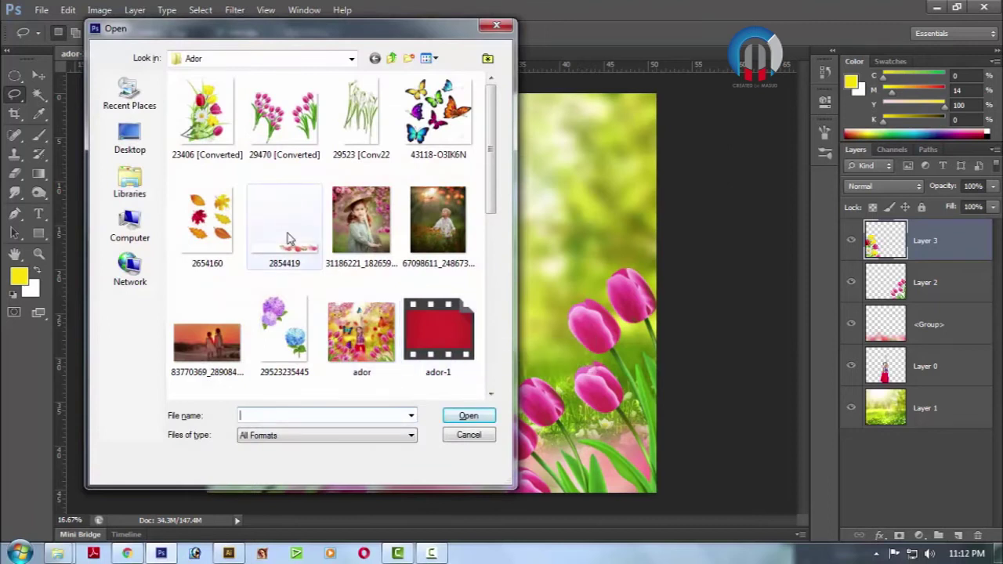
Open flow.psd, drag its cherry-blossom branch into ador-2.psd, close it, and shift the branch up-left
left_click(289, 208)
scroll(289, 239, "down", 2)
left_click(289, 240)
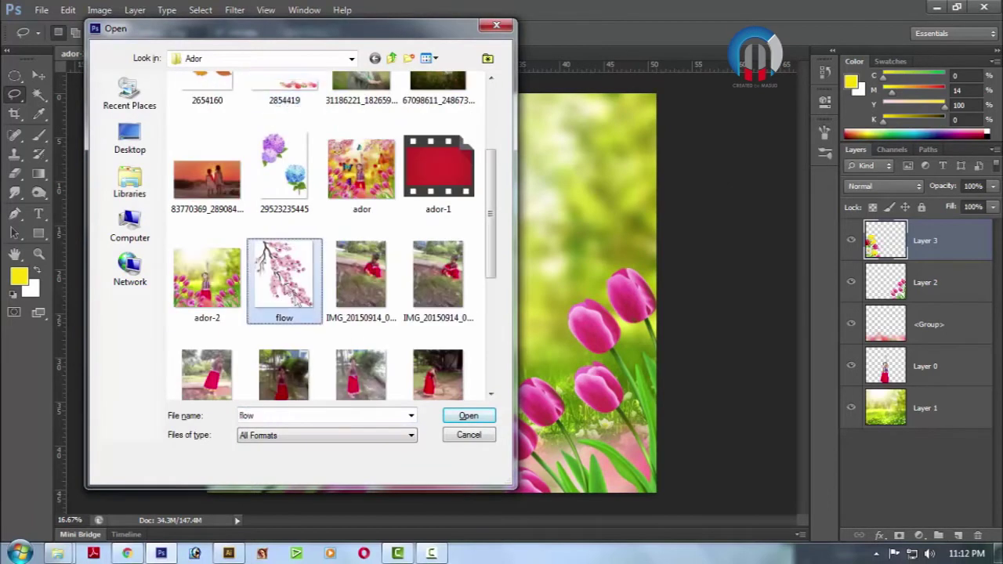
left_click(462, 415)
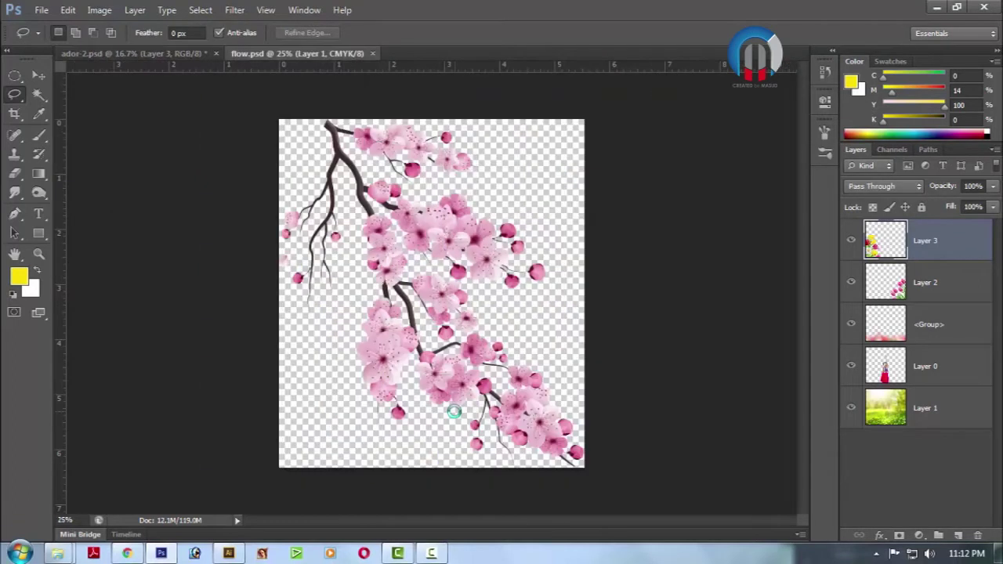
key("m")
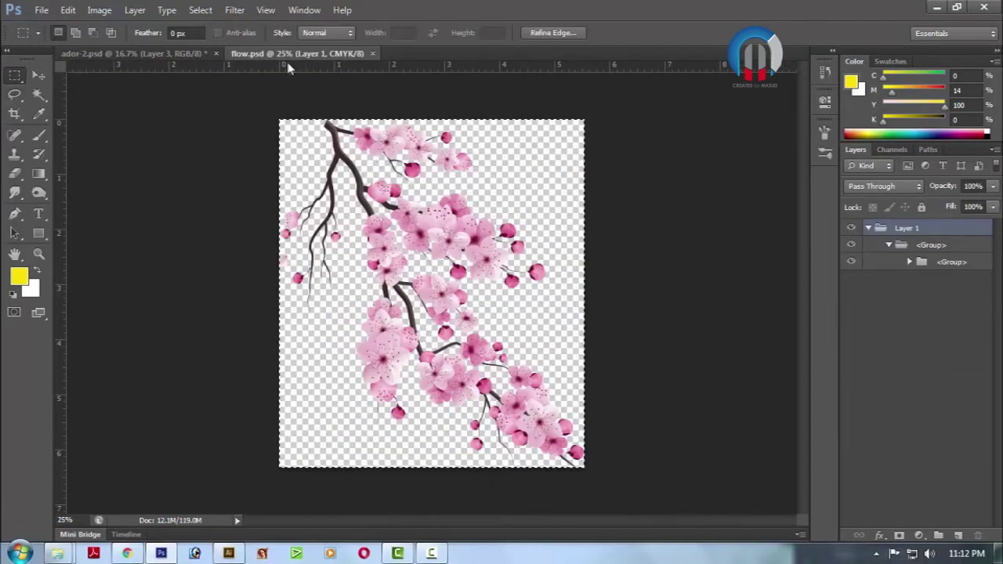
left_click_drag(316, 53, 456, 230)
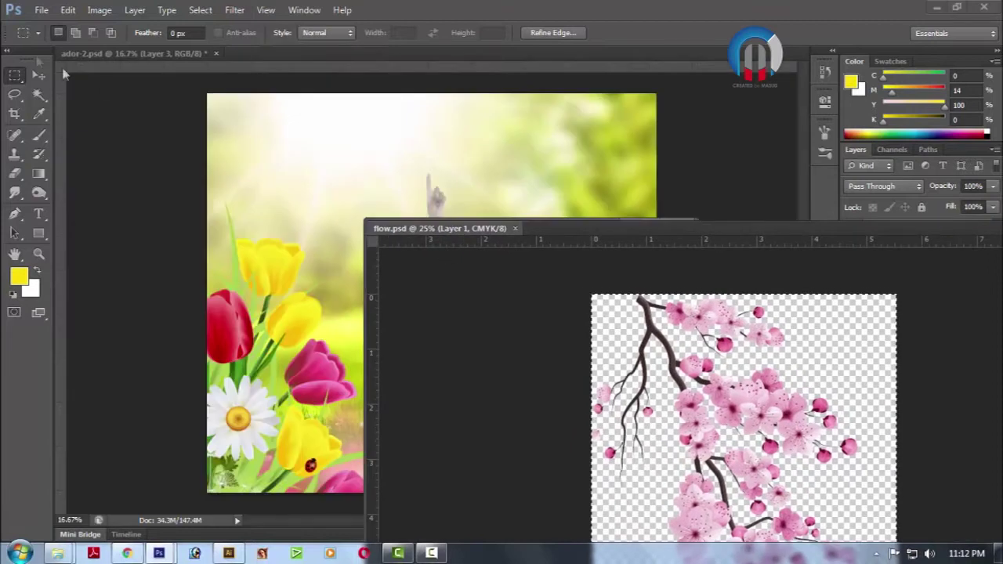
key("v")
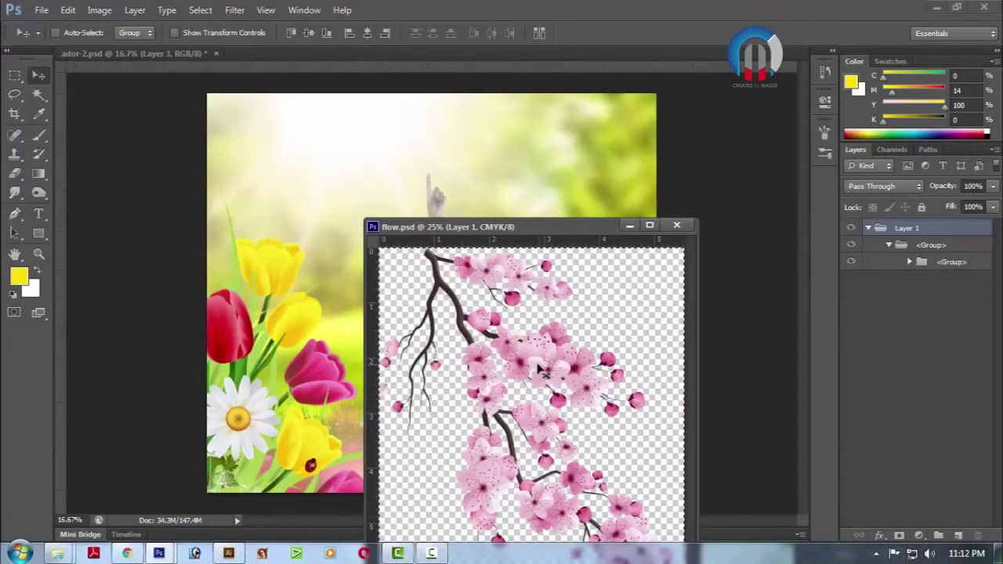
left_click_drag(545, 242, 797, 333)
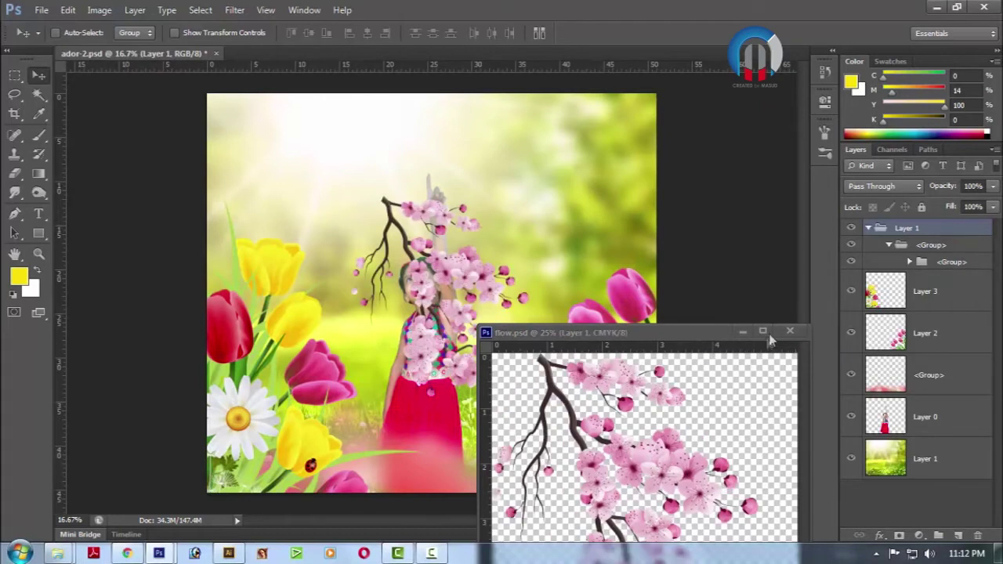
left_click(790, 334)
mouse_move(453, 314)
left_mouse_down()
mouse_move(404, 271)
mouse_move(329, 249)
left_mouse_up()
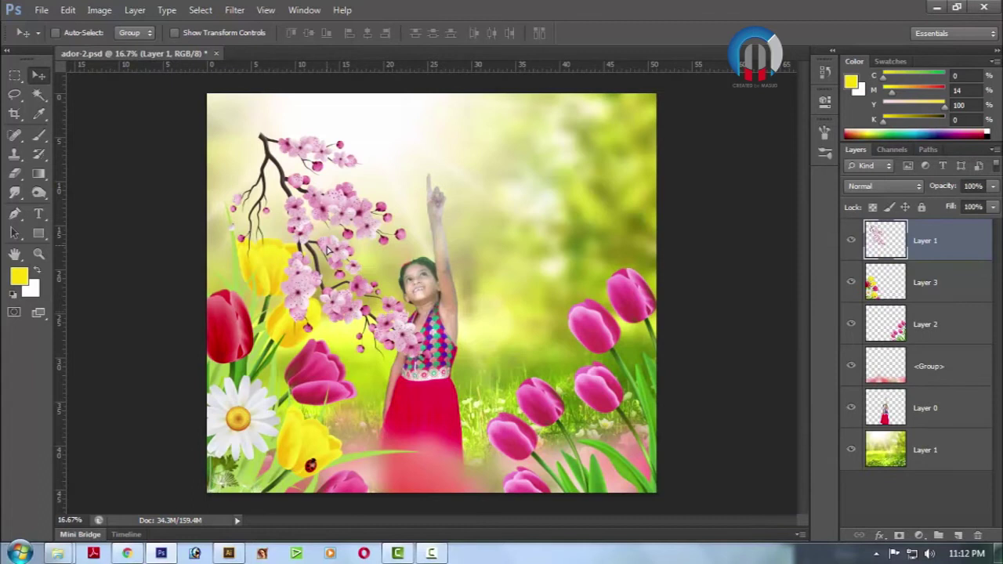
Rotate the blossom branch about 90° and fit it into the top-left corner
key("ctrl+t")
left_click_drag(577, 255, 471, 157)
mouse_move(337, 235)
left_mouse_down()
mouse_move(298, 165)
mouse_move(259, 207)
left_mouse_up()
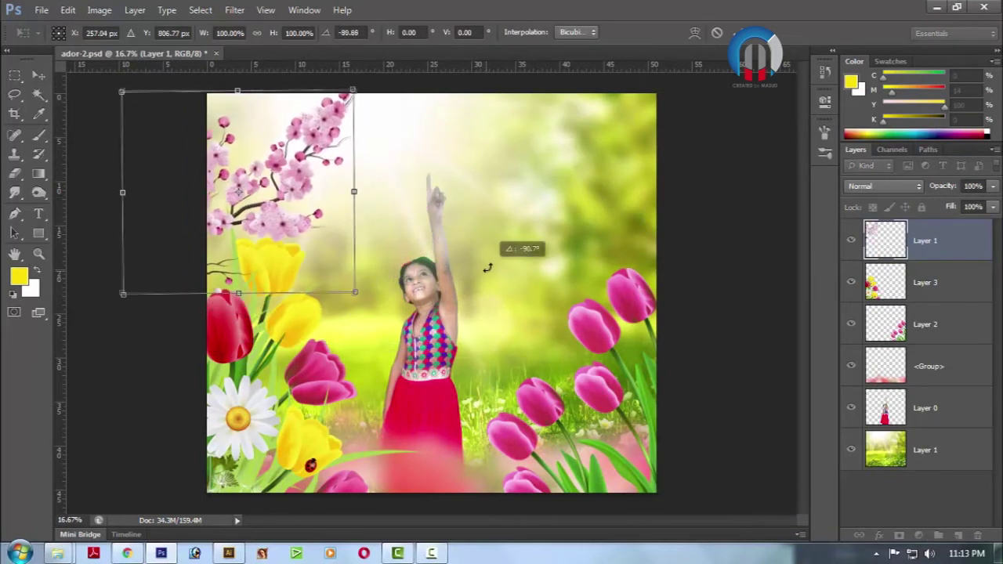
left_click_drag(300, 162, 314, 118)
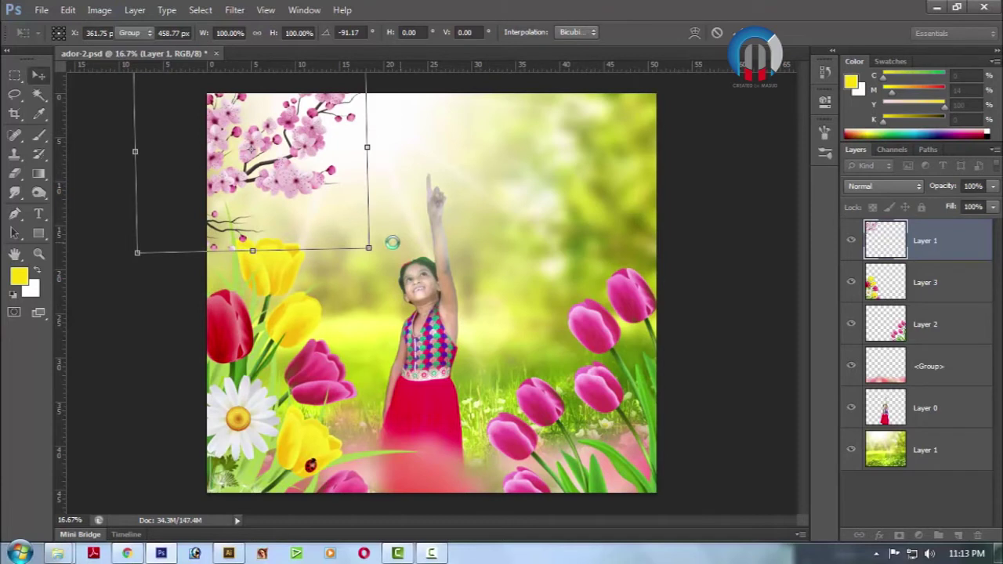
key("Return")
Duplicate the branch, rotate the copy nearly upside down, and move it top-right
key("ctrl+j")
key("ctrl+t")
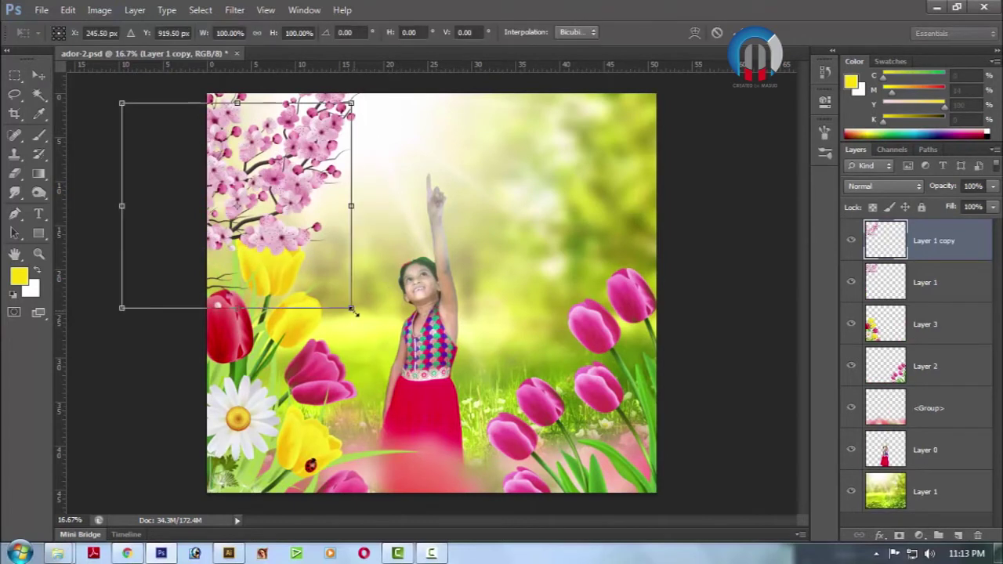
left_click_drag(269, 227, 457, 229)
mouse_move(549, 106)
left_mouse_down()
mouse_move(645, 141)
mouse_move(594, 175)
mouse_move(573, 151)
left_mouse_up()
left_click_drag(342, 251, 517, 145)
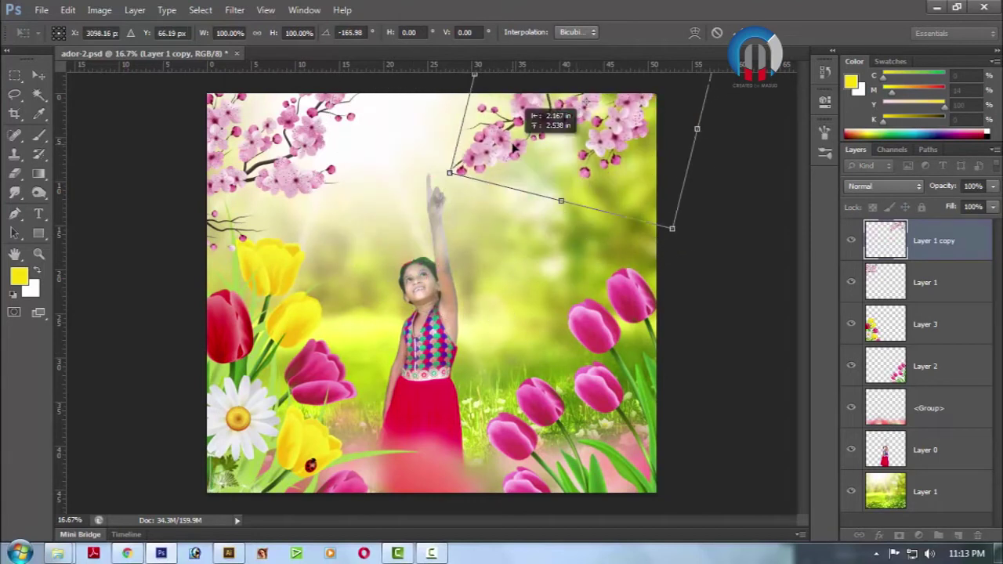
mouse_move(635, 328)
left_mouse_down()
mouse_move(575, 335)
mouse_move(764, 200)
left_mouse_up()
left_click_drag(578, 131, 578, 157)
Fine-tune the copy's position, rotation and ~93% size to fill the top-right corner
key("shift+Up")
key("shift+Up")
key("shift+Up")
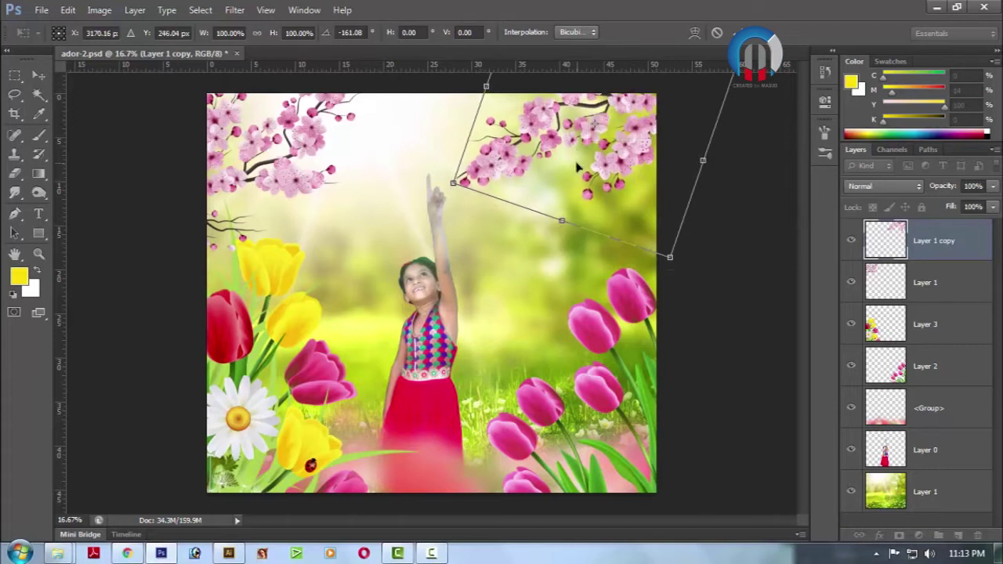
key("shift+Up")
key("shift+Up")
left_click_drag(562, 162, 559, 161)
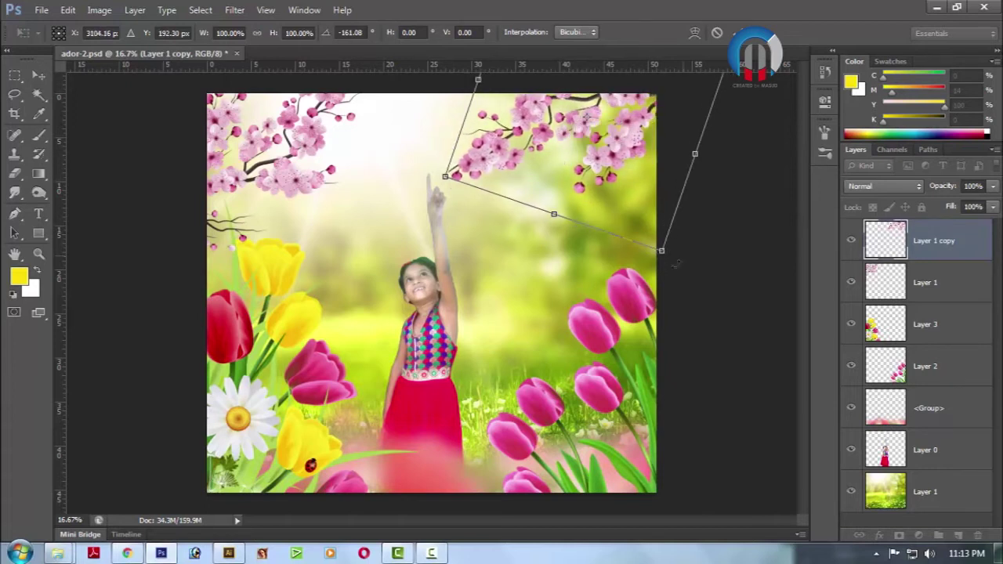
key("shift+Up")
key("shift+Up")
key("shift+Up")
left_click_drag(633, 263, 619, 256)
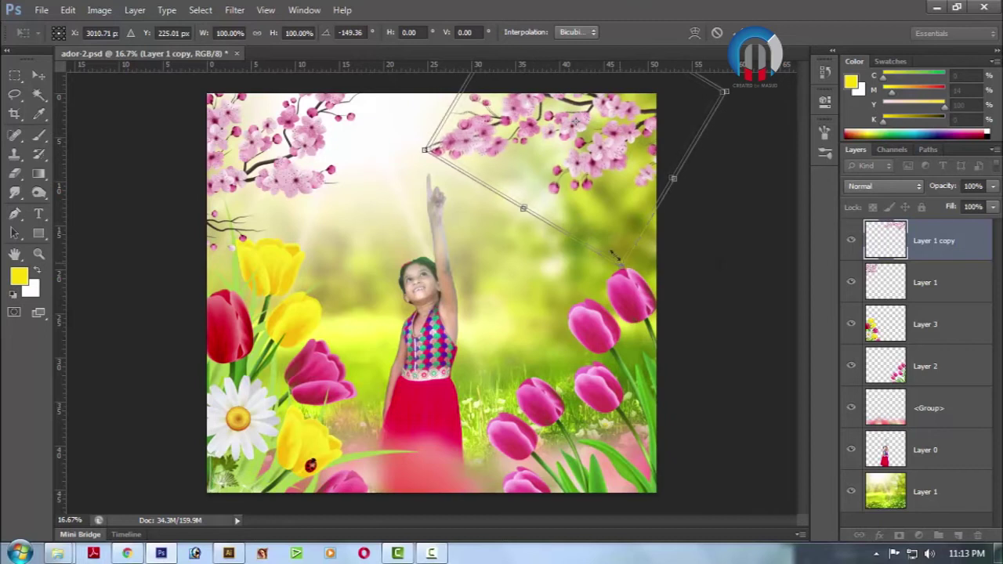
mouse_move(728, 292)
left_mouse_down()
mouse_move(739, 212)
mouse_move(750, 217)
mouse_move(755, 226)
mouse_move(730, 245)
left_mouse_up()
key("Return")
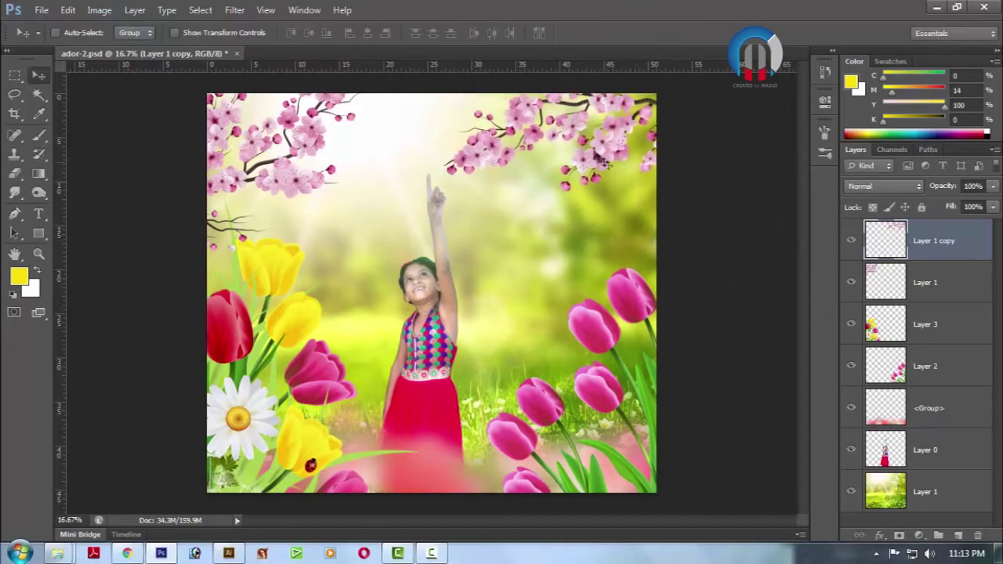
key("ctrl+j")
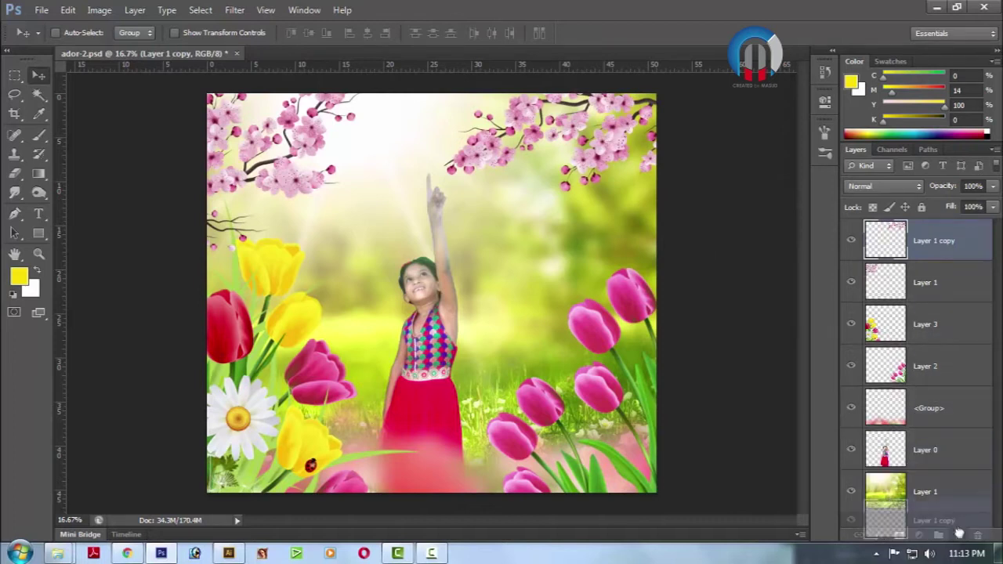
Select Layer 1 copy and move it down over the girl's arm
left_click_drag(620, 159, 615, 192)
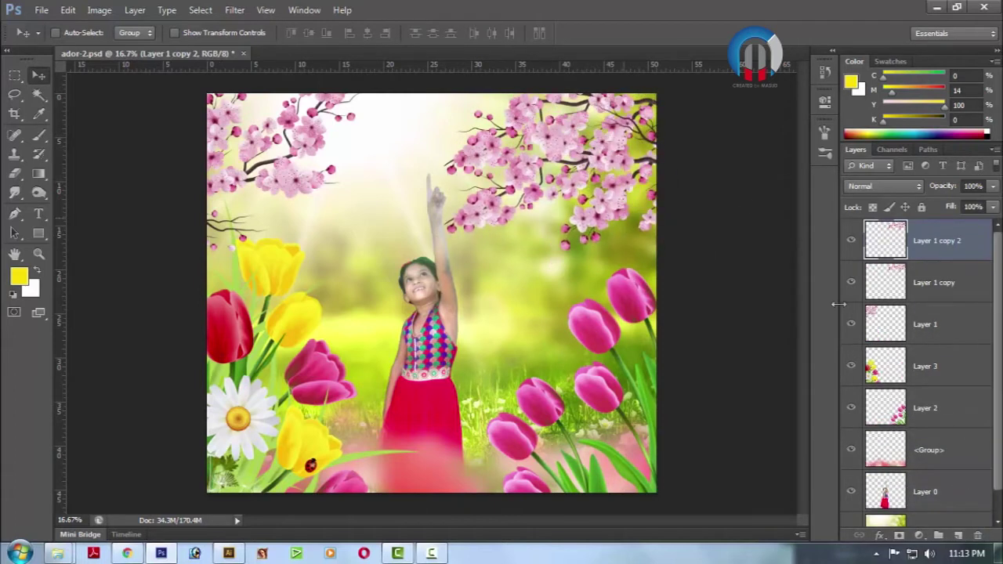
key("ctrl+z")
key("alt+bracketleft")
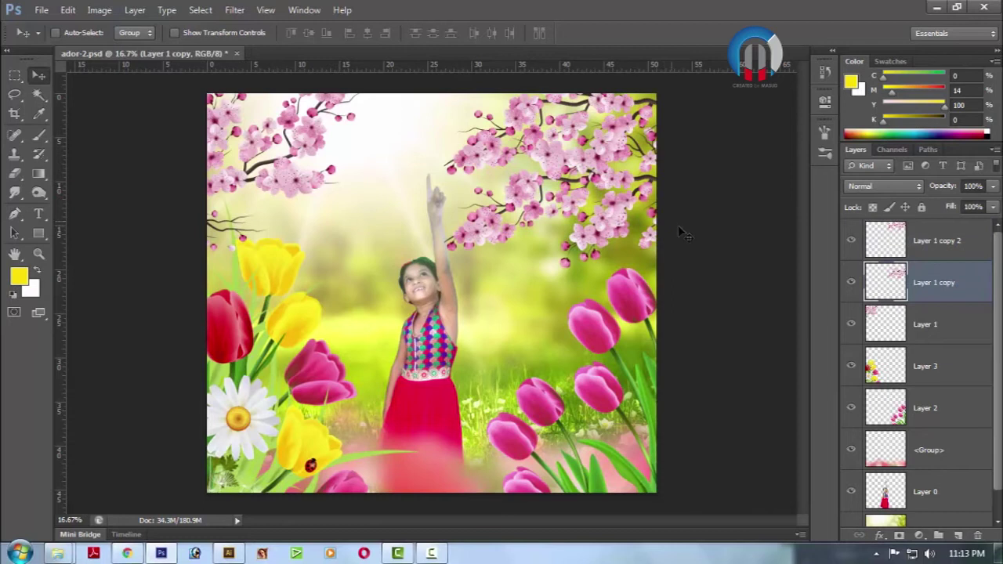
left_click_drag(612, 180, 620, 275)
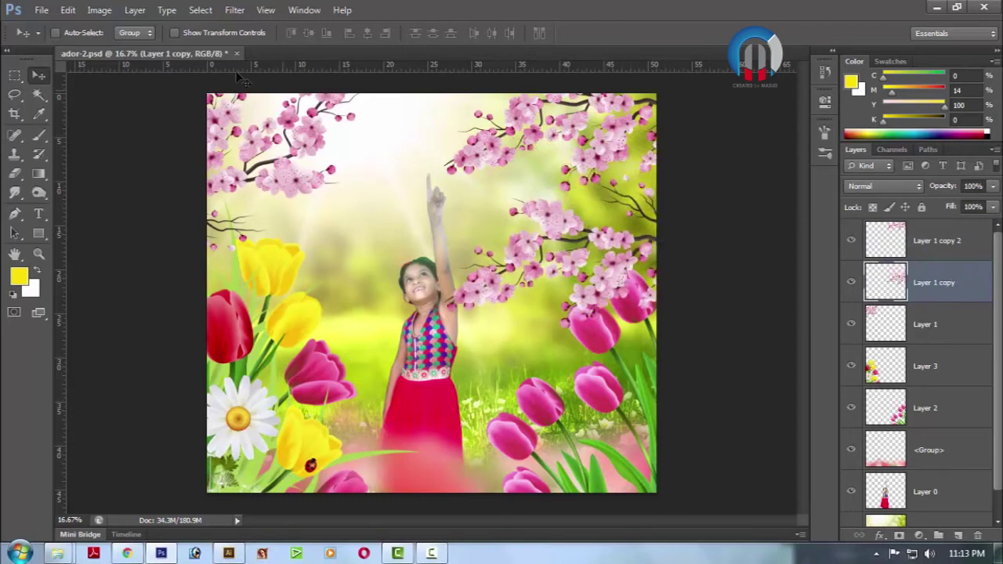
Heavily Gaussian-blur the blossom copy and nudge it back toward the branch
left_click(234, 9)
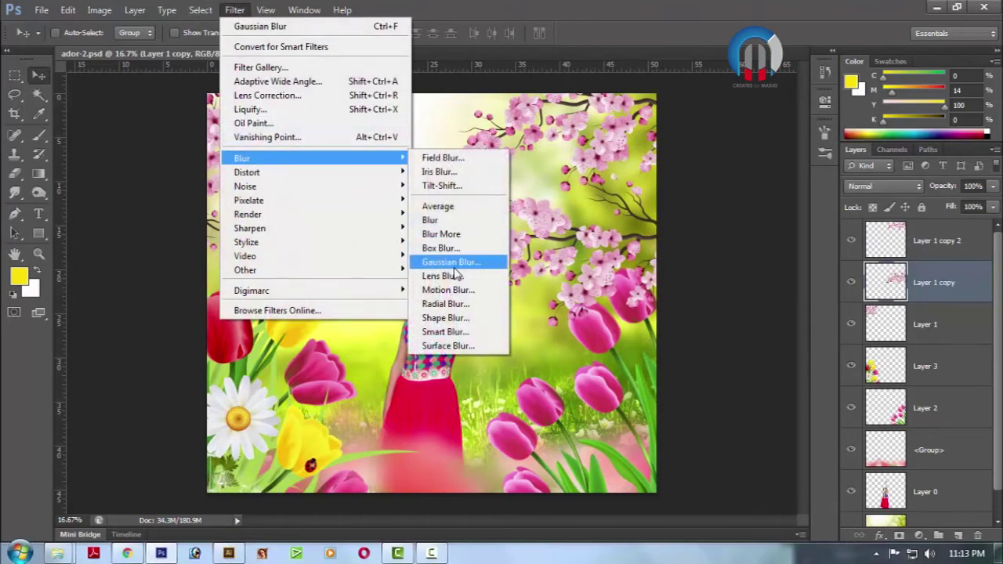
left_click(451, 262)
mouse_move(698, 353)
left_mouse_down()
mouse_move(681, 357)
mouse_move(693, 357)
left_mouse_up()
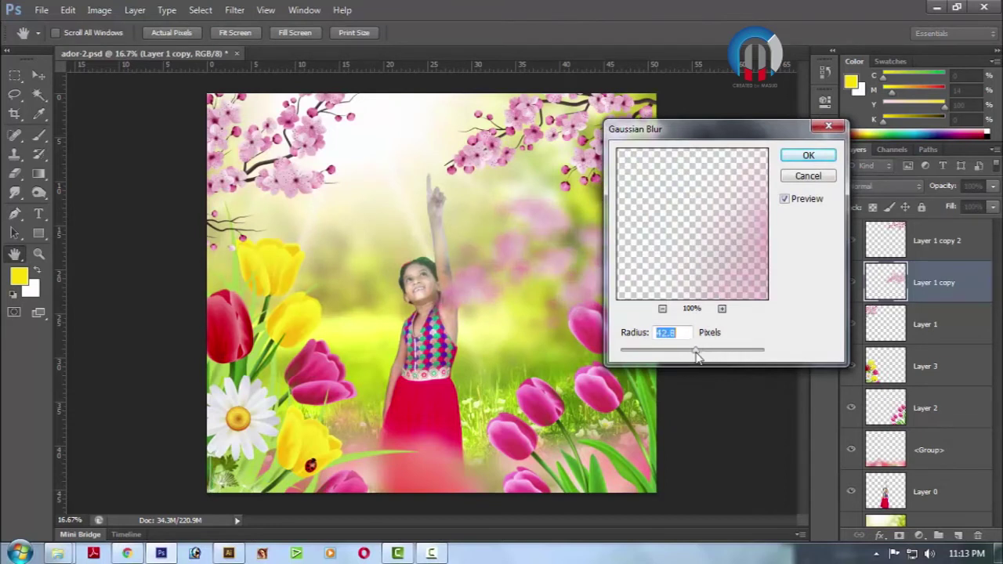
left_click(808, 155)
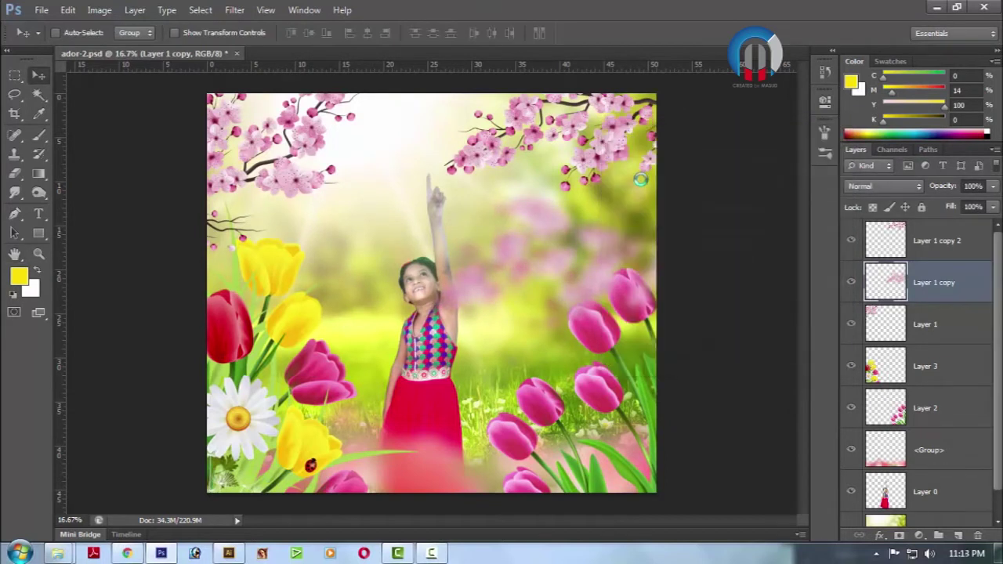
left_click_drag(641, 180, 635, 167)
mouse_move(694, 242)
left_mouse_down()
mouse_move(703, 157)
mouse_move(708, 236)
mouse_move(729, 239)
left_mouse_up()
key("ctrl+t")
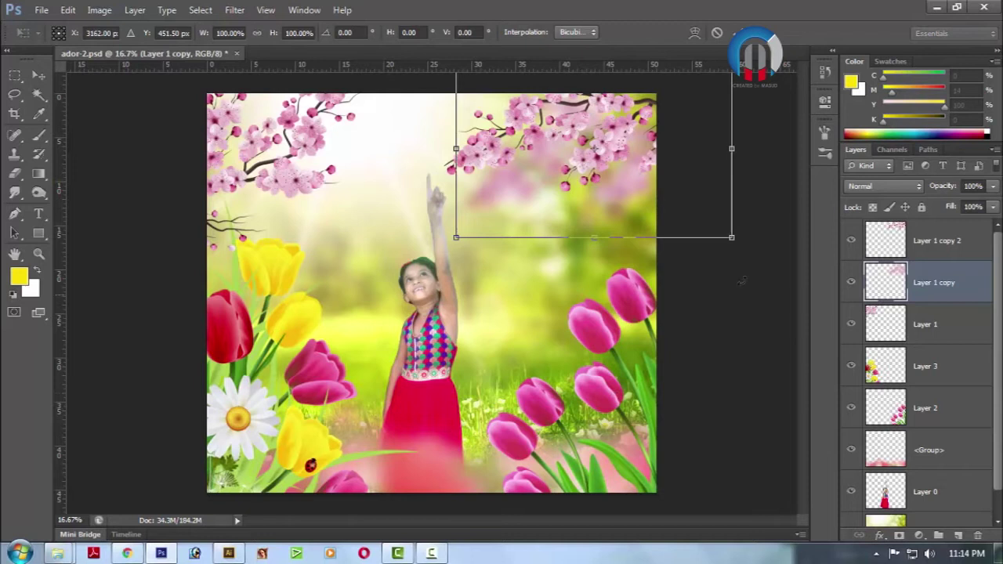
Tilt the blurred blossoms to about -24° near the top-right branch
left_click_drag(737, 295, 775, 196)
mouse_move(552, 219)
left_mouse_down()
mouse_move(546, 197)
mouse_move(568, 209)
mouse_move(580, 180)
left_mouse_up()
mouse_move(799, 221)
left_mouse_down()
mouse_move(654, 202)
mouse_move(614, 208)
left_mouse_up()
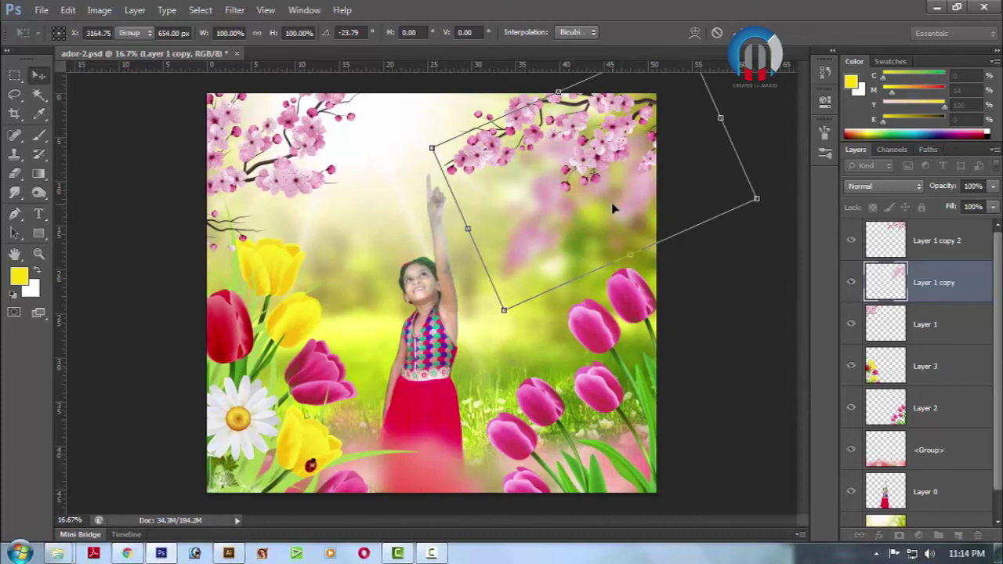
key("Return")
Duplicate the blurred blossoms, rotate the copy to about 177.6°, and place it top-left
left_click_drag(557, 233, 373, 271)
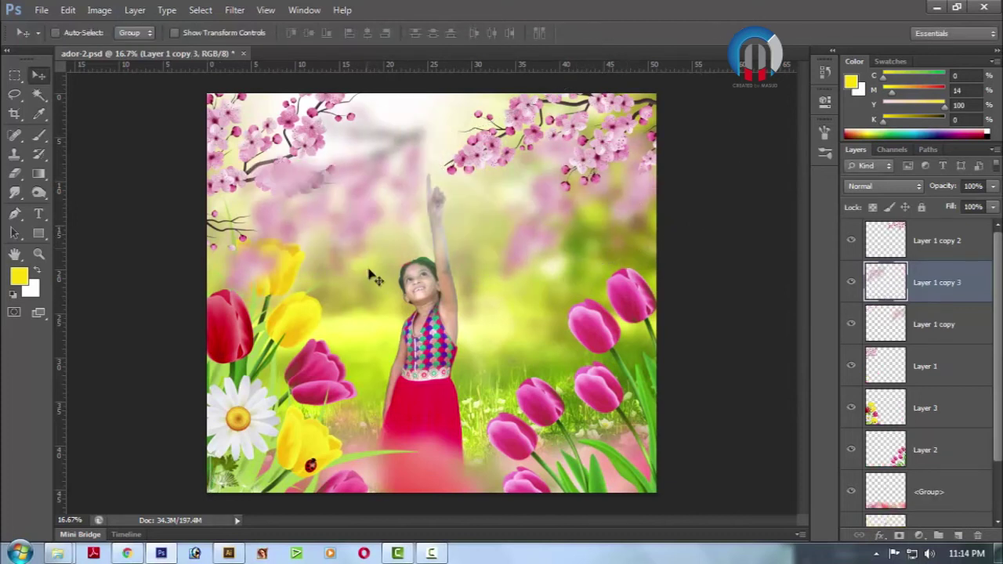
left_click_drag(929, 311, 929, 385)
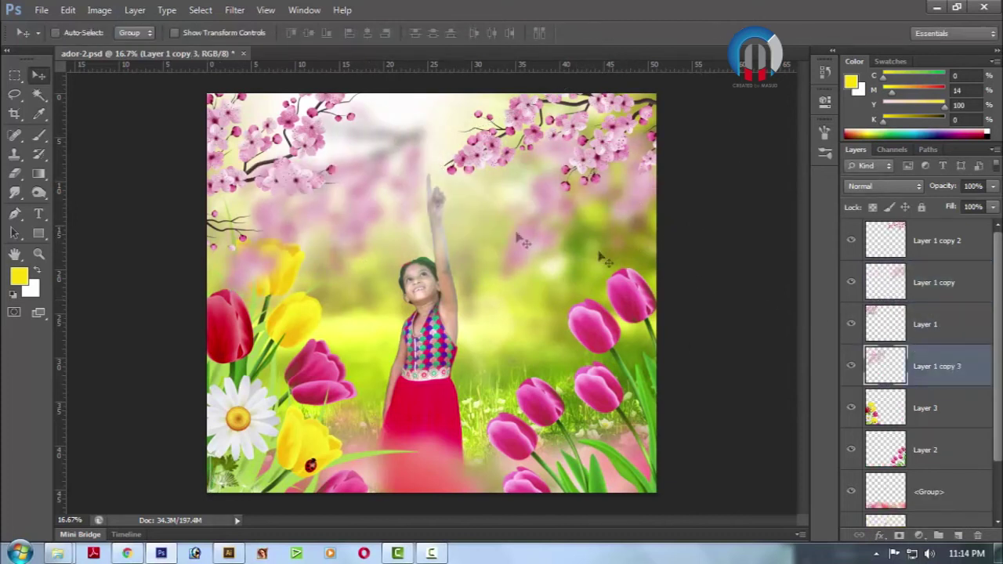
key("ctrl+t")
left_click_drag(291, 399, 123, 162)
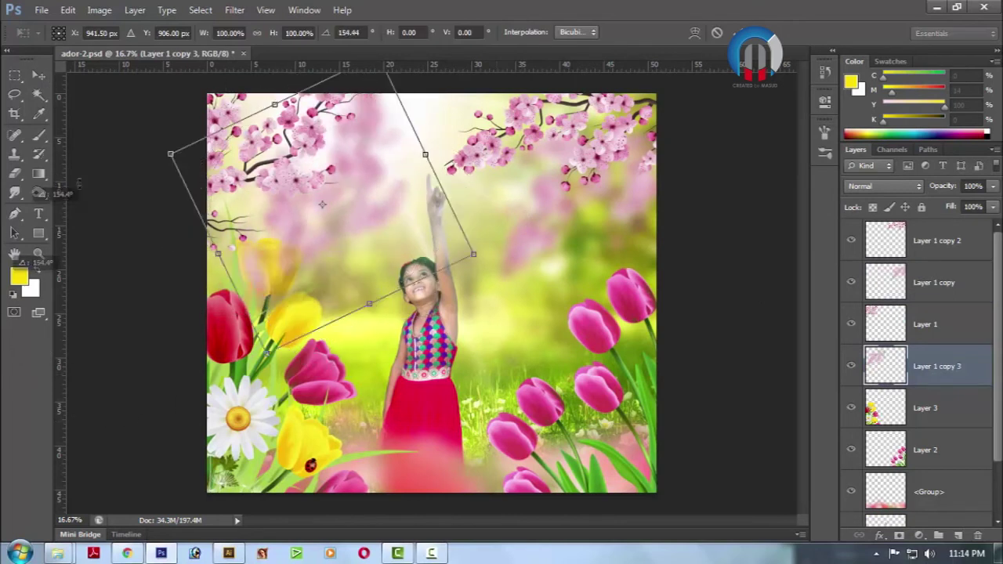
mouse_move(306, 255)
left_mouse_down()
mouse_move(235, 224)
mouse_move(289, 436)
left_mouse_up()
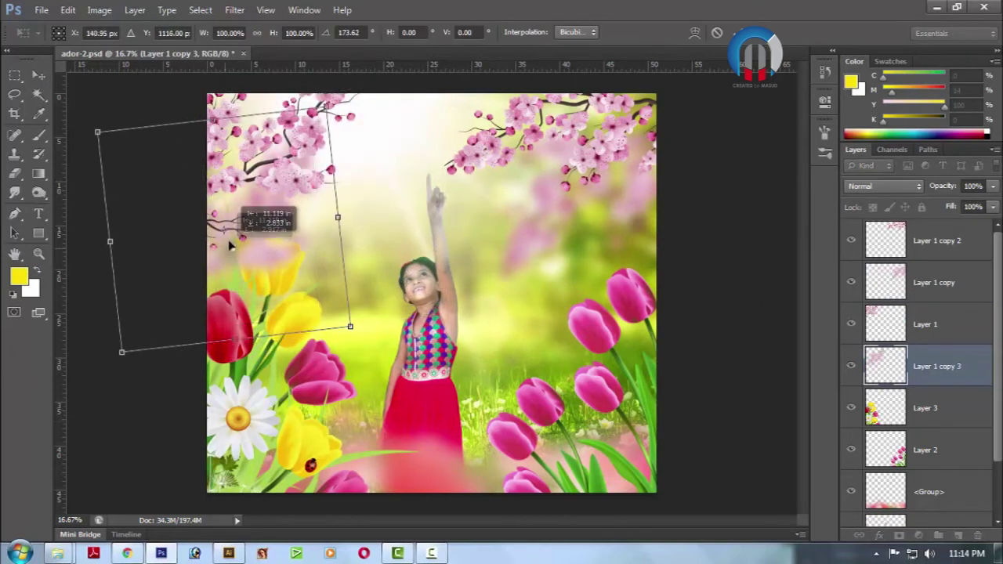
left_click_drag(309, 259, 314, 197)
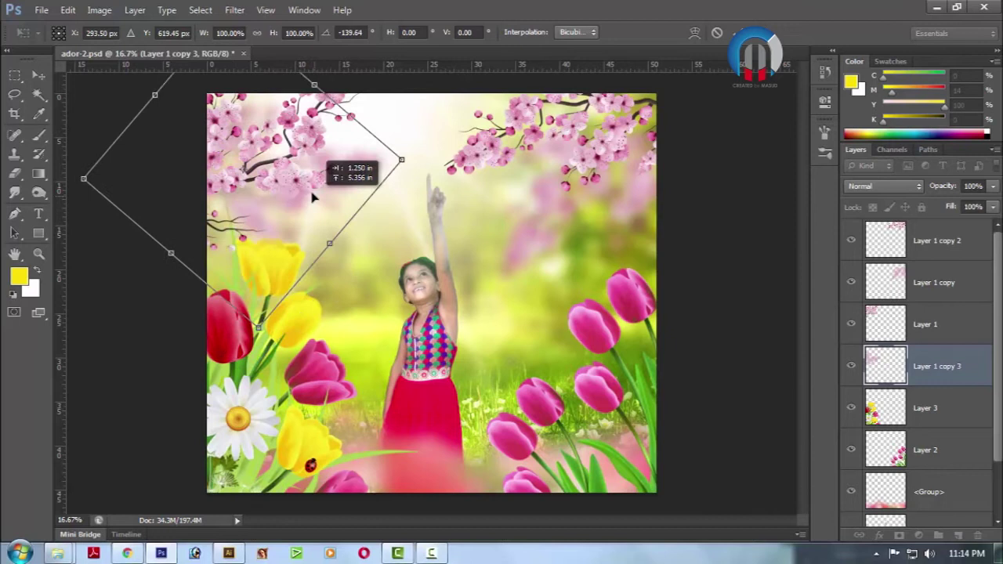
left_click_drag(476, 318, 506, 187)
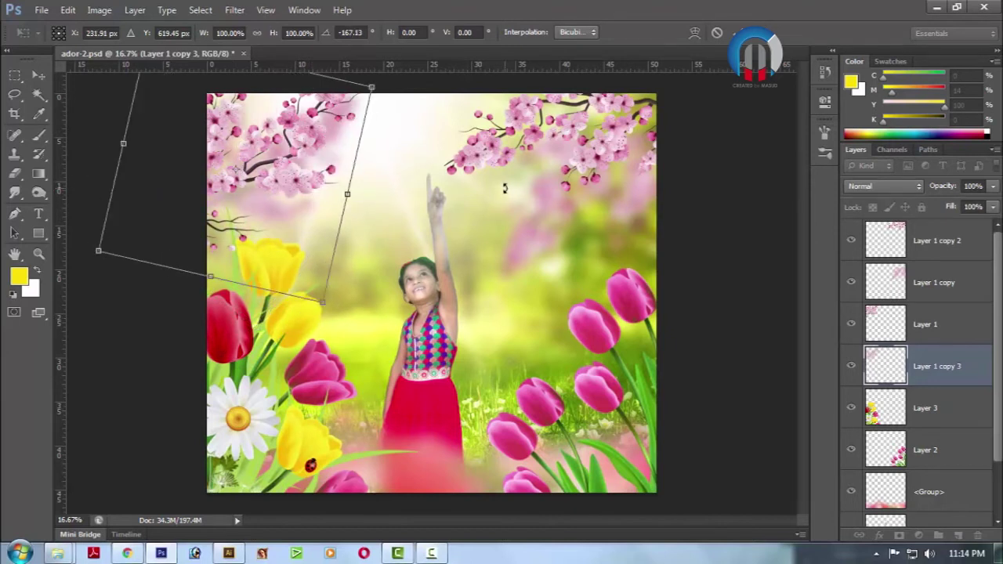
left_click_drag(286, 217, 305, 222)
left_click_drag(459, 188, 460, 235)
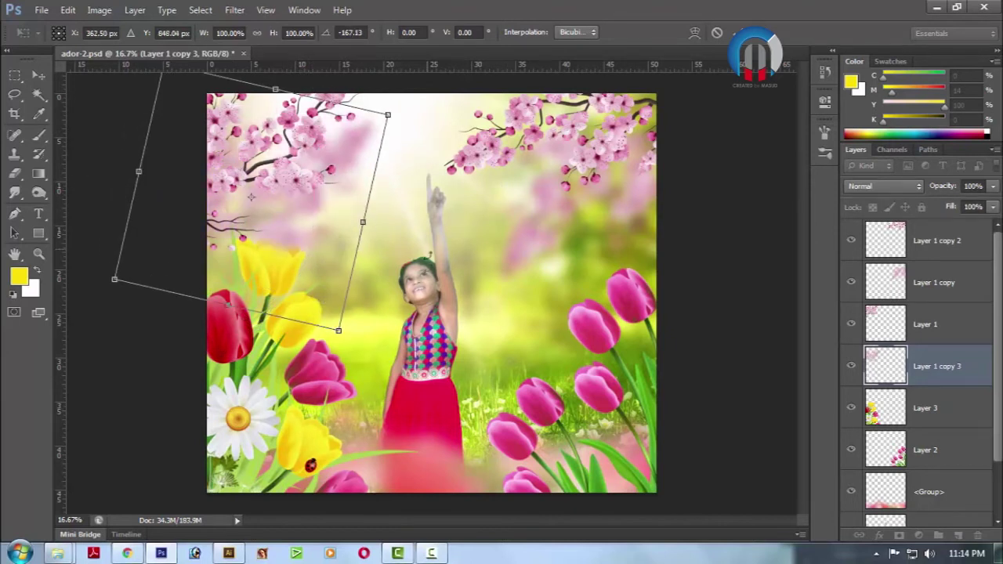
left_click_drag(278, 233, 260, 257)
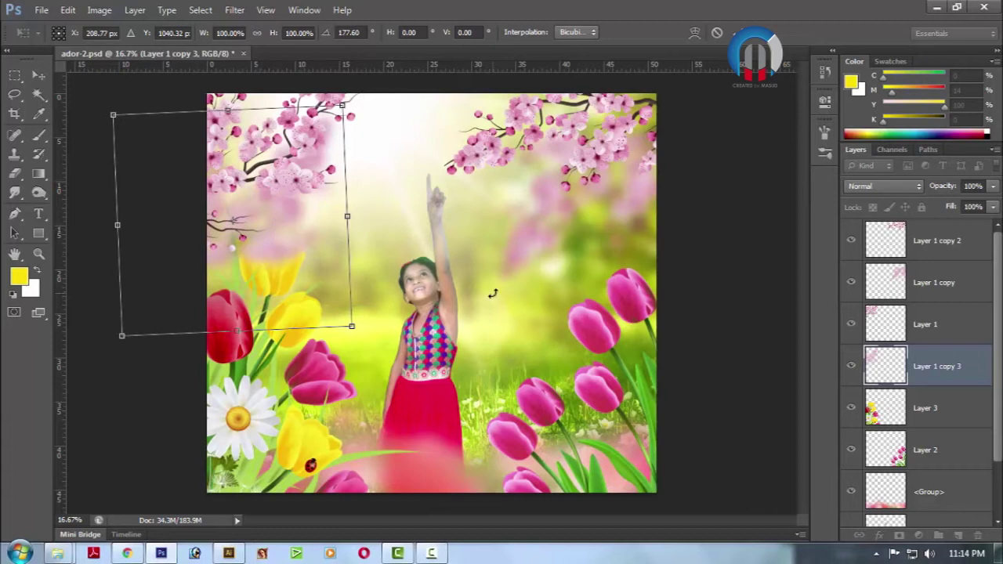
key("Return")
Move the blurred copy beneath Layer 3, restore the panels, and lengthen the Layers list
left_click_drag(938, 366, 937, 427)
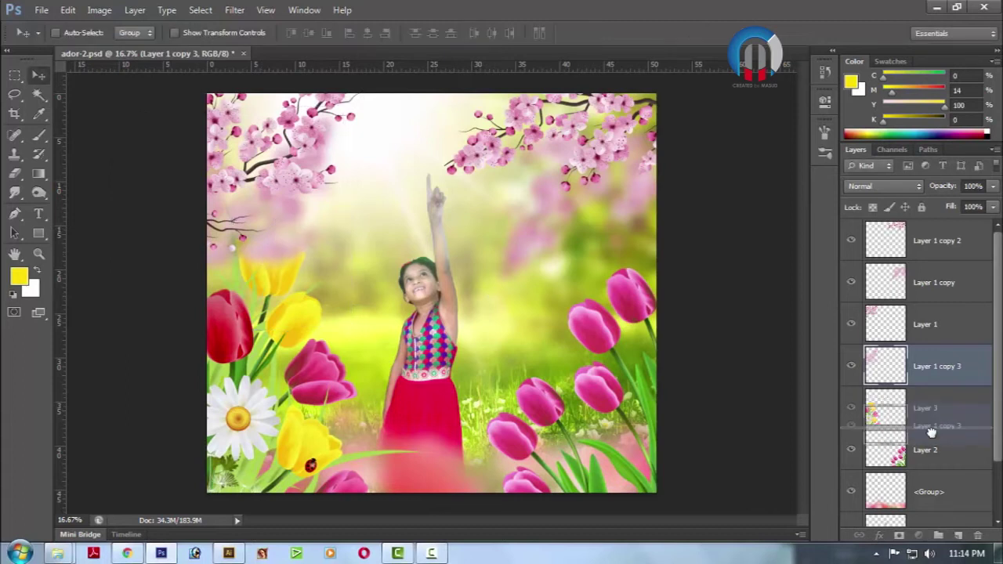
left_click_drag(905, 52, 900, 32)
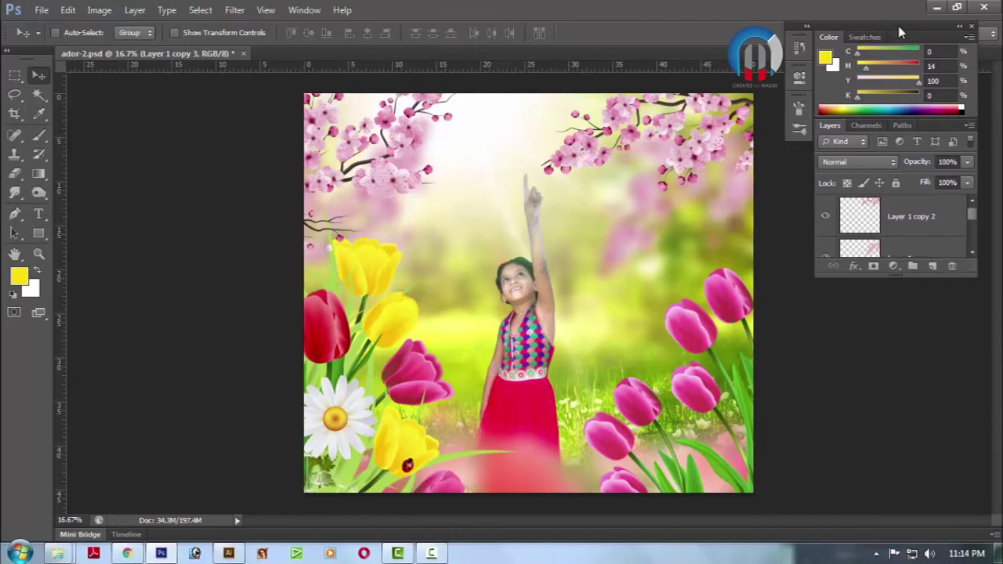
left_click_drag(900, 32, 918, 55)
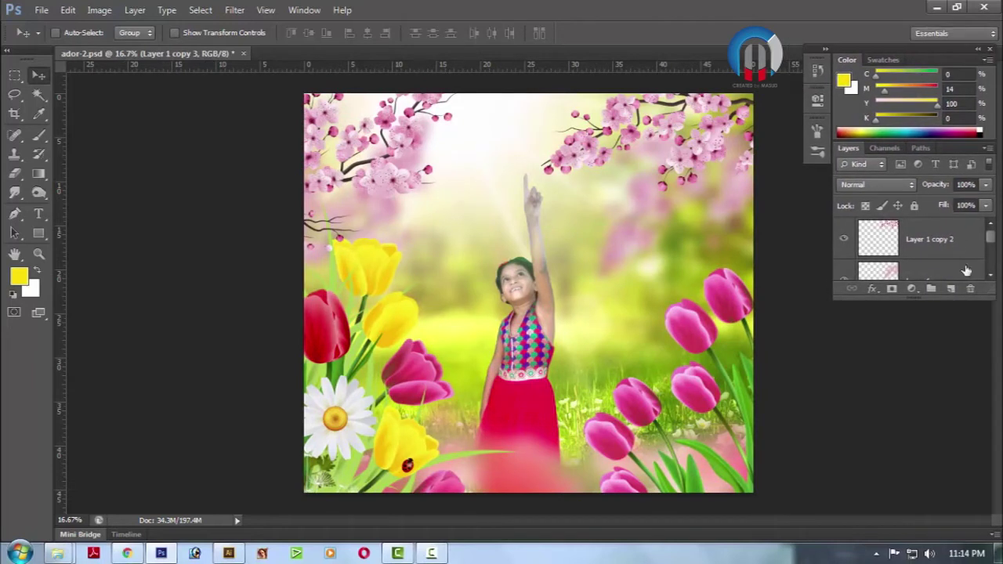
left_click_drag(990, 296, 996, 537)
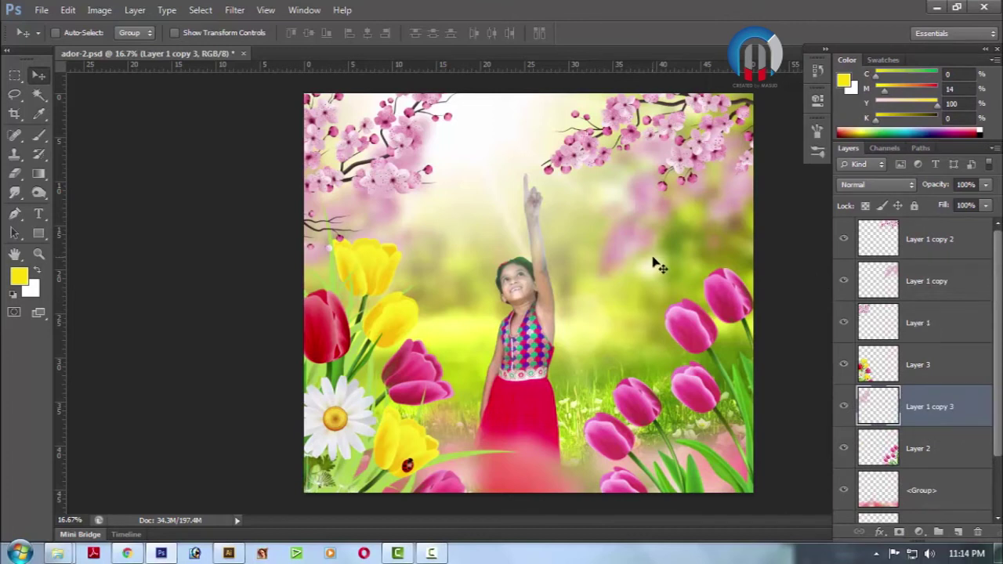
left_click(480, 439, "ctrl")
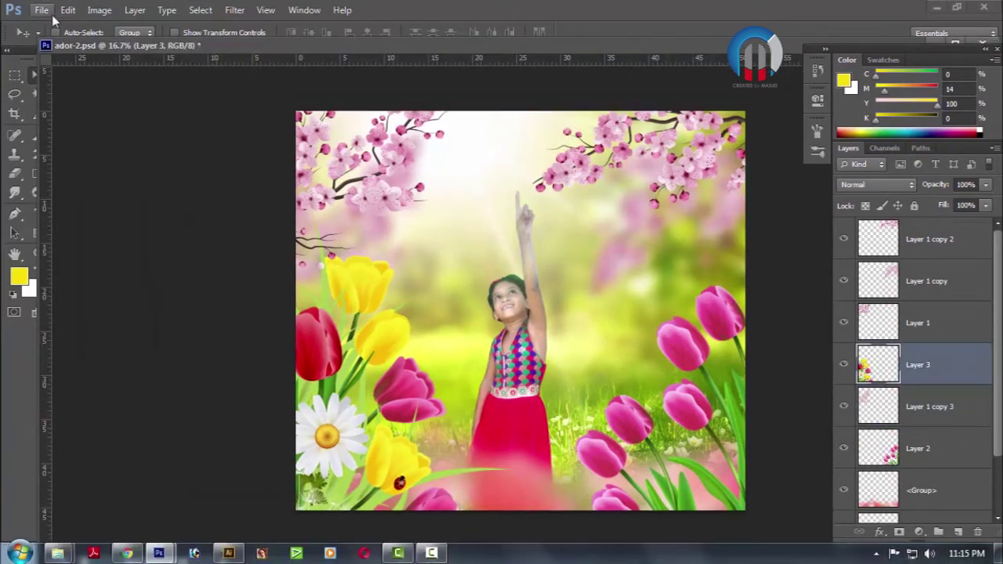
left_click(41, 10)
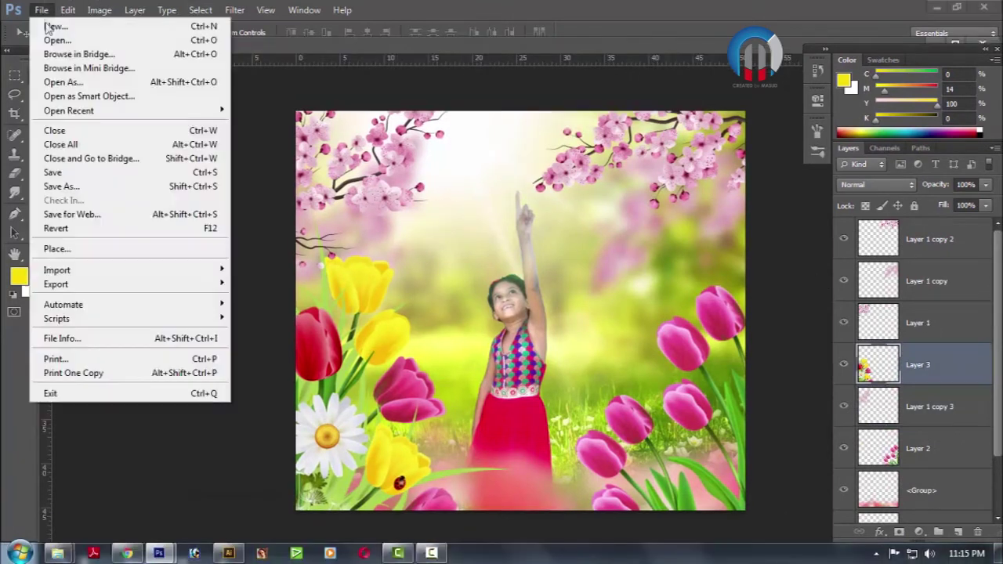
Open 2654160.psd and drag its autumn-leaves layer into ador-2 toward the girl
left_click(45, 38)
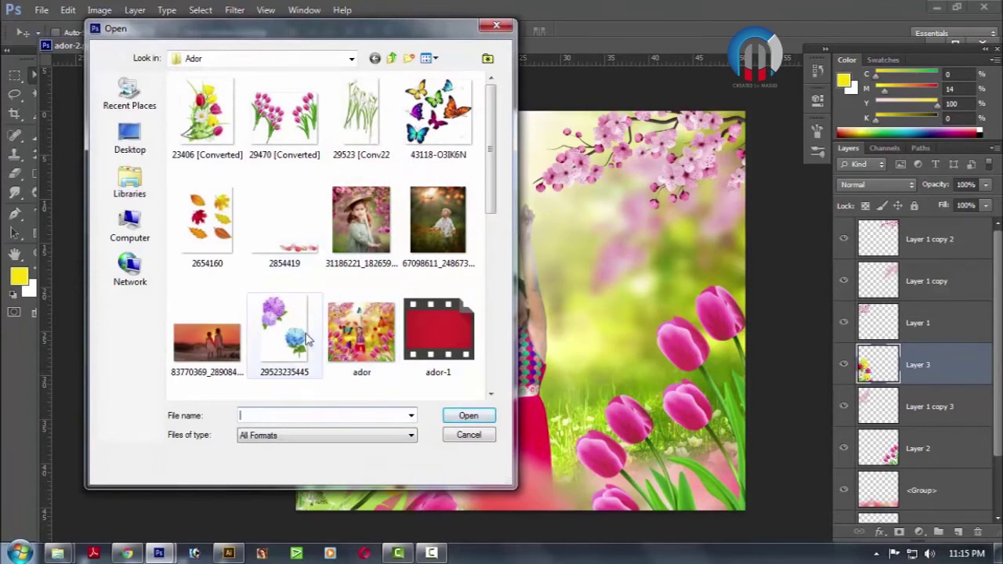
left_click(198, 224)
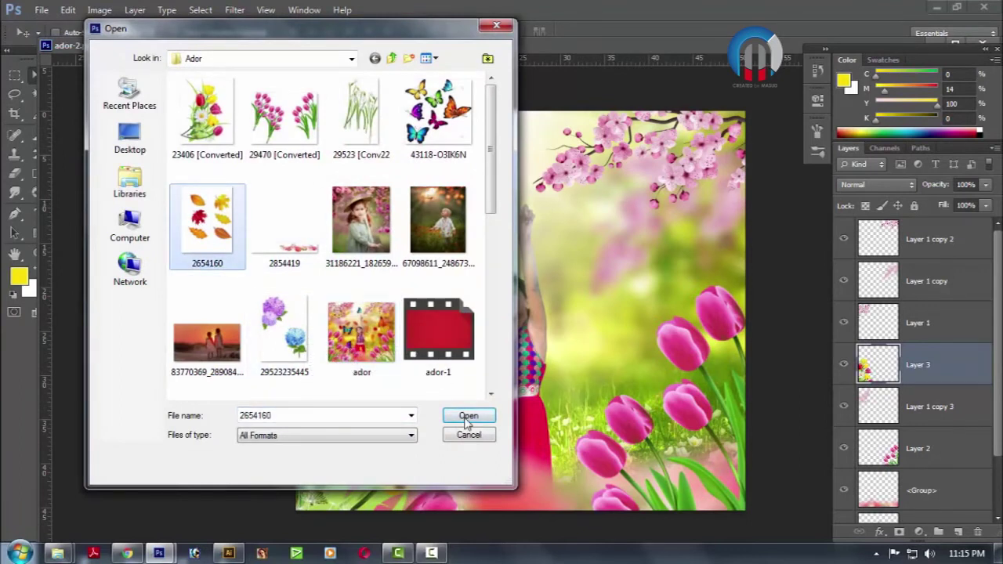
left_click(469, 415)
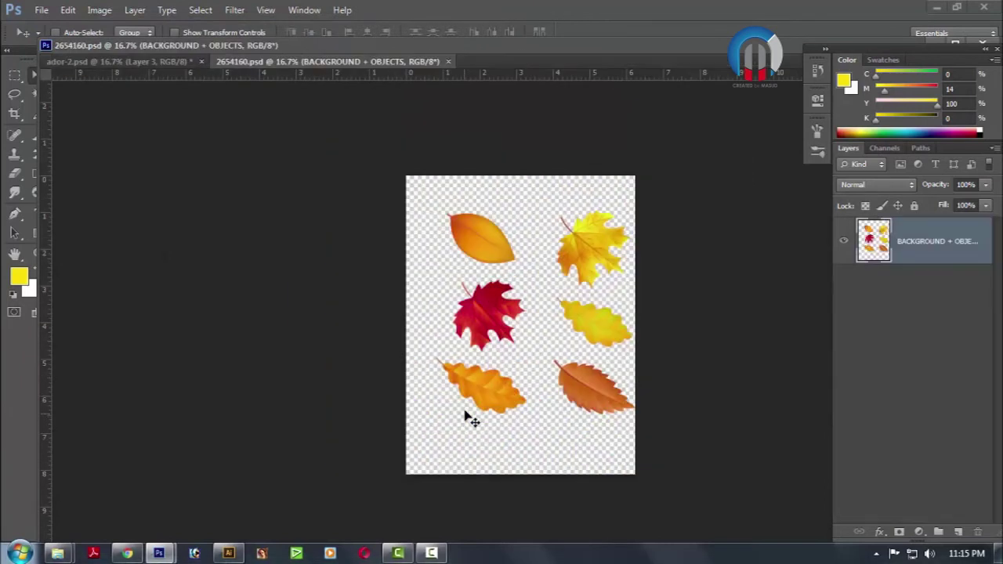
left_click_drag(374, 92, 410, 273)
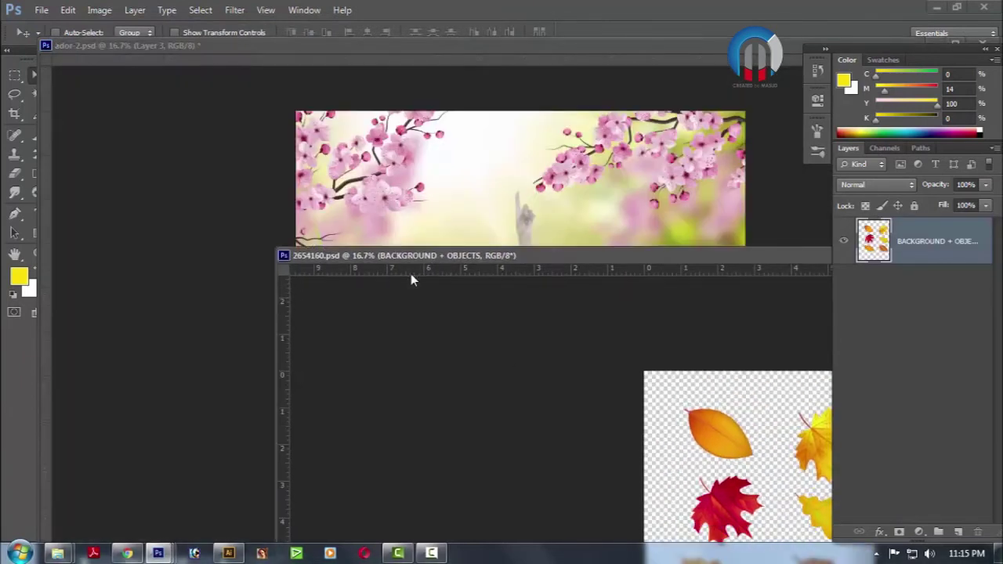
left_click_drag(688, 462, 536, 200)
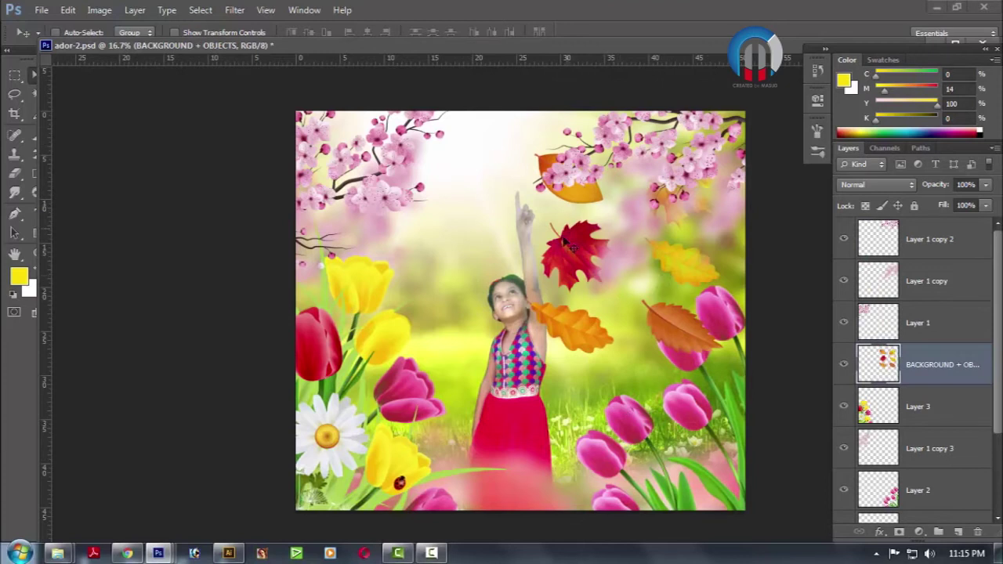
left_click_drag(568, 245, 439, 260)
key("ctrl+t")
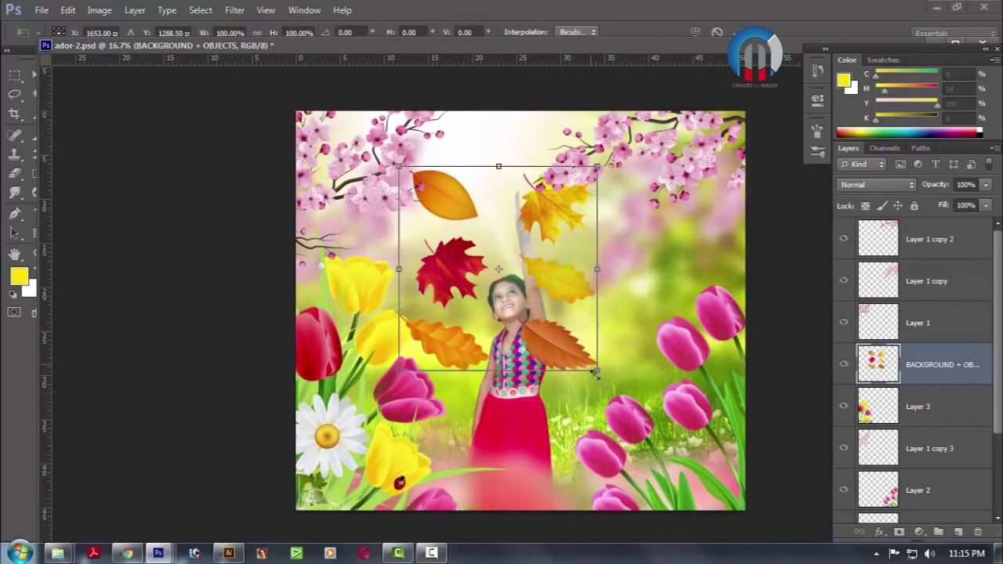
Shrink the pasted leaves to about half size and place them beside the girl
left_click_drag(594, 369, 550, 322)
left_click_drag(489, 246, 448, 227)
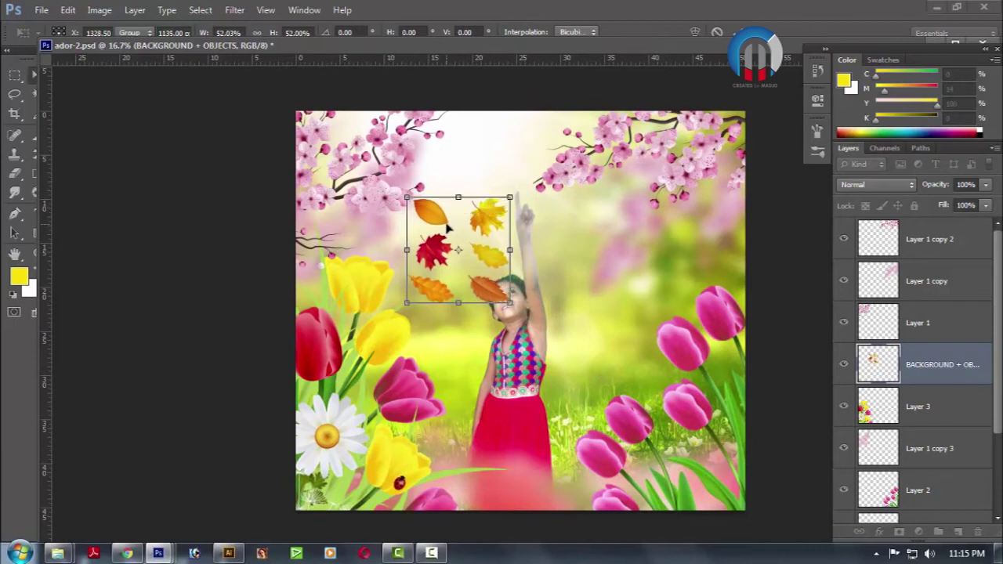
key("Return")
Move single leaves: orange onto her shoulder, yellow above her hand, orange onto the yellow tulip
key("l")
key("ctrl+t")
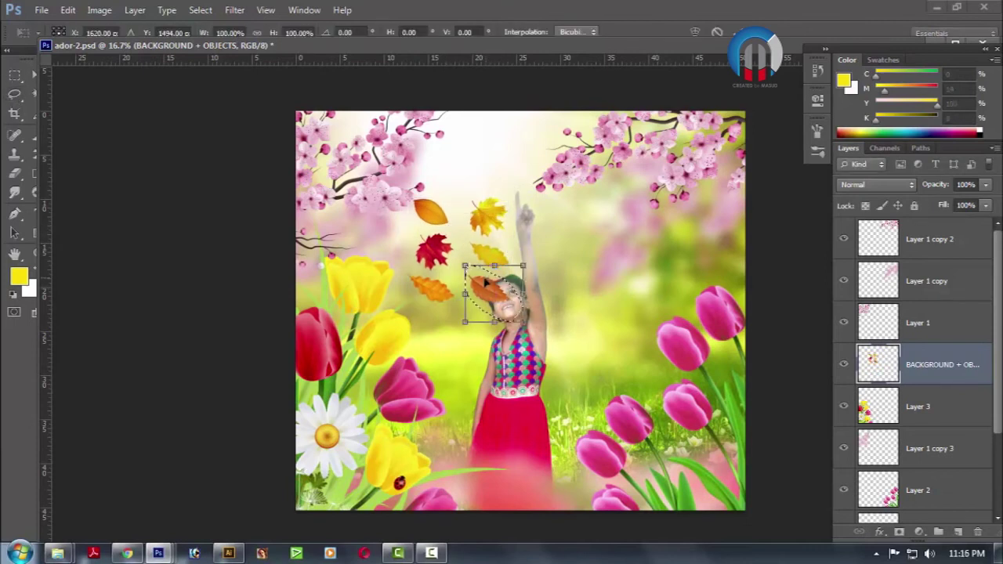
left_click_drag(511, 305, 564, 341)
key("Return")
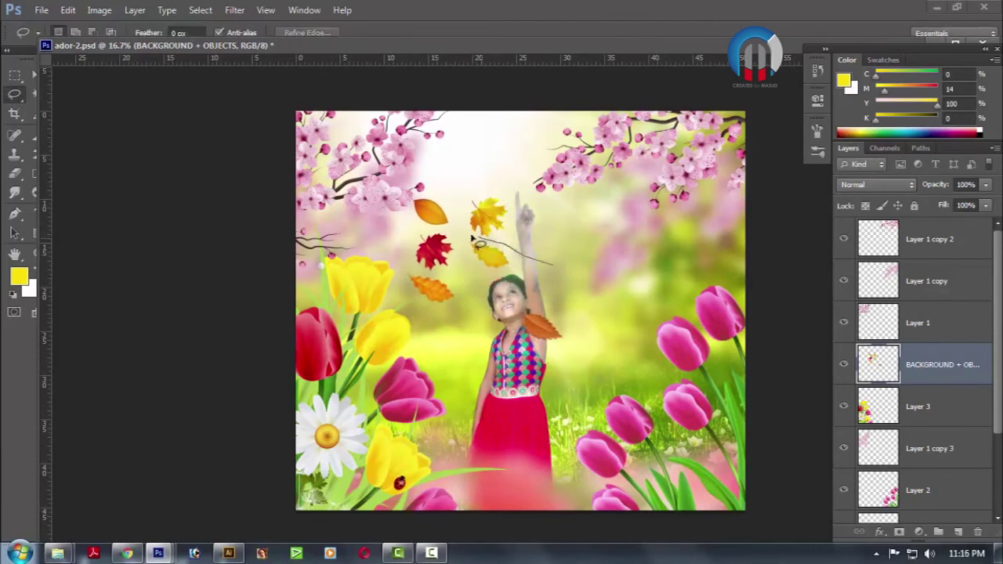
key("ctrl+t")
left_click_drag(516, 263, 571, 223)
key("Return")
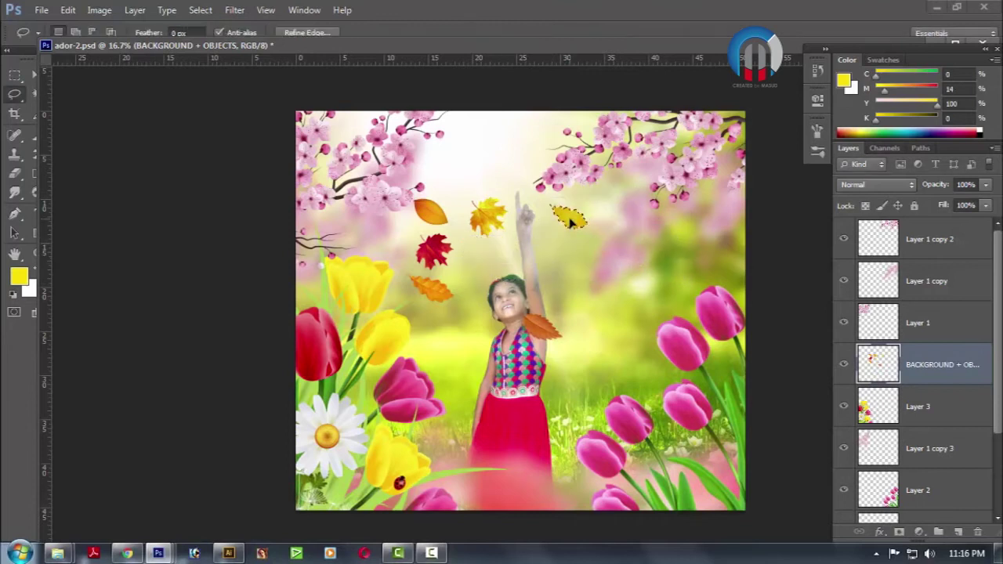
key("ctrl+t")
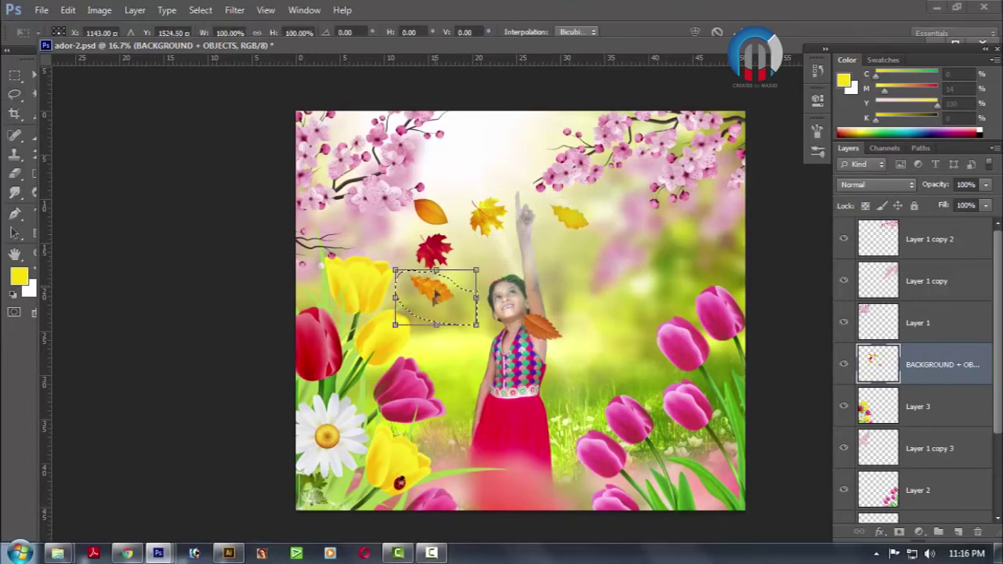
left_click_drag(451, 295, 427, 330)
key("Return")
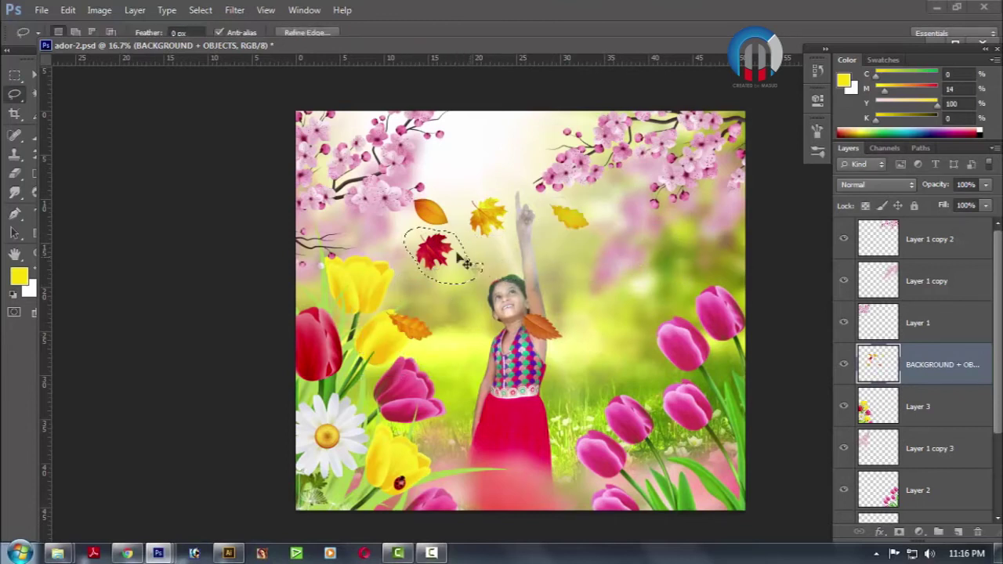
Lower the red leaf toward the girl's waist and move another orange leaf down
key("ctrl+t")
mouse_move(428, 227)
left_mouse_down()
mouse_move(464, 312)
mouse_move(456, 294)
mouse_move(462, 393)
left_mouse_up()
key("Return")
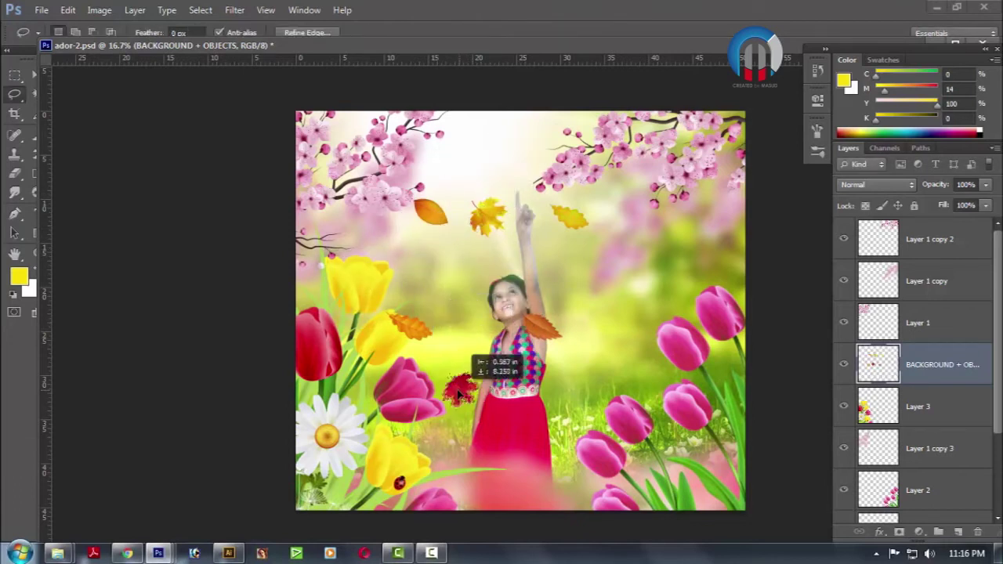
mouse_move(439, 250)
left_mouse_down()
mouse_move(448, 224)
mouse_move(453, 278)
left_mouse_up()
key("ctrl+t")
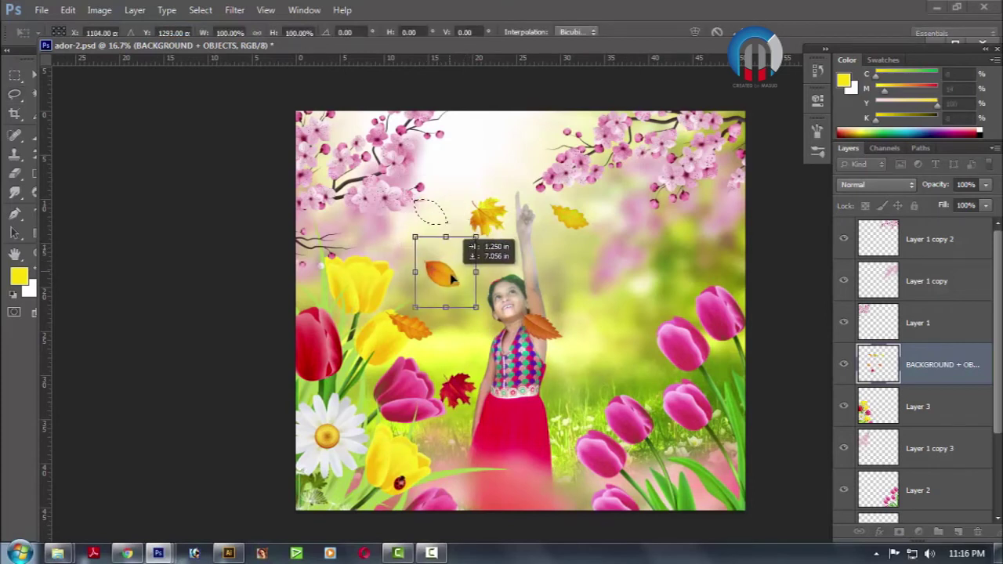
key("Return")
left_click(31, 75)
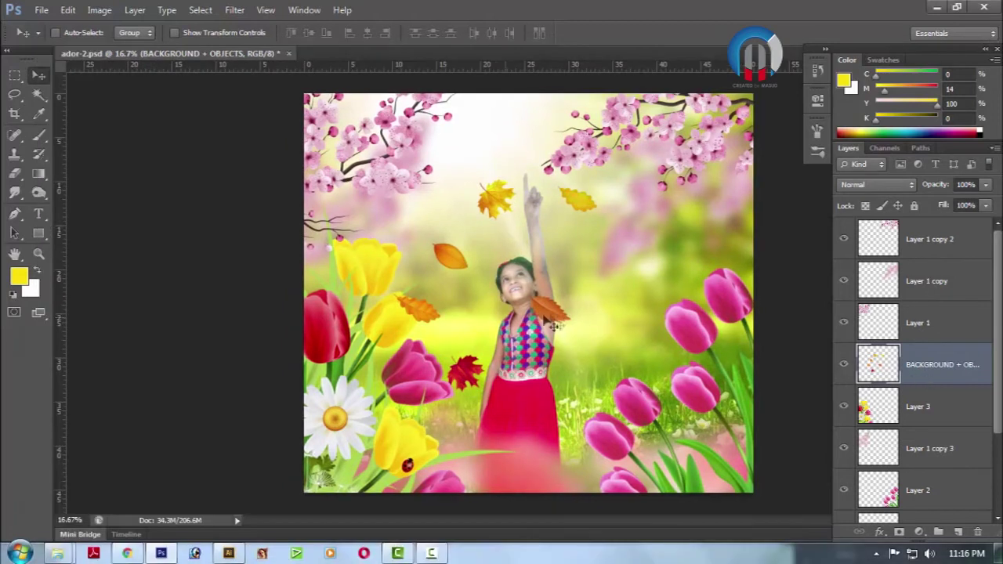
Make a trial offset copy of the leaves layer, then delete it
left_click_drag(542, 299, 692, 336)
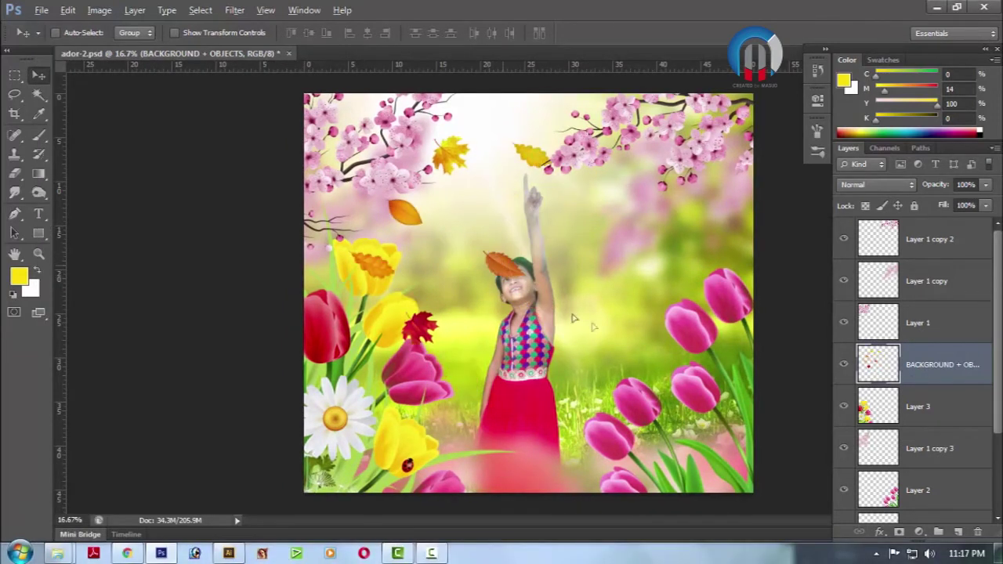
key("ctrl+t")
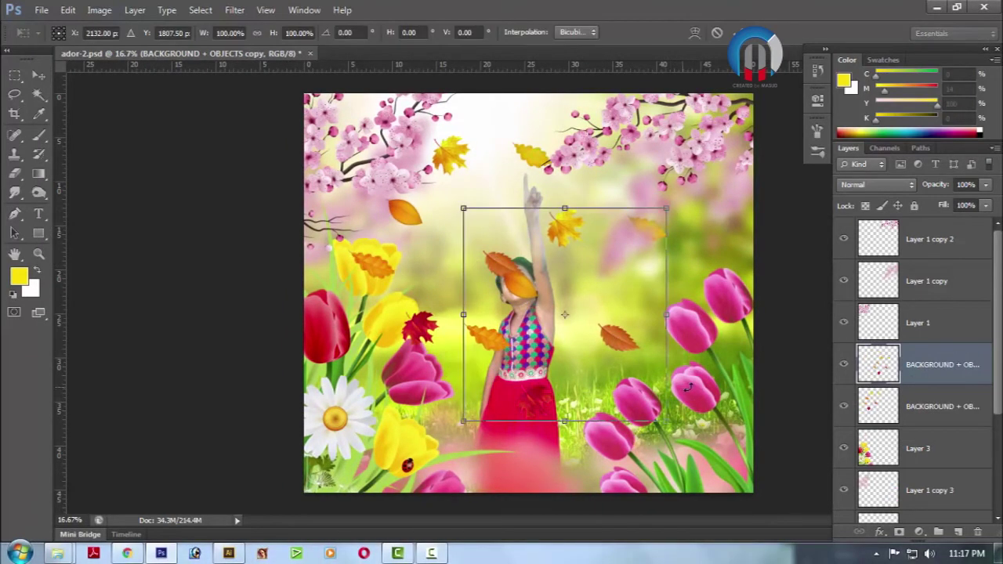
key("Return")
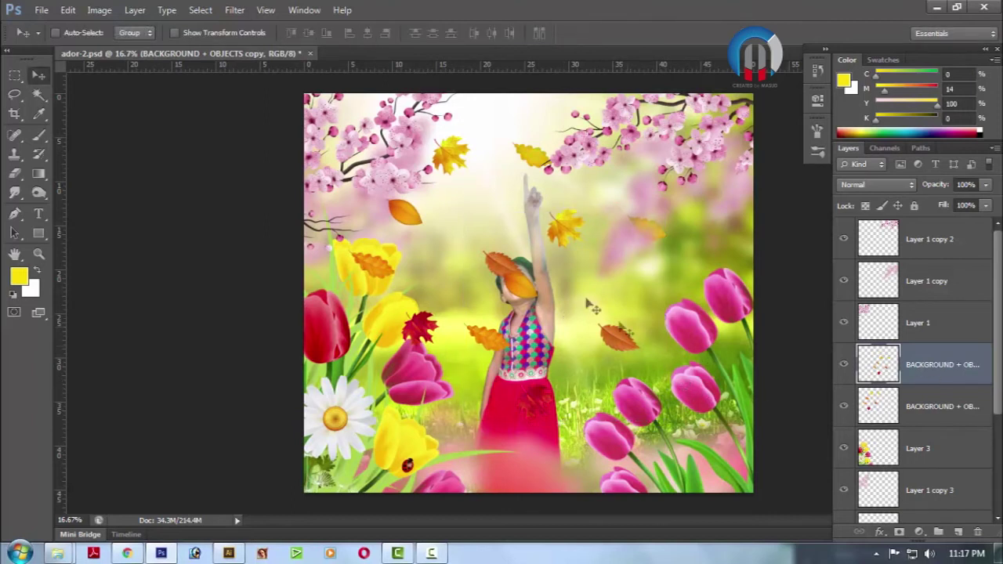
key("Delete")
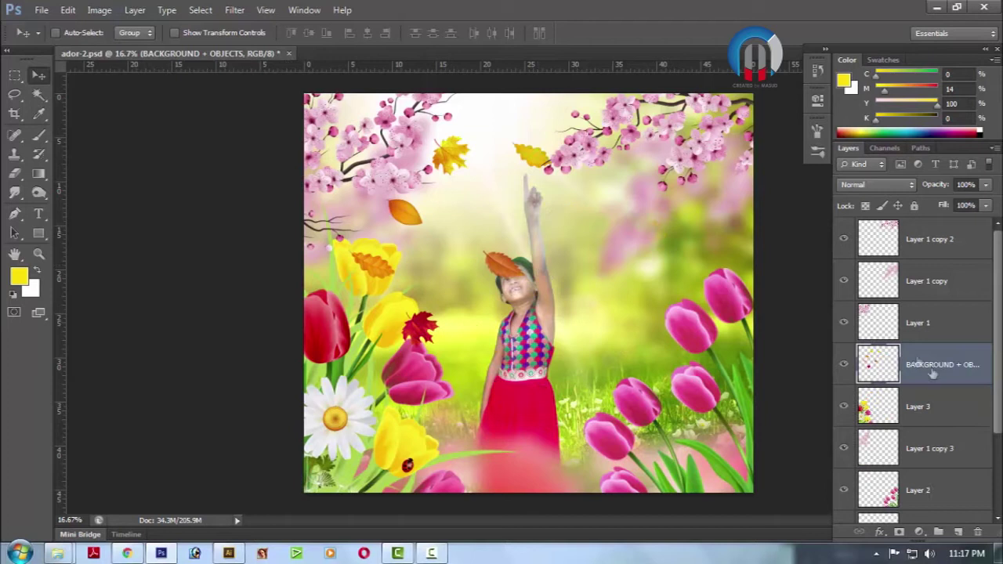
Duplicate the leaves layer, shift it down-right and rotate it to about -61°
left_click_drag(917, 361, 958, 532)
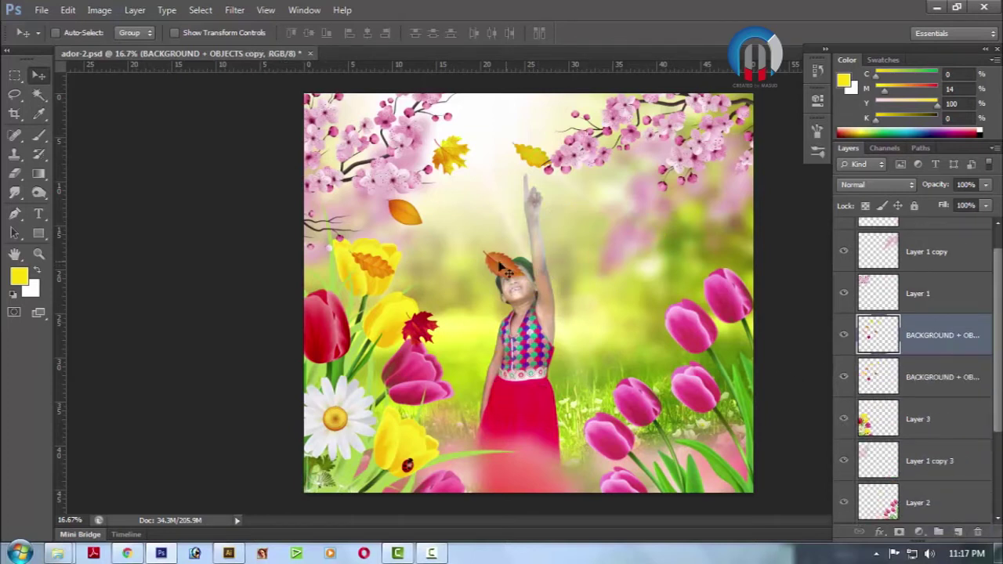
left_click_drag(519, 282, 661, 390)
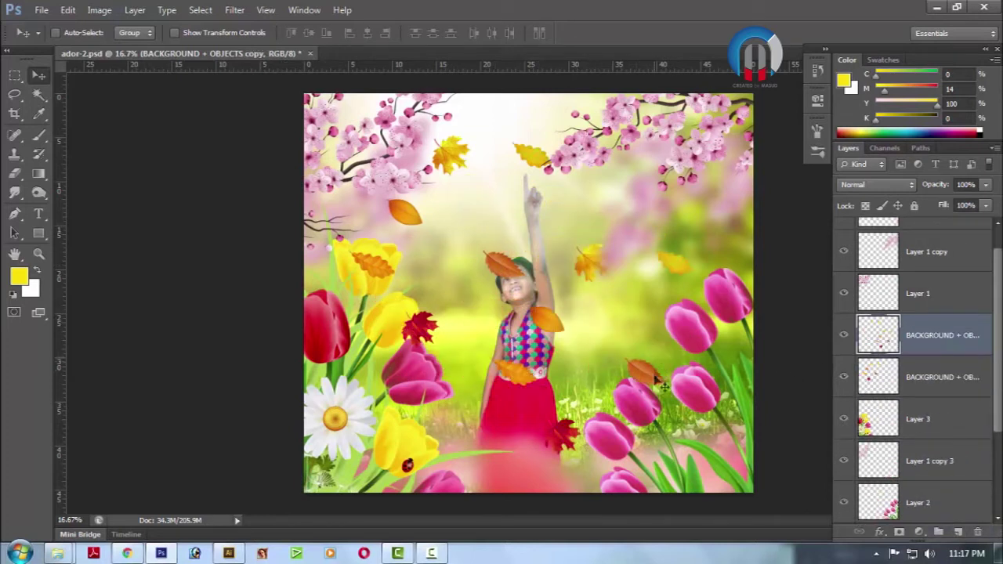
key("ctrl+t")
left_click_drag(446, 439, 455, 184)
left_click_drag(513, 286, 496, 330)
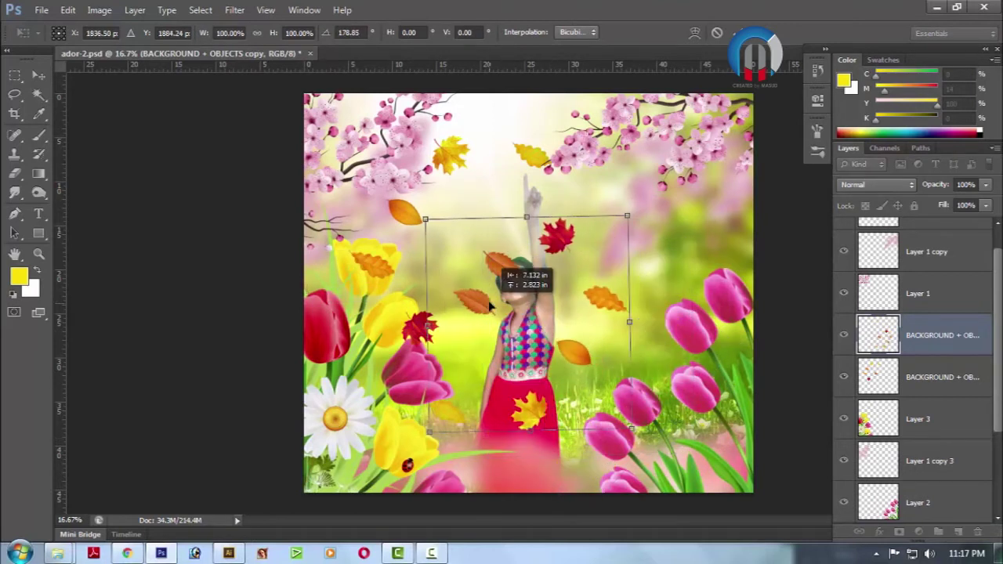
left_click_drag(659, 306, 560, 397)
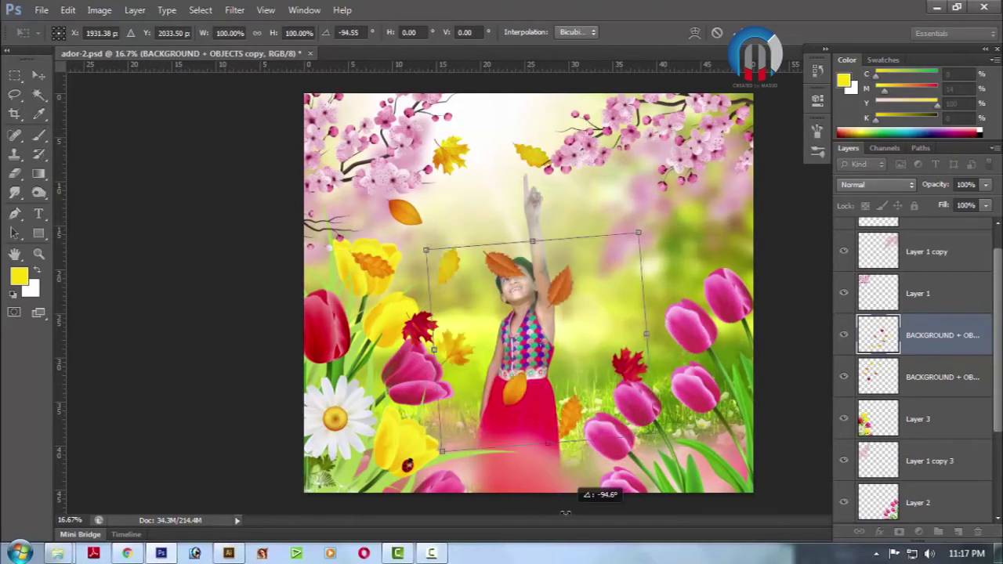
left_click_drag(560, 396, 515, 410)
mouse_move(532, 345)
left_mouse_down()
mouse_move(573, 365)
mouse_move(572, 353)
left_mouse_up()
key("Return")
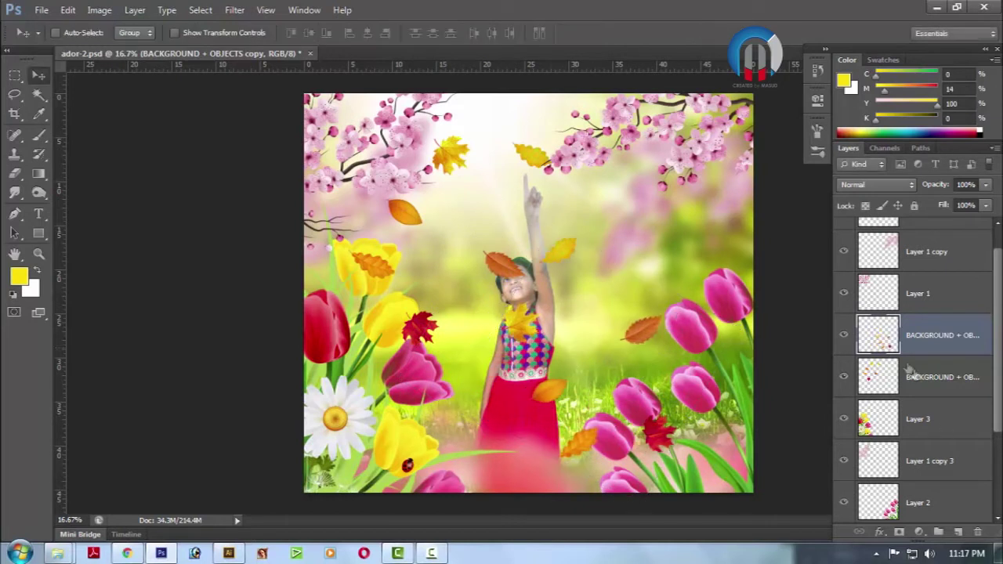
Merge the rotated copy into the leaves layer and rotate the merged leaves about -19°
left_click(923, 380, "shift")
key("ctrl+e")
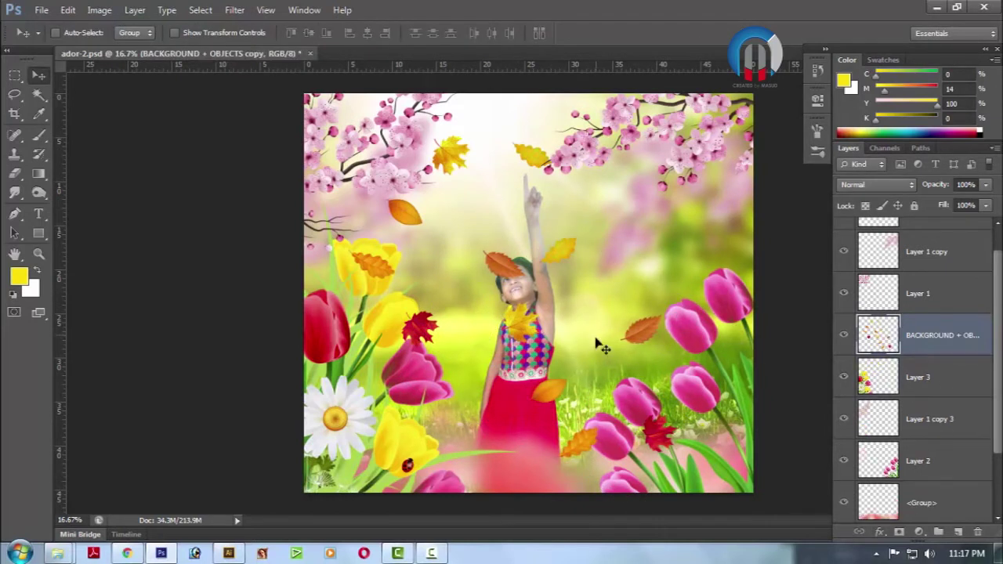
left_click_drag(488, 295, 429, 255)
key("ctrl+t")
mouse_move(773, 340)
left_mouse_down()
mouse_move(740, 383)
mouse_move(754, 340)
left_mouse_up()
left_click_drag(471, 274, 467, 289)
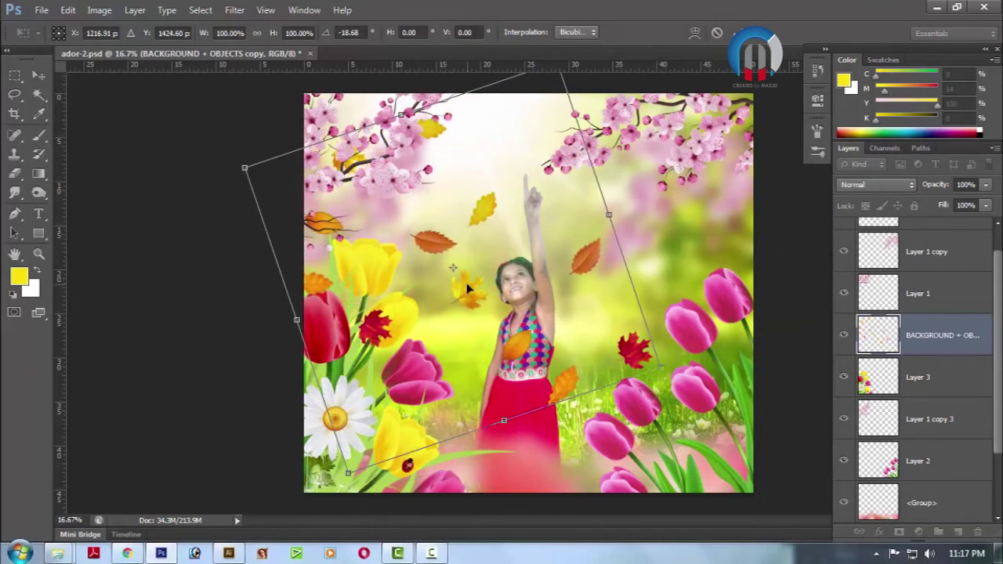
key("Return")
Scale the leaves down to about 79%, reposition them, and Alt-drag an offset copy
left_click_drag(505, 317, 566, 322)
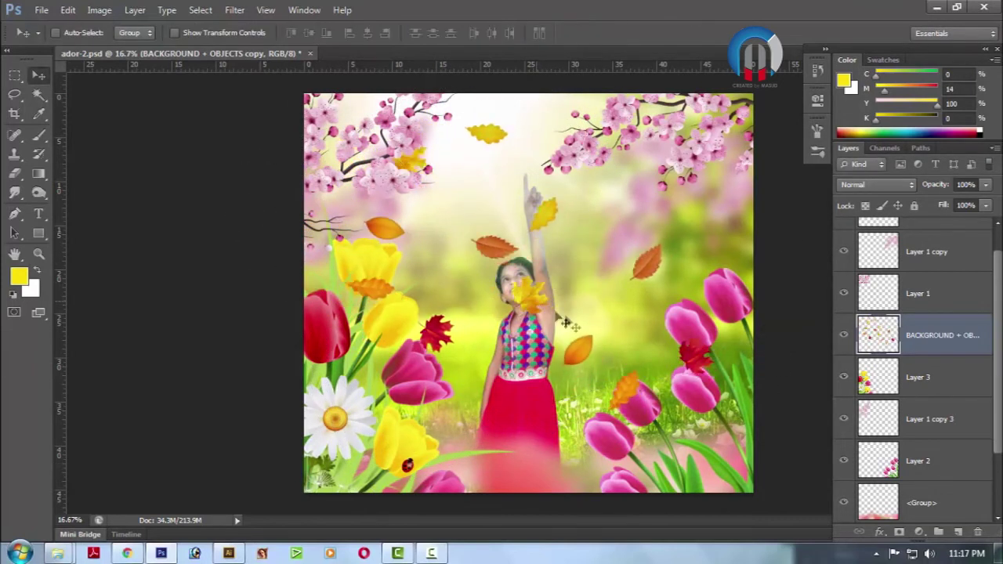
left_click_drag(603, 375, 584, 345)
key("ctrl+t")
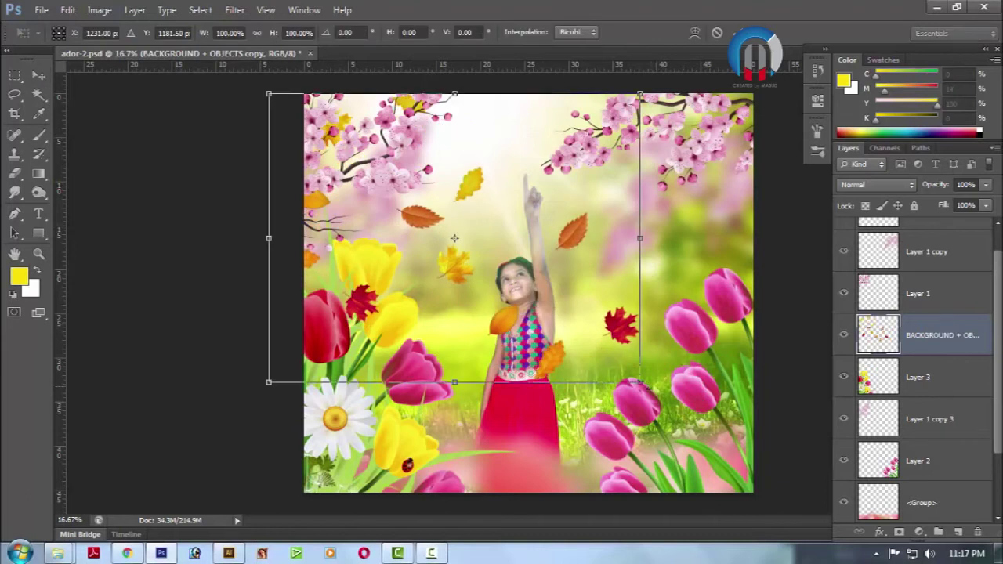
left_click_drag(679, 413, 600, 357)
key("Return")
mouse_move(431, 263)
left_mouse_down()
mouse_move(666, 341)
mouse_move(462, 205)
mouse_move(548, 258)
left_mouse_up()
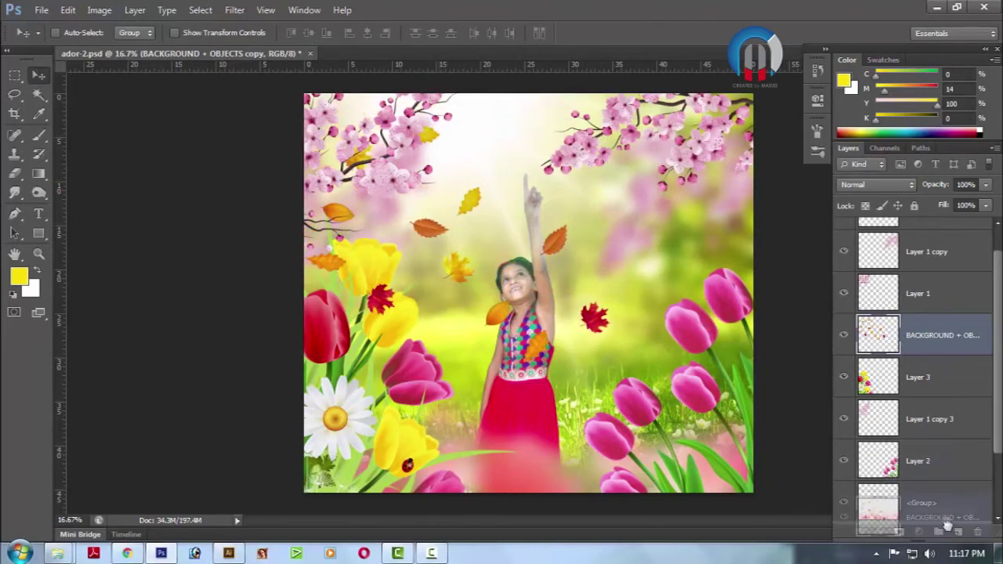
left_click_drag(671, 329, 634, 336)
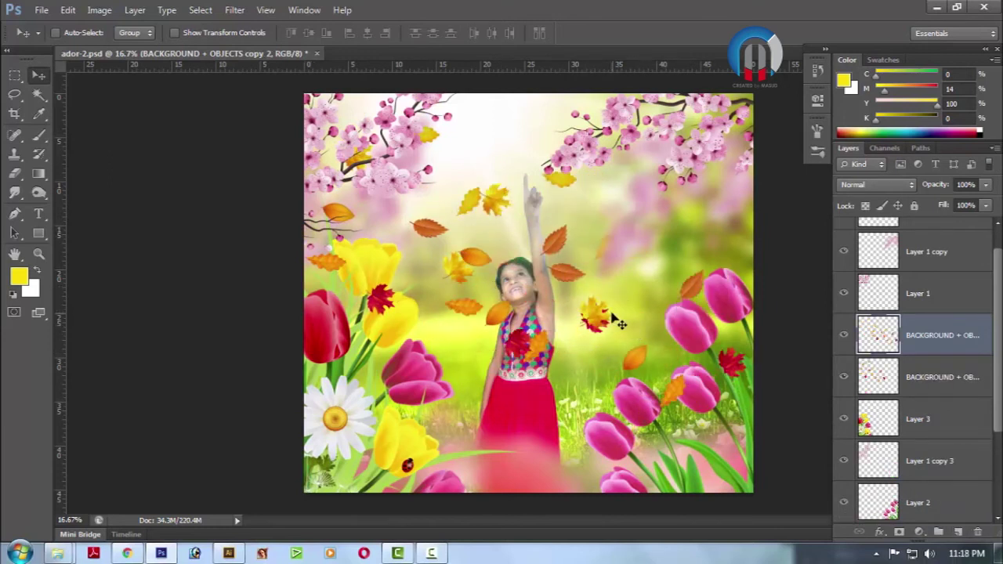
Rotate the new leaves copy to about 73° and merge it into the leaves layer
key("ctrl+t")
left_click_drag(395, 400, 680, 225)
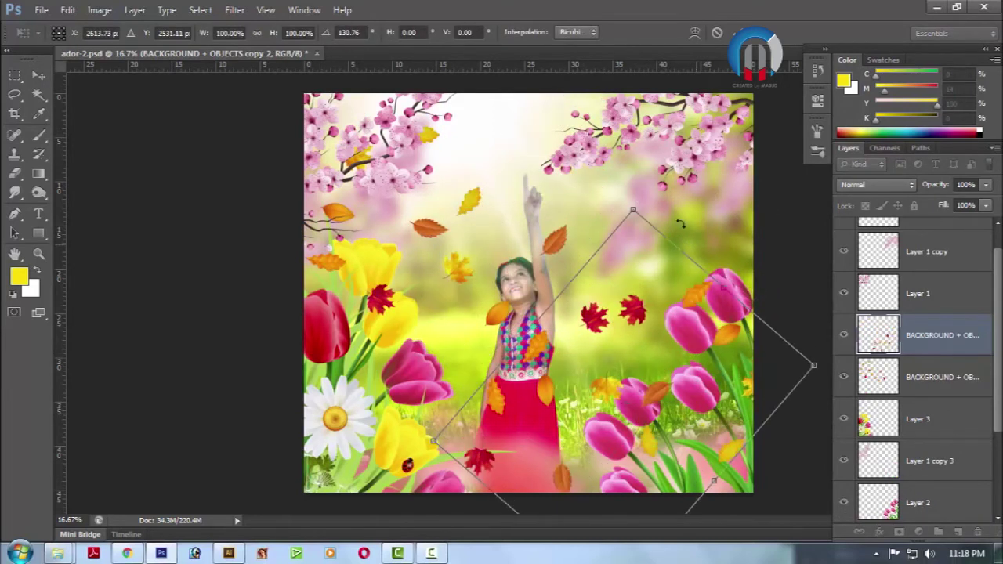
mouse_move(681, 224)
left_mouse_down()
mouse_move(604, 196)
mouse_move(575, 288)
mouse_move(604, 237)
left_mouse_up()
key("Return")
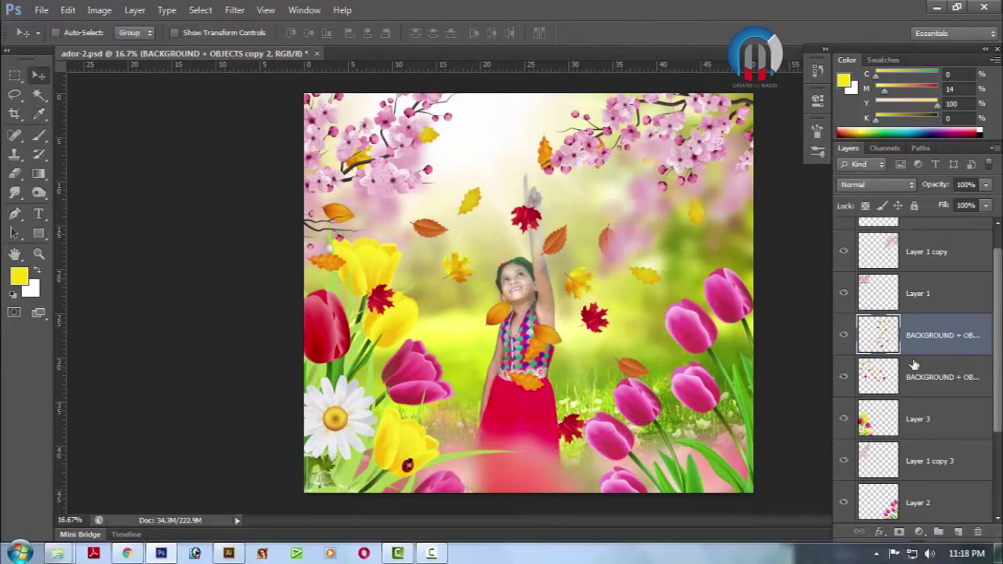
key("ctrl+r")
key("ctrl+e")
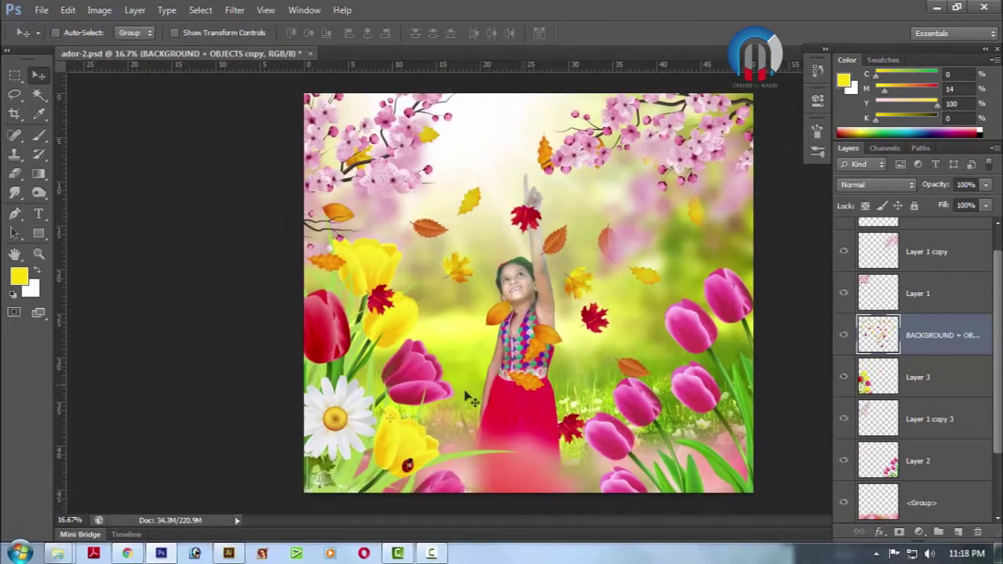
Stretch the leaves layer to about 129% width and duplicate it as copy 2
key("ctrl+minus")
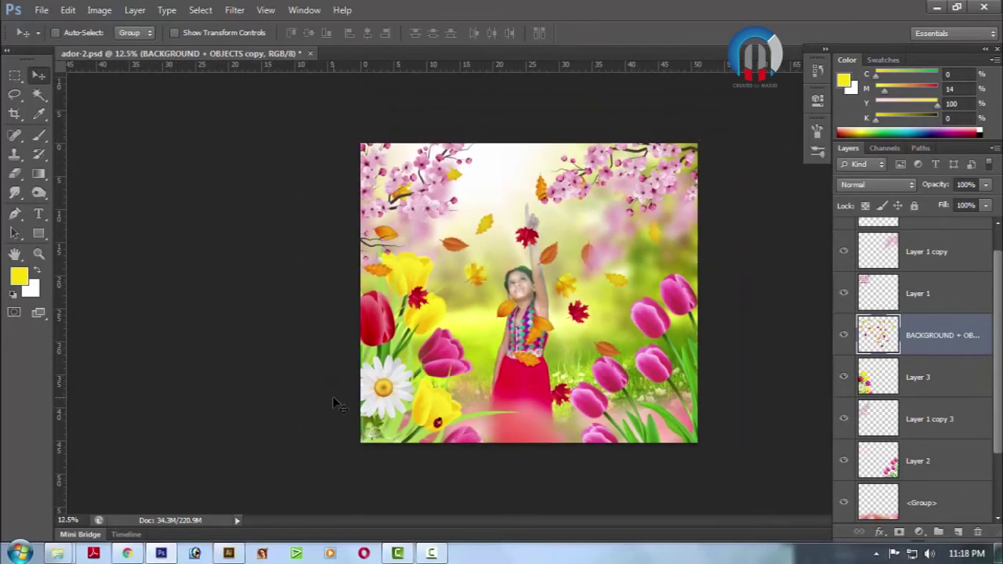
key("ctrl+t")
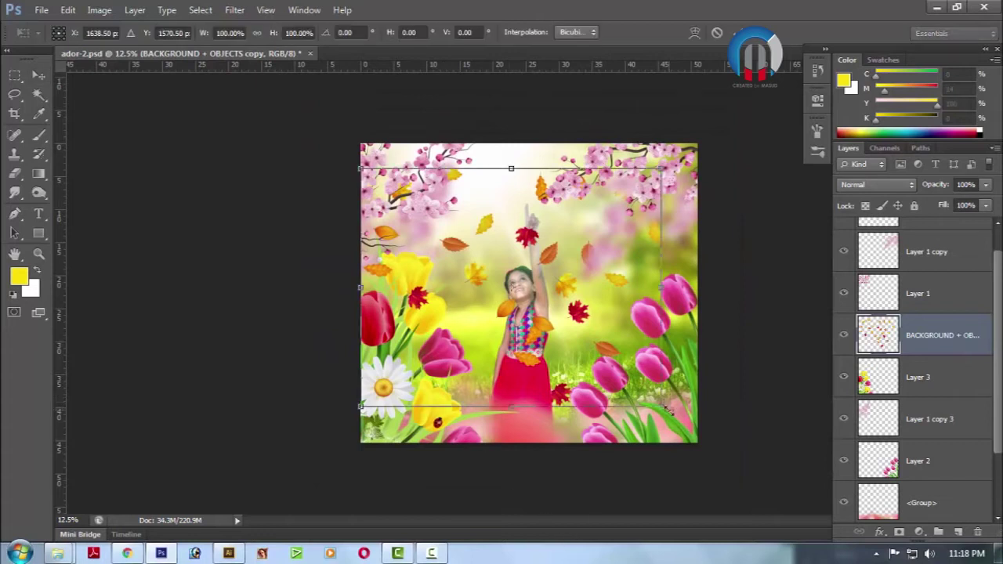
left_click_drag(667, 411, 700, 407)
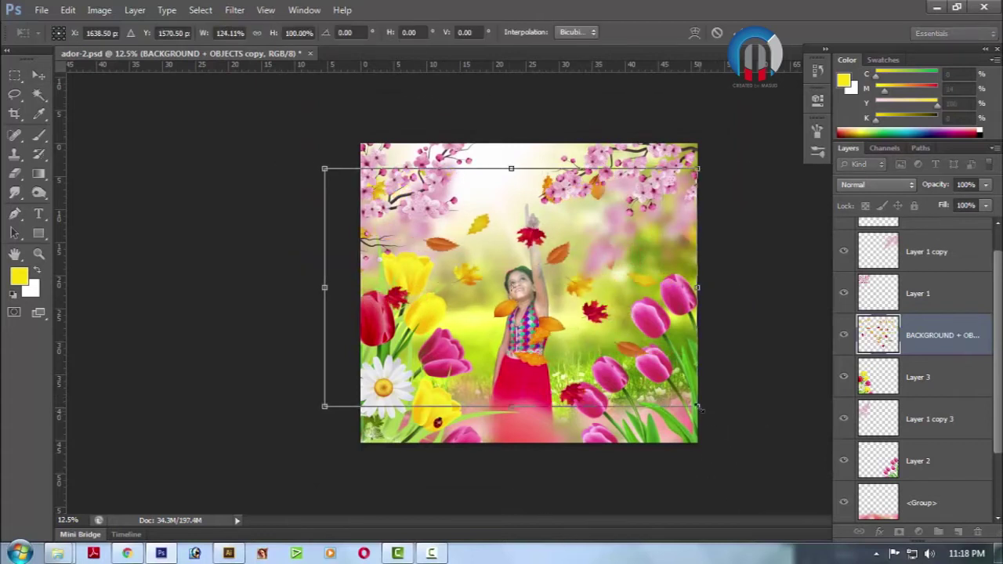
left_click_drag(700, 407, 772, 459)
left_click_drag(616, 342, 644, 344)
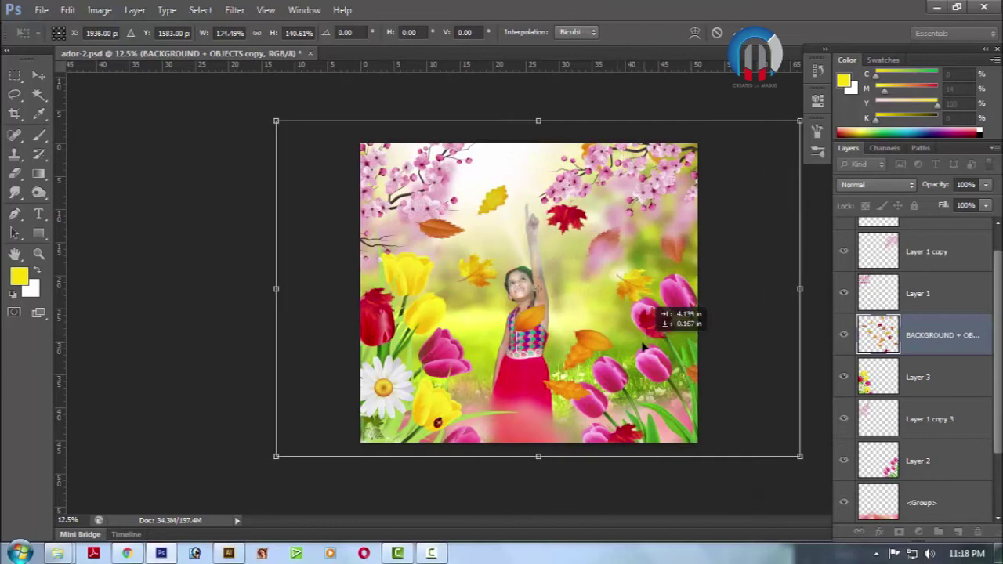
left_click_drag(772, 135, 726, 155)
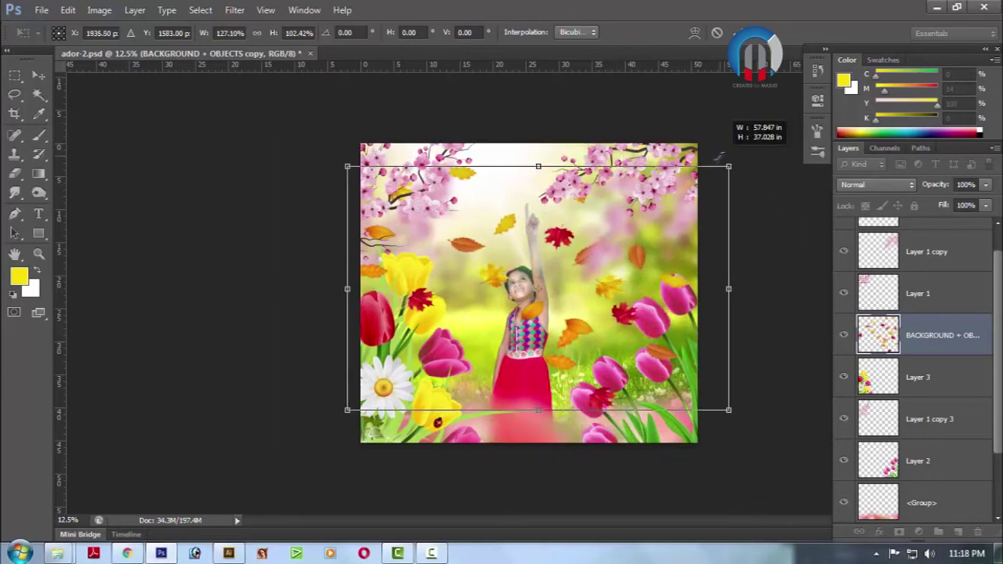
key("Return")
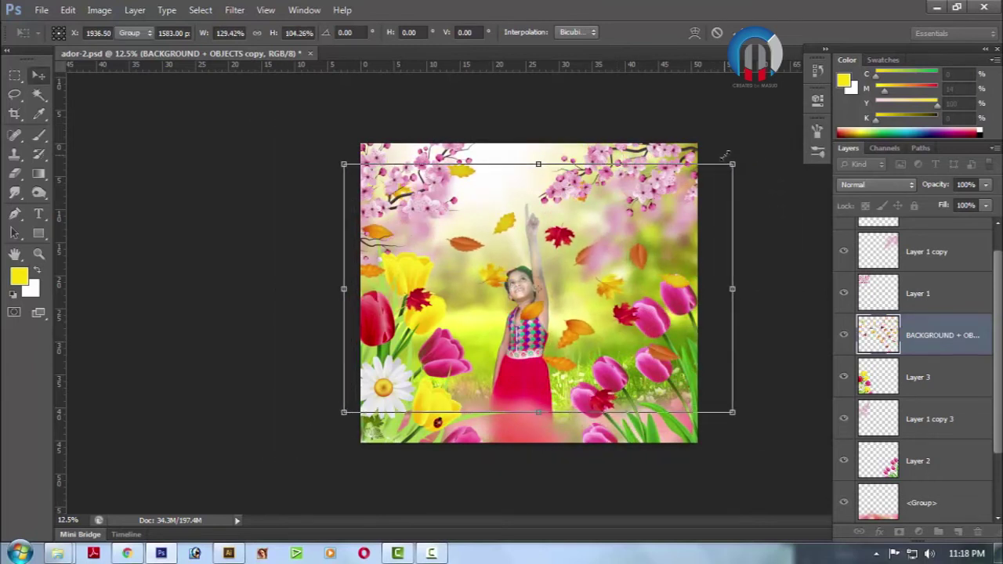
left_click_drag(941, 339, 962, 533)
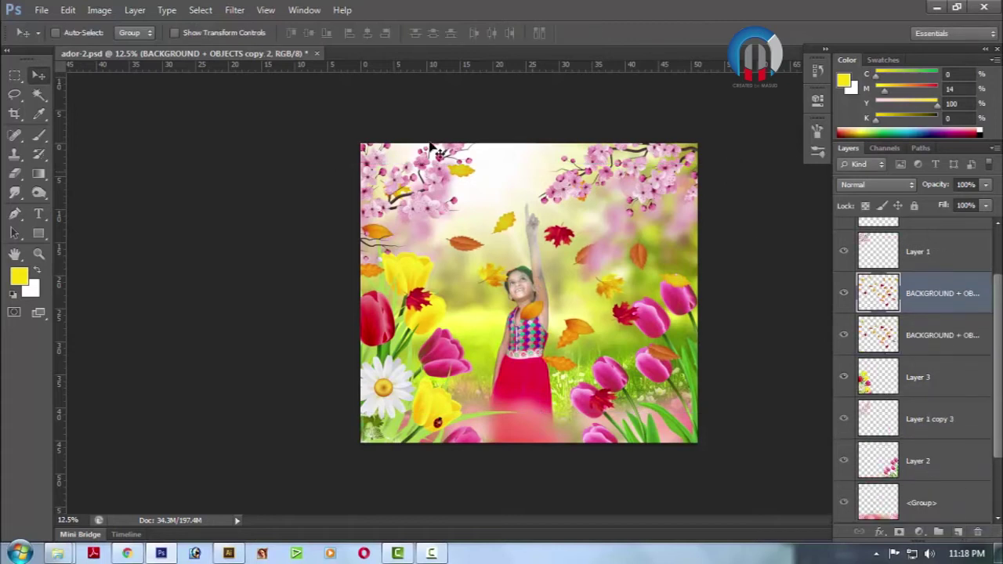
Apply a Gaussian Blur of about 45.6 px radius to the lower leaves copy layer
left_click(917, 337)
left_click(201, 9)
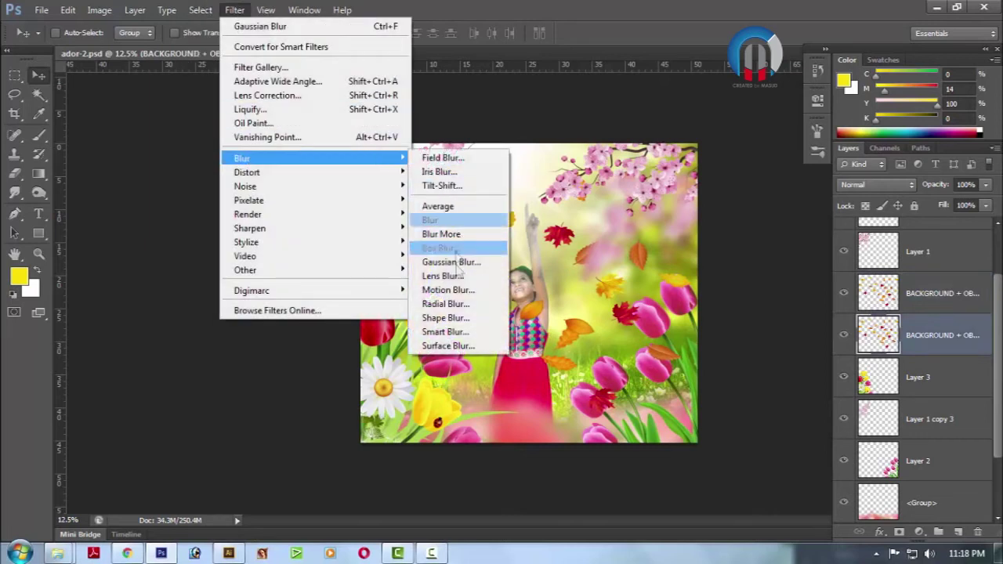
left_click(458, 194)
mouse_move(694, 351)
left_mouse_down()
mouse_move(649, 352)
mouse_move(662, 357)
left_mouse_up()
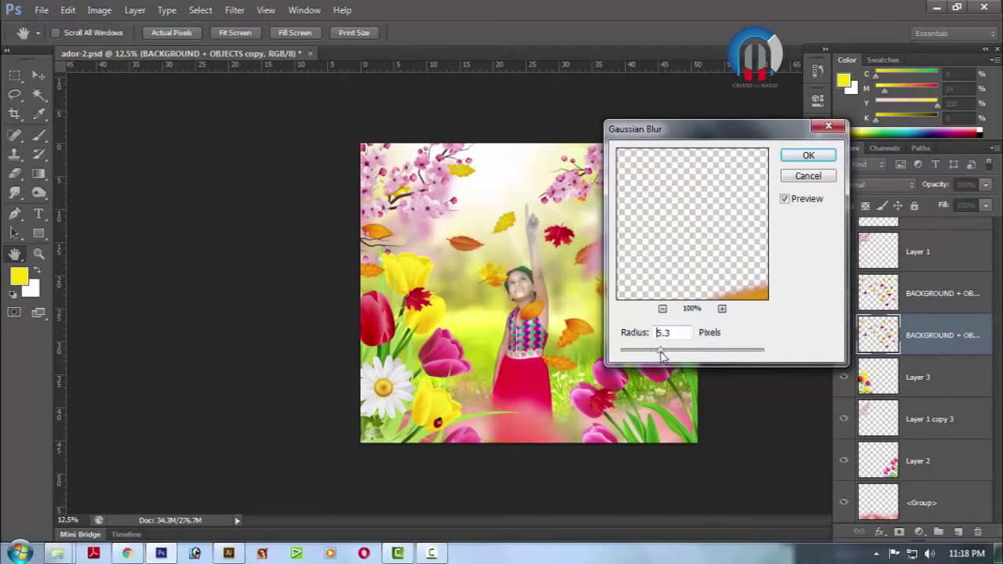
left_click(698, 354)
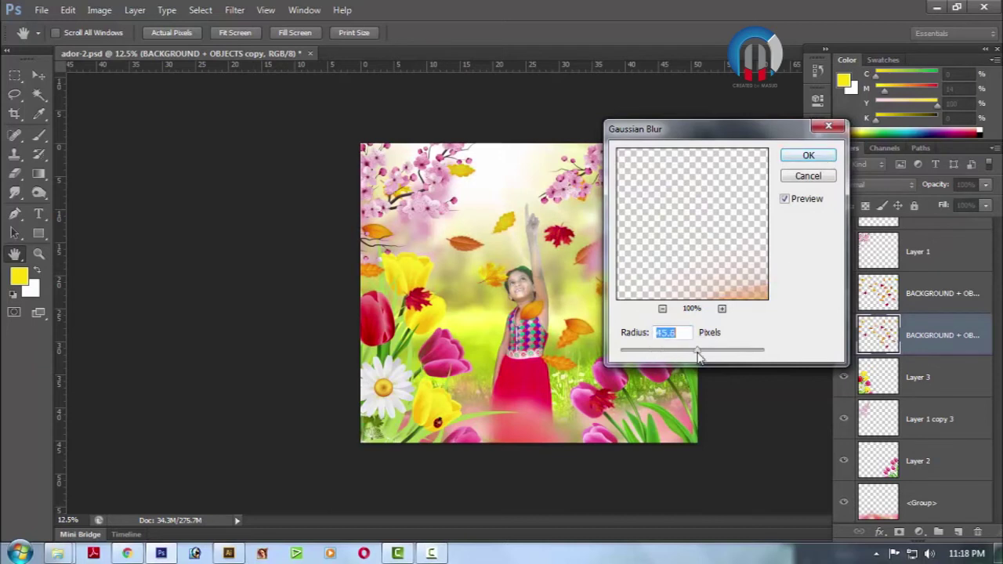
left_click(807, 156)
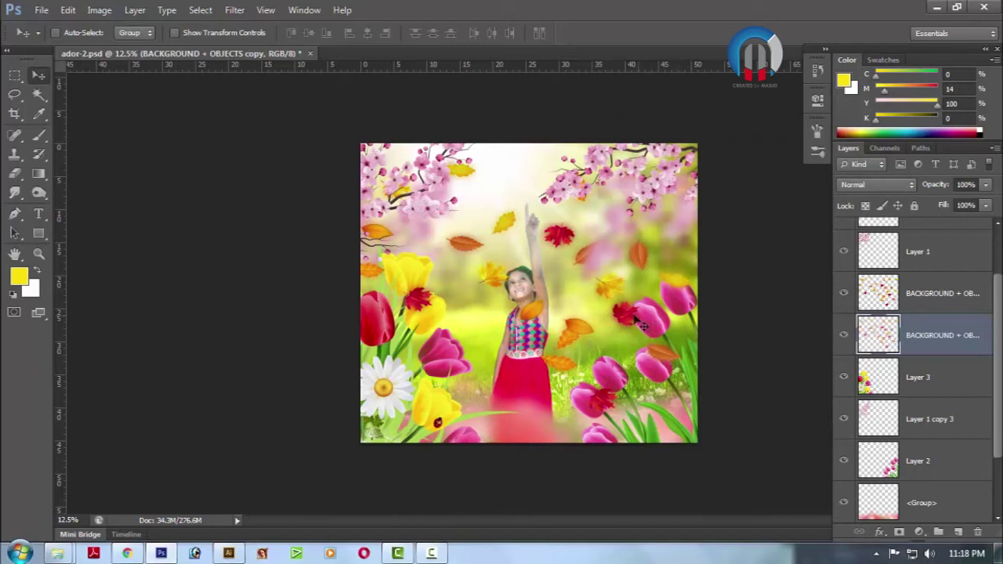
Shift the blurred leaves layer and rotate it to about -124°
left_click_drag(649, 328, 635, 326)
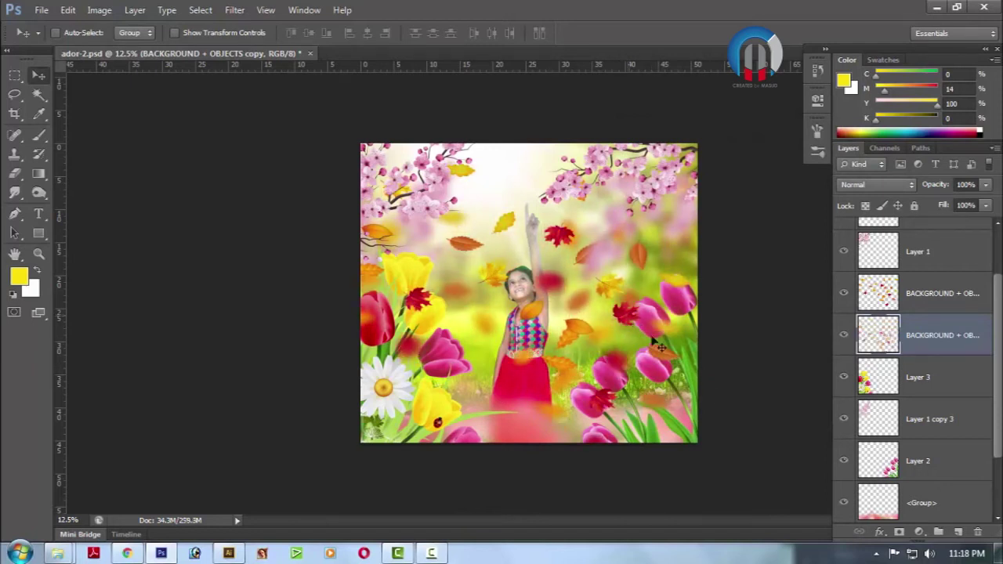
key("ctrl+t")
mouse_move(741, 188)
left_mouse_down()
mouse_move(317, 49)
mouse_move(258, 72)
left_mouse_up()
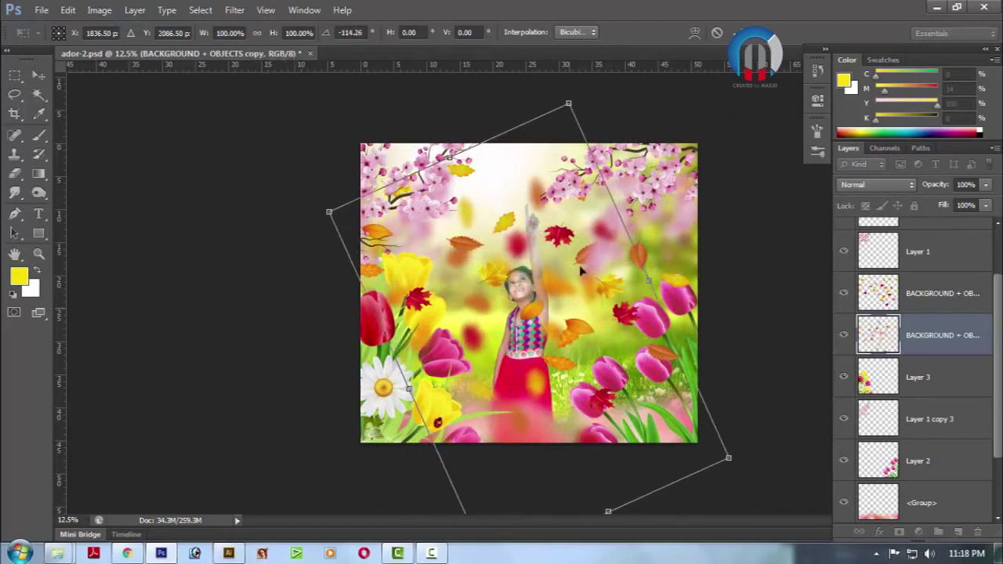
left_click_drag(569, 314, 573, 267)
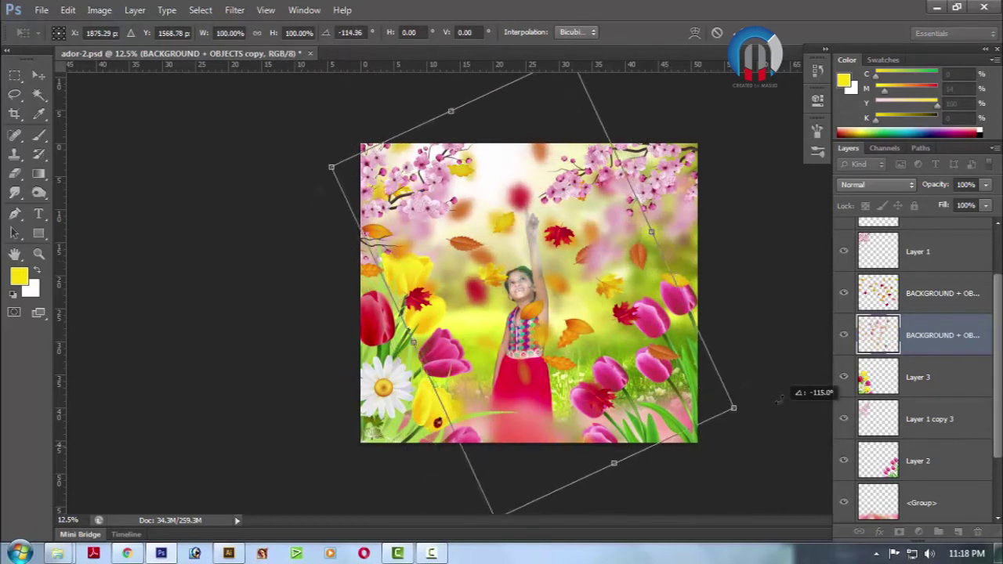
left_click_drag(793, 392, 780, 401)
key("Return")
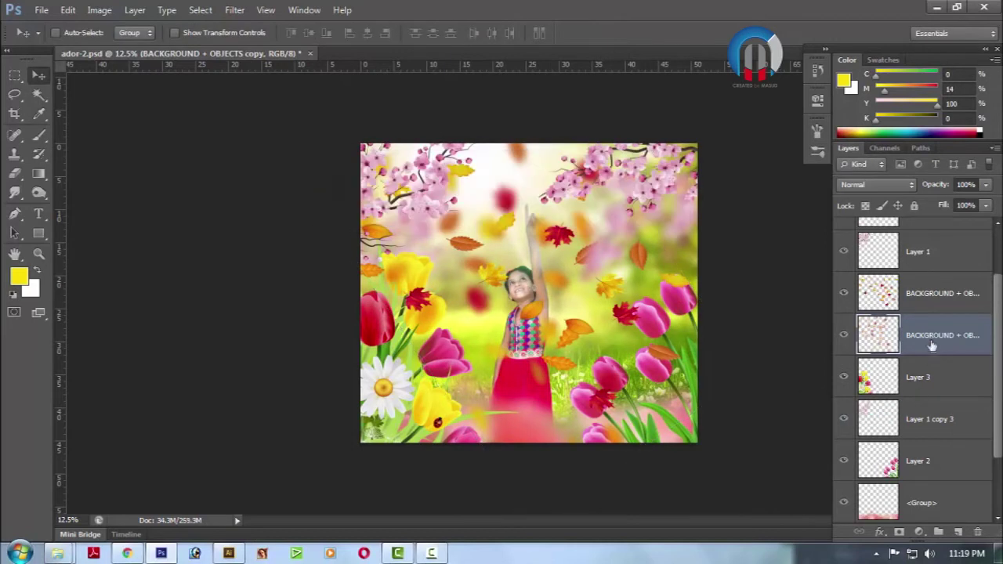
Place the blurred leaves copy between Layer 0 and Layer 1, then select the top leaves layer
left_click_drag(932, 345, 898, 481)
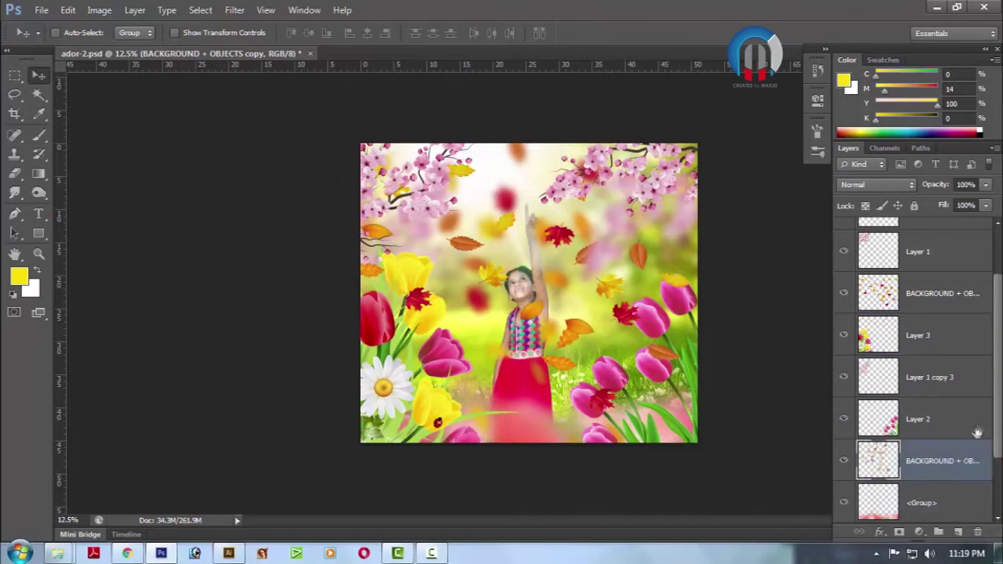
left_click_drag(998, 409, 992, 455)
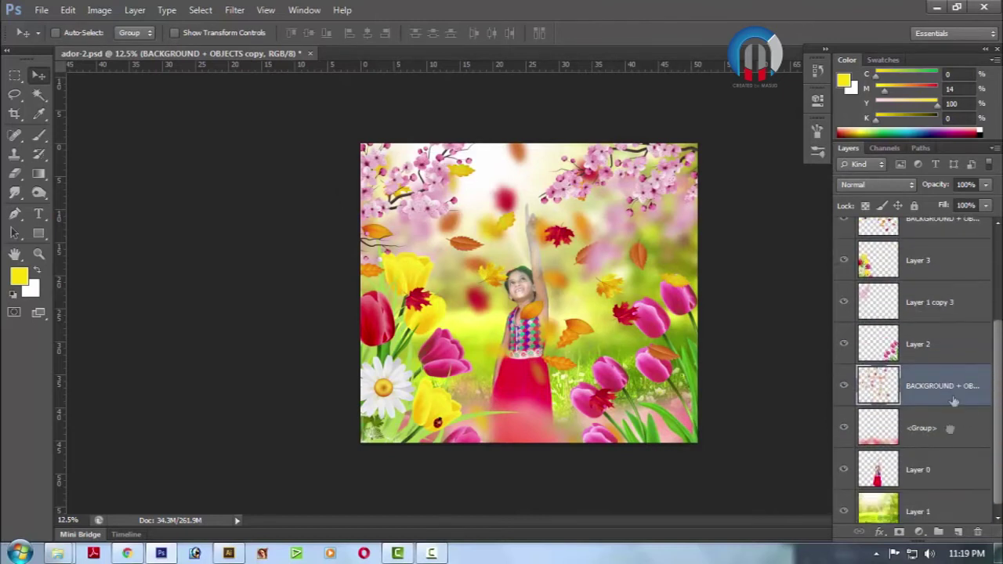
left_click_drag(954, 397, 936, 486)
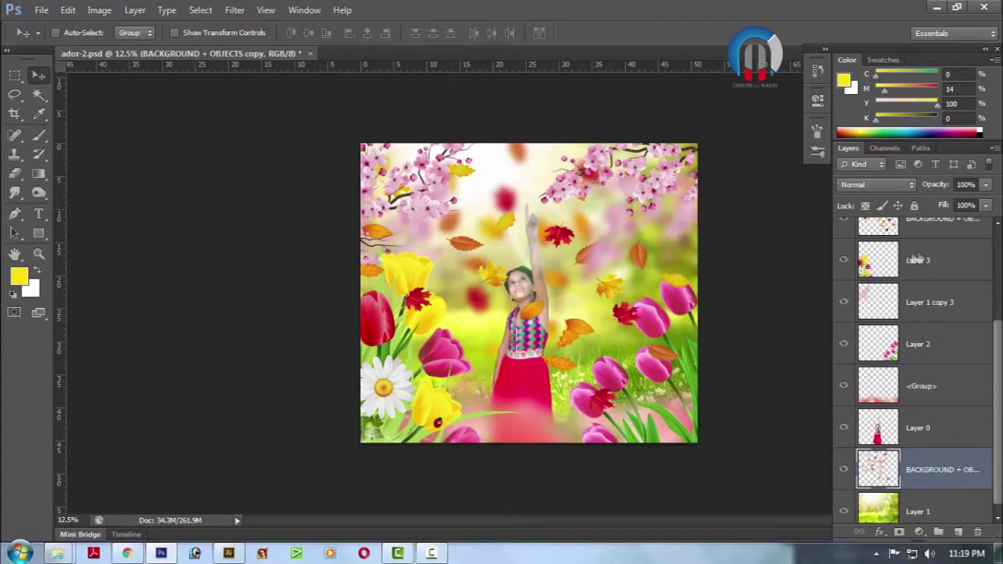
left_click_drag(926, 234, 951, 313)
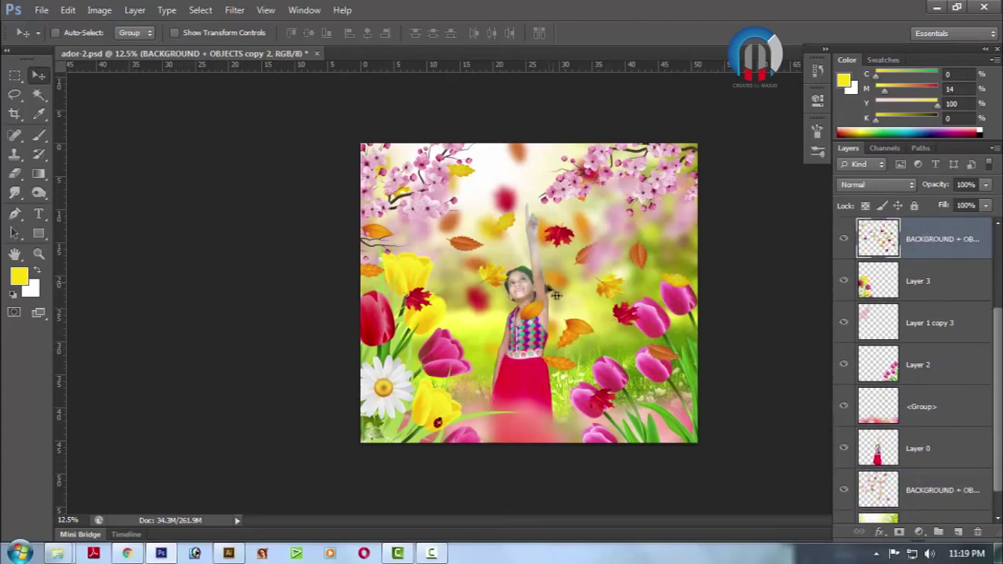
Move the sharp falling leaves up and to the right, undoing an accidental duplicate
left_click_drag(509, 284, 482, 354)
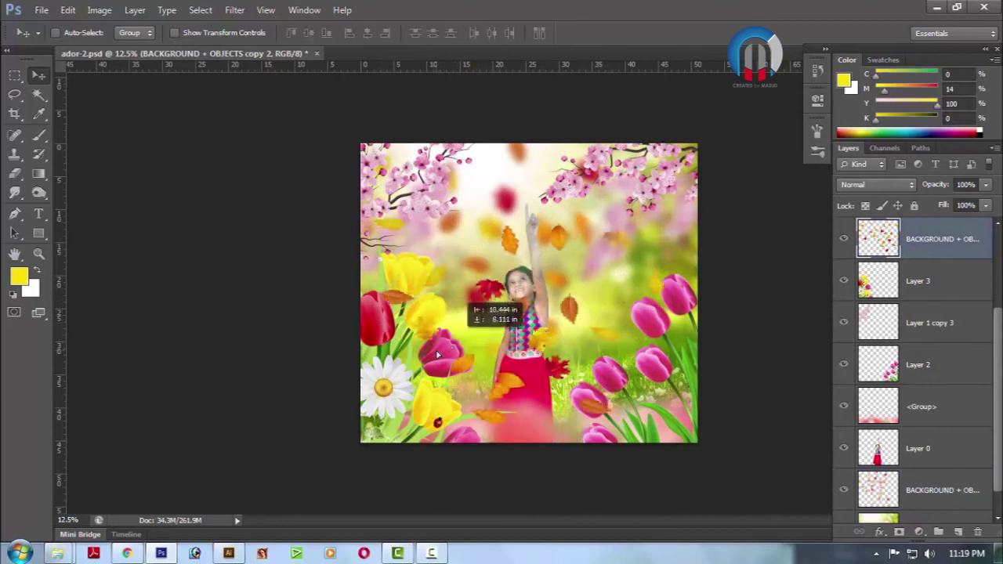
left_click_drag(574, 310, 740, 206)
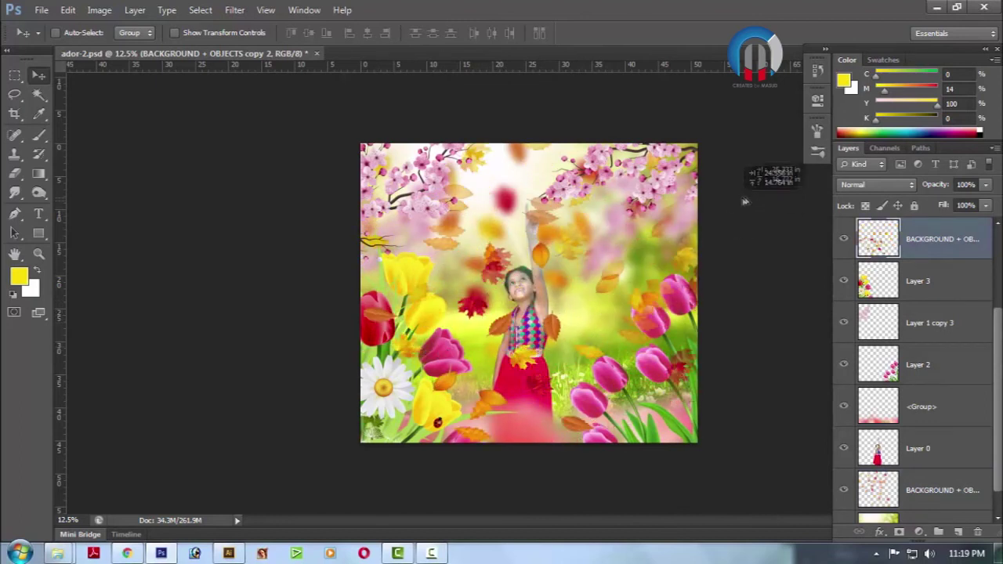
left_click(627, 282, "alt")
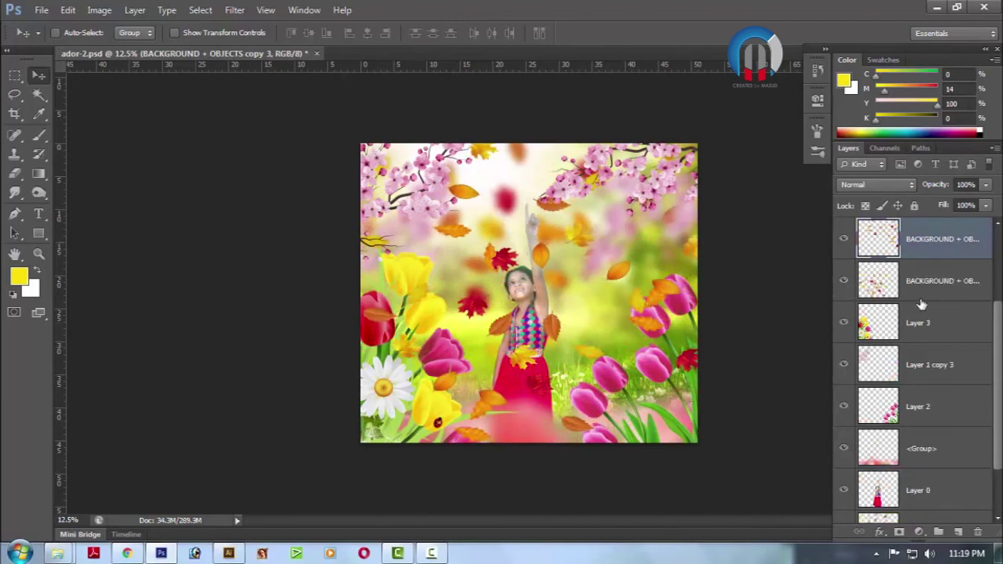
key("ctrl+z")
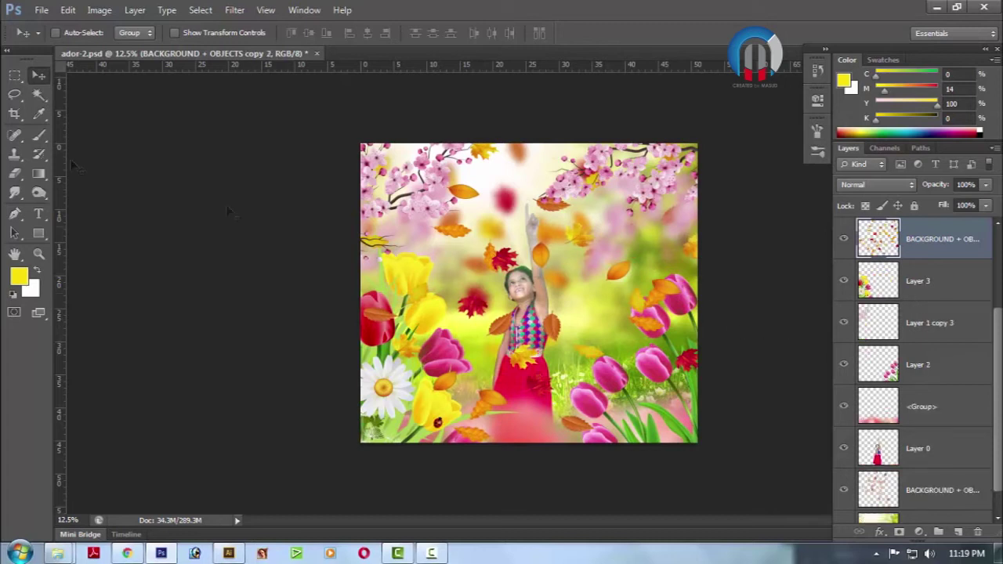
Lasso and delete the leaves above the girl's raised hand
key("l")
left_click(614, 307)
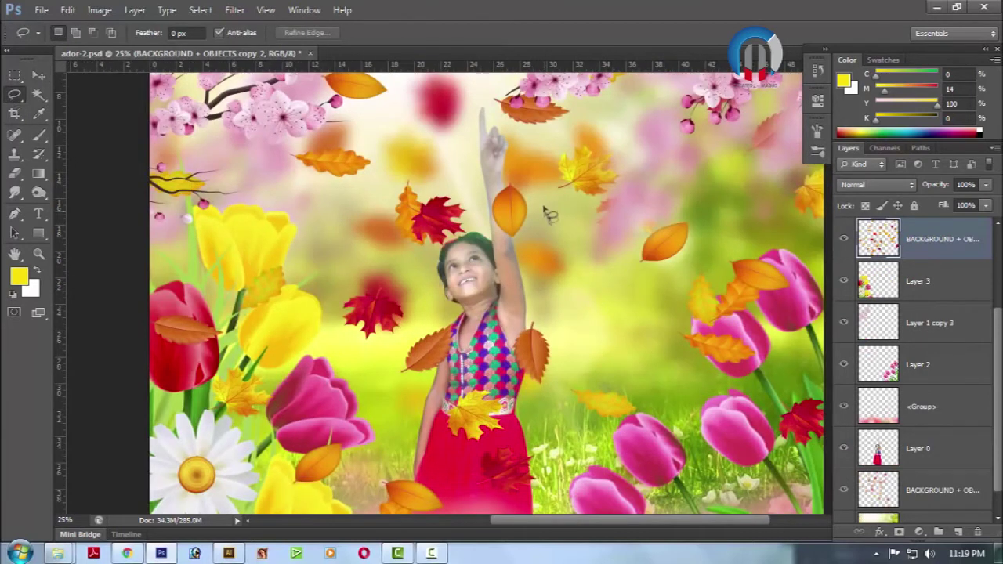
left_click_drag(544, 208, 398, 257)
left_click_drag(407, 273, 410, 276)
left_click(474, 278)
mouse_move(480, 228)
left_mouse_down()
mouse_move(392, 188)
mouse_move(474, 265)
left_mouse_up()
key("Delete")
left_click(462, 273)
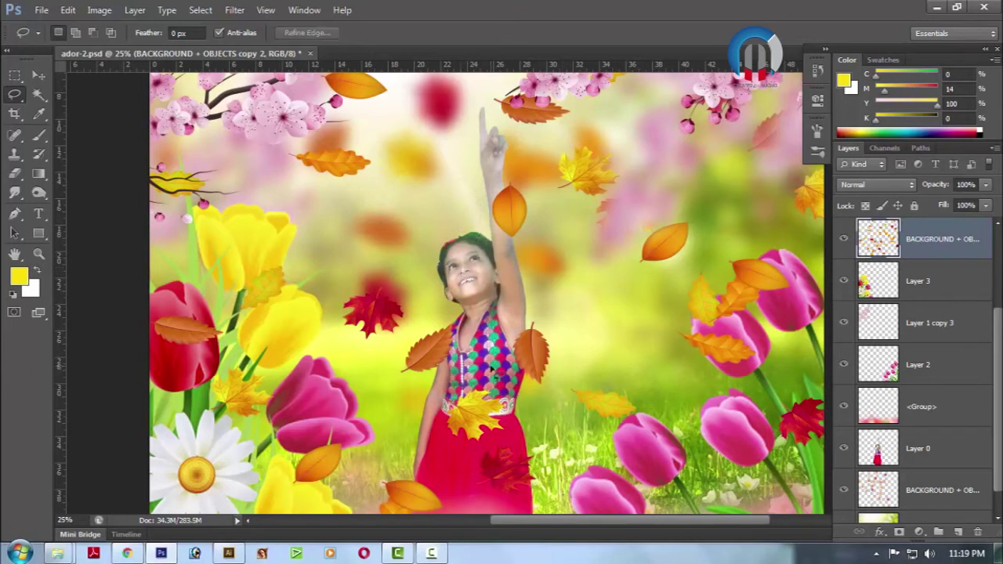
key("ctrl+minus")
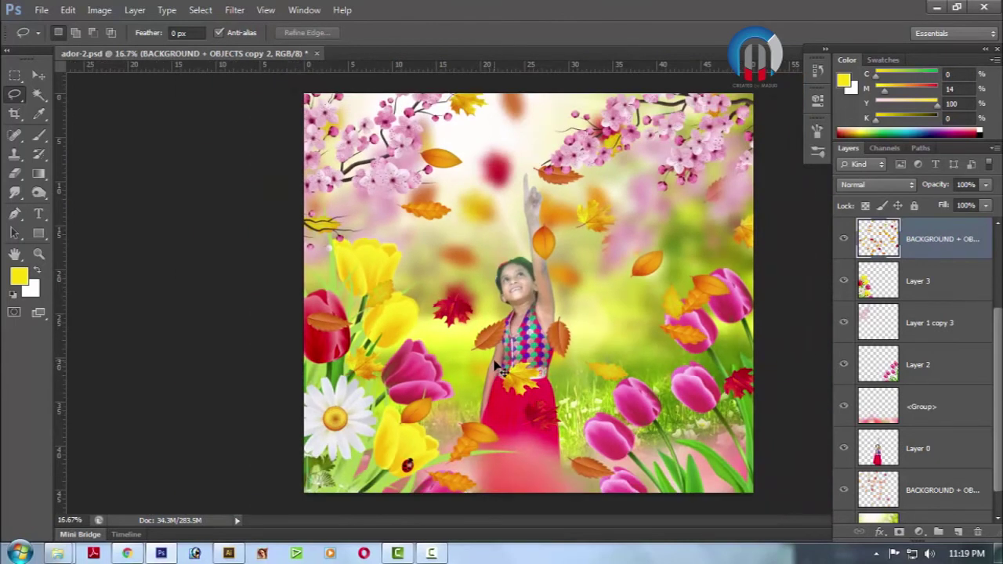
key("ctrl+t")
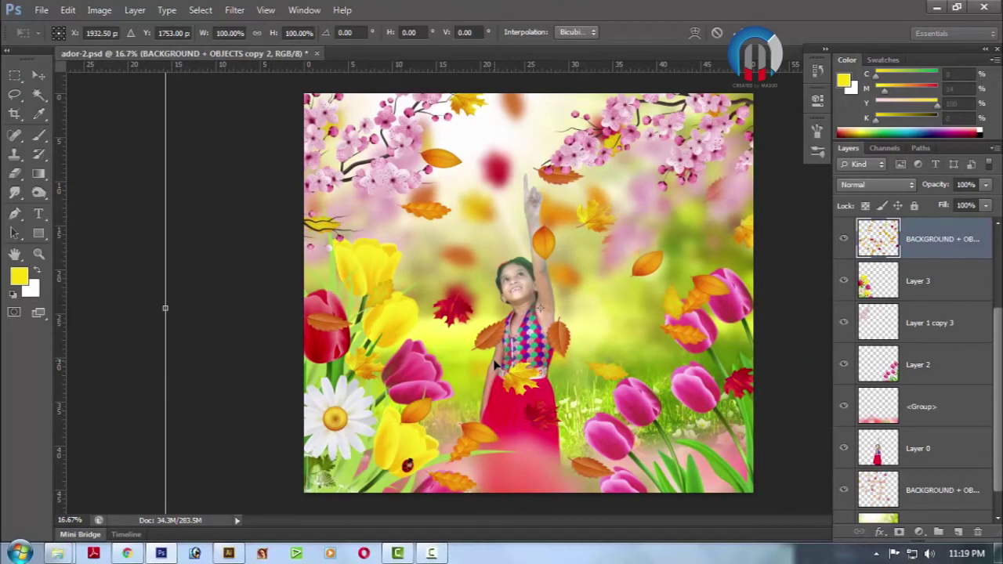
Scale the sharp falling-leaves layer up to about 124.6%
key("ctrl+minus")
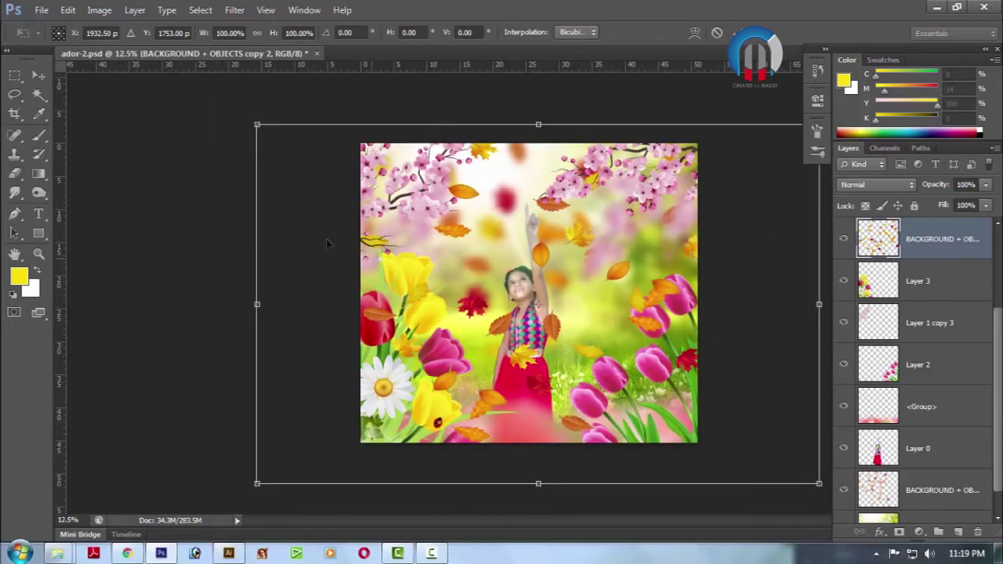
mouse_move(254, 135)
left_mouse_down()
mouse_move(214, 91)
mouse_move(198, 100)
mouse_move(181, 90)
left_mouse_up()
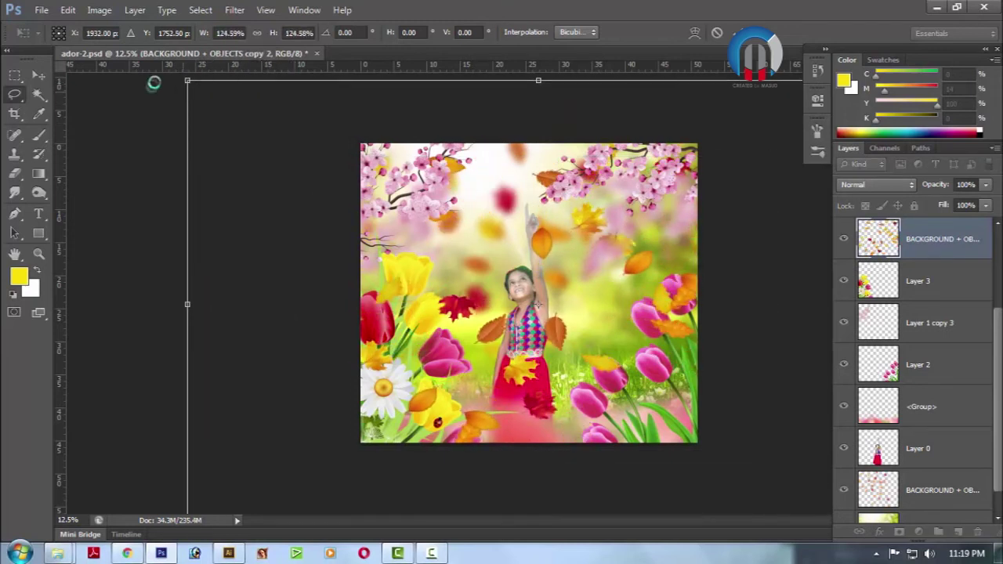
key("Return")
key("ctrl+plus")
left_click_drag(435, 401, 433, 404)
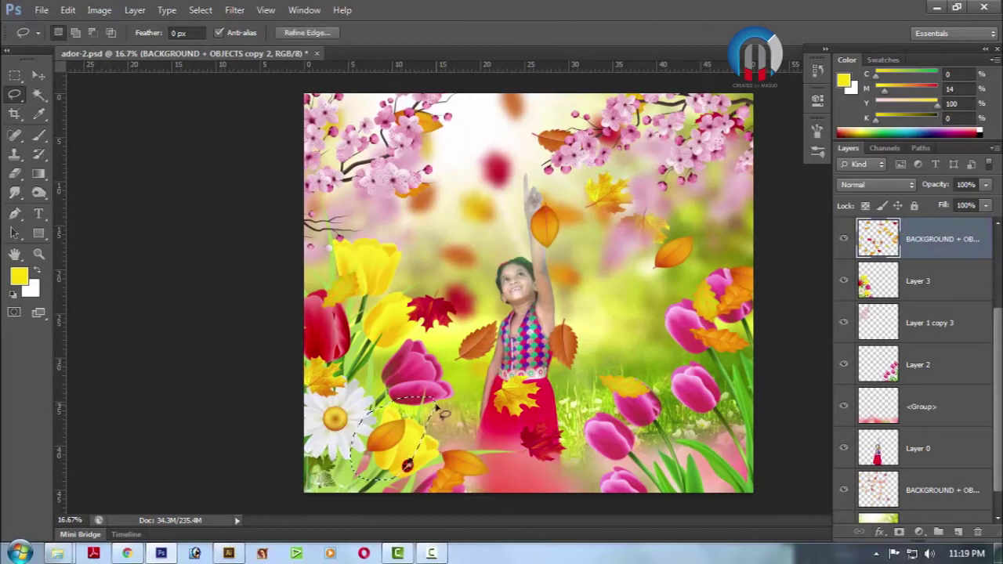
Shrink the orange leaf beside the girl's torso
left_click_drag(499, 315, 522, 365)
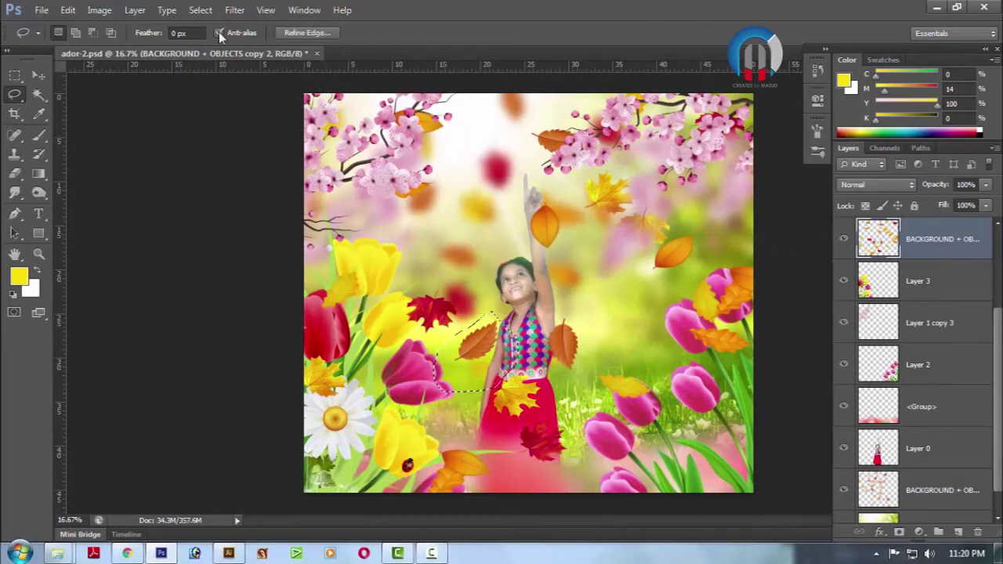
left_click(40, 74)
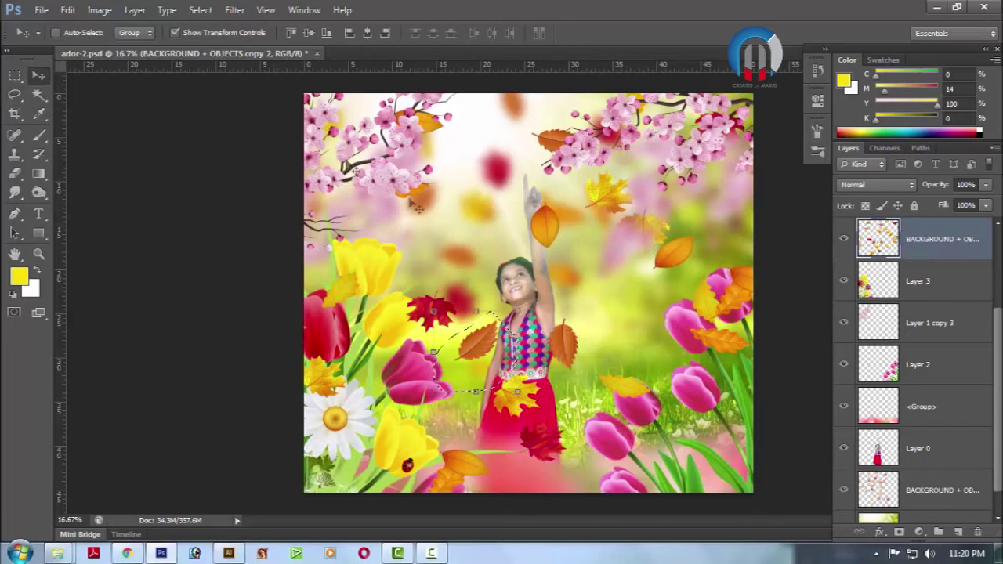
left_click_drag(519, 314, 493, 332)
key("Return")
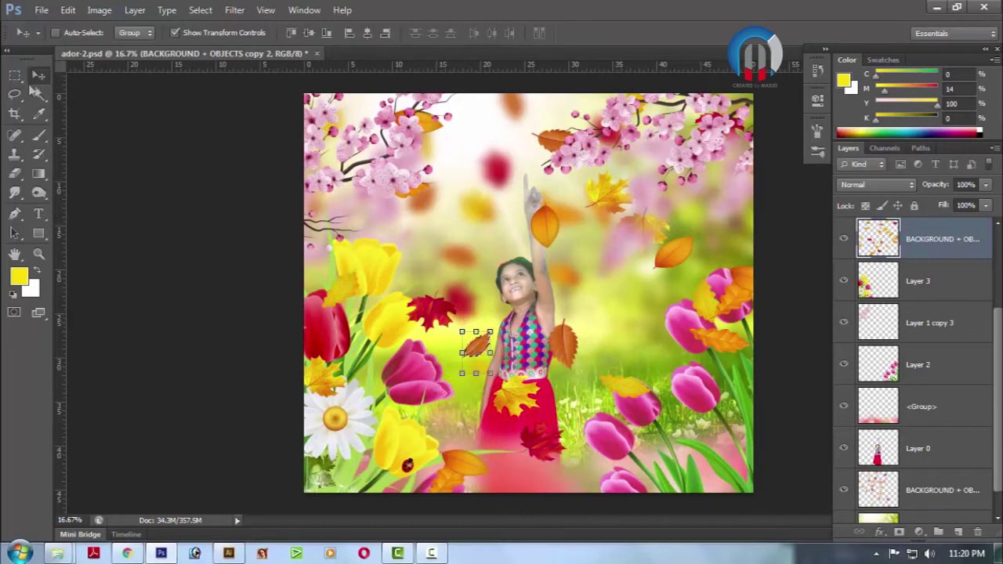
Delete the leaves by the raised hand, over the right pink tulip and the left red tulip
left_click(14, 94)
left_click_drag(533, 188, 584, 245)
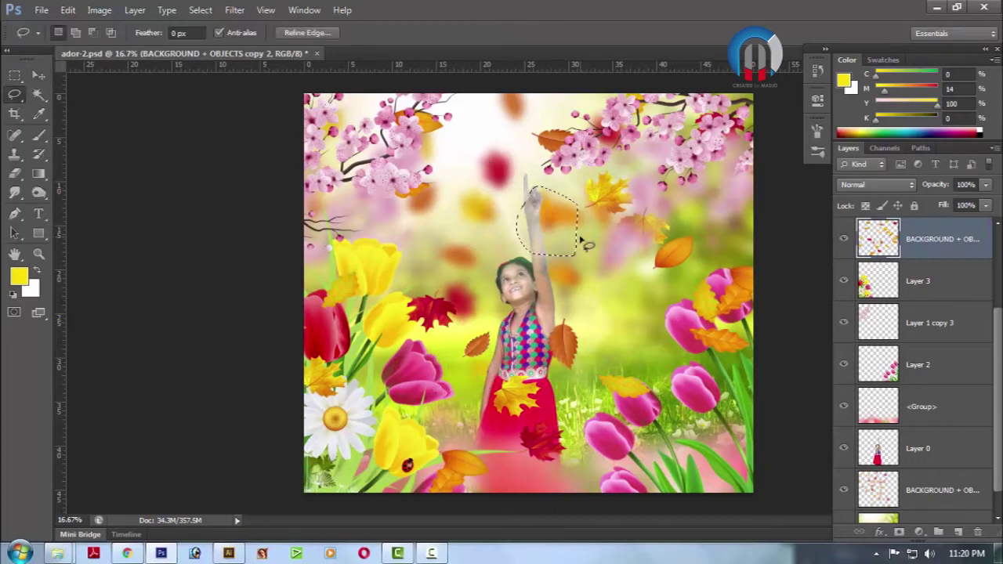
key("ctrl+d")
left_click_drag(700, 331, 705, 329)
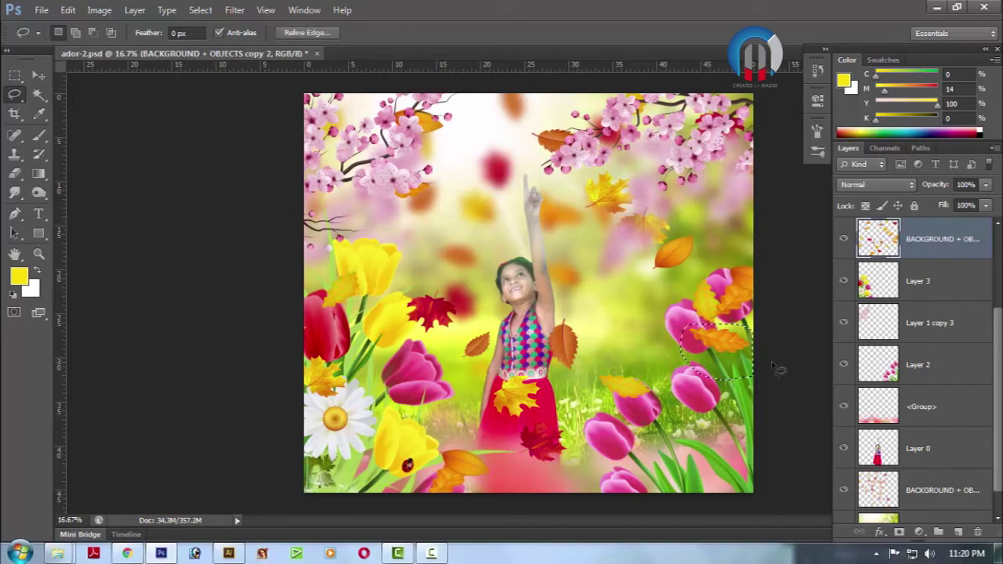
key("Delete")
key("ctrl+d")
key("Delete")
left_click_drag(317, 343, 309, 365)
key("ctrl+d")
key("Delete")
key("ctrl+d")
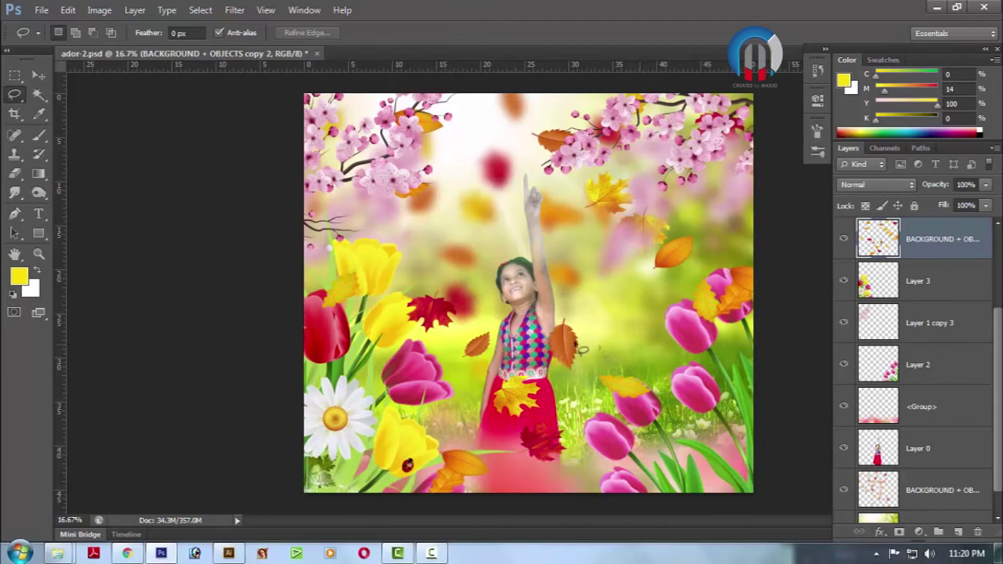
Cancel a stray transform and zoom in to inspect the cleaned-up leaves
key("ctrl+t")
key("Escape")
key("ctrl+plus")
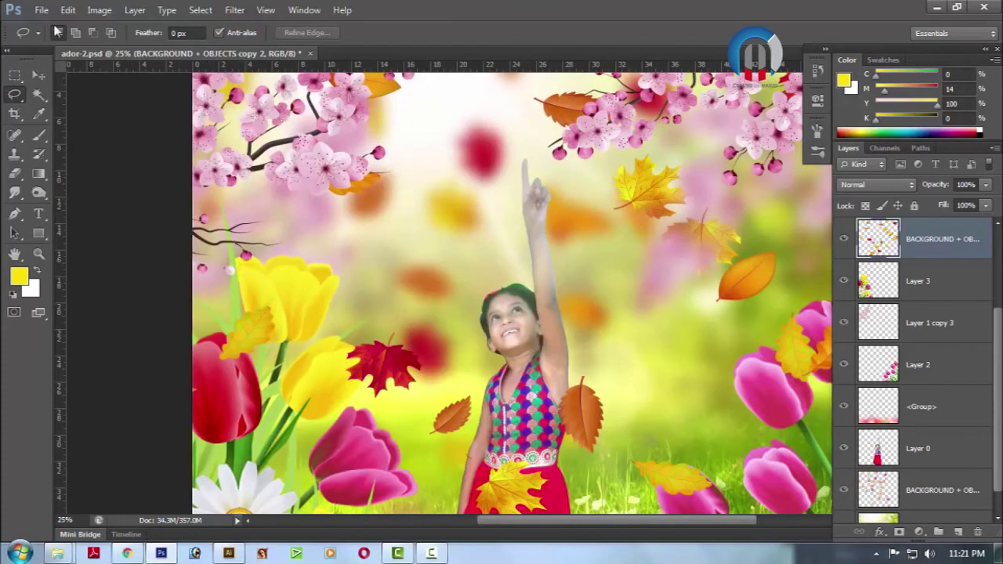
left_click(42, 10)
Open 43118-O3IK6N.psd from the Ador folder as its own document
left_click(47, 37)
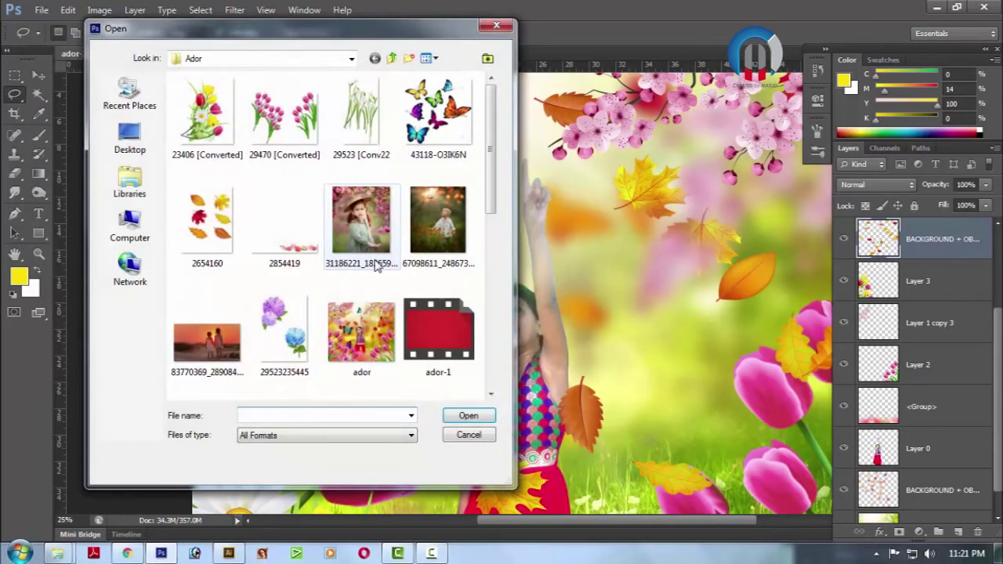
left_click(429, 147)
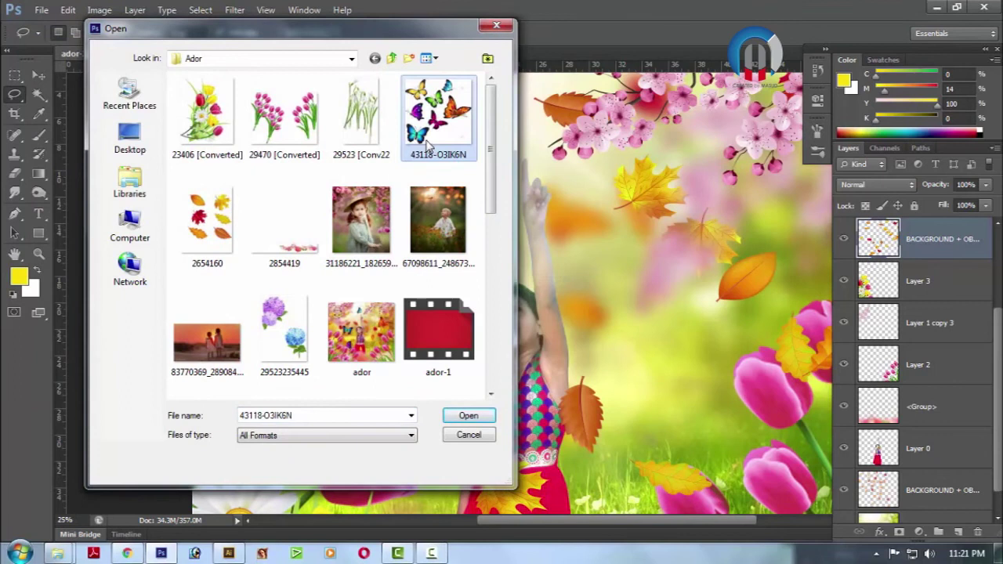
double_click(429, 146)
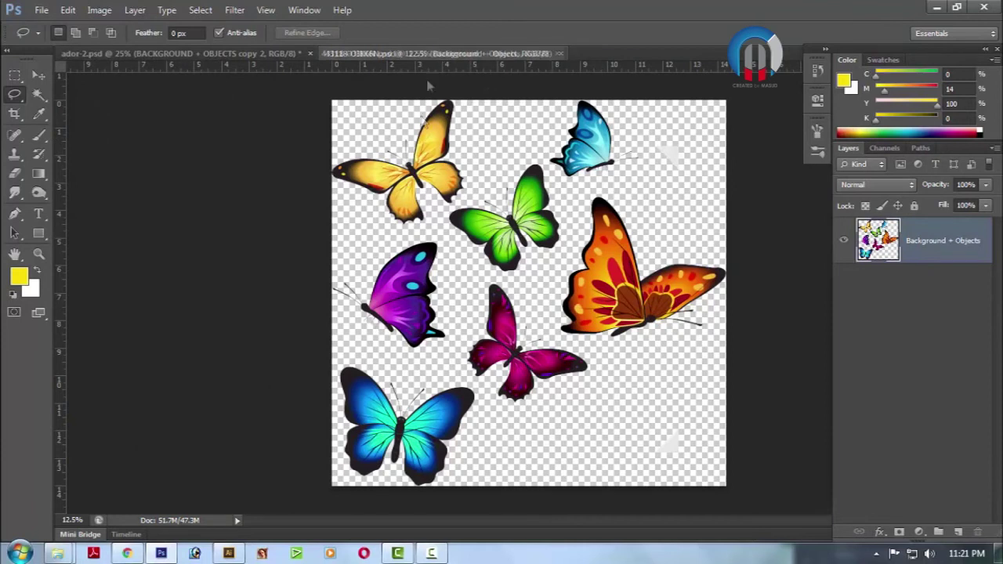
Drag the butterflies into ador-2.psd as a new layer and close the butterfly document
left_click_drag(432, 69, 414, 210)
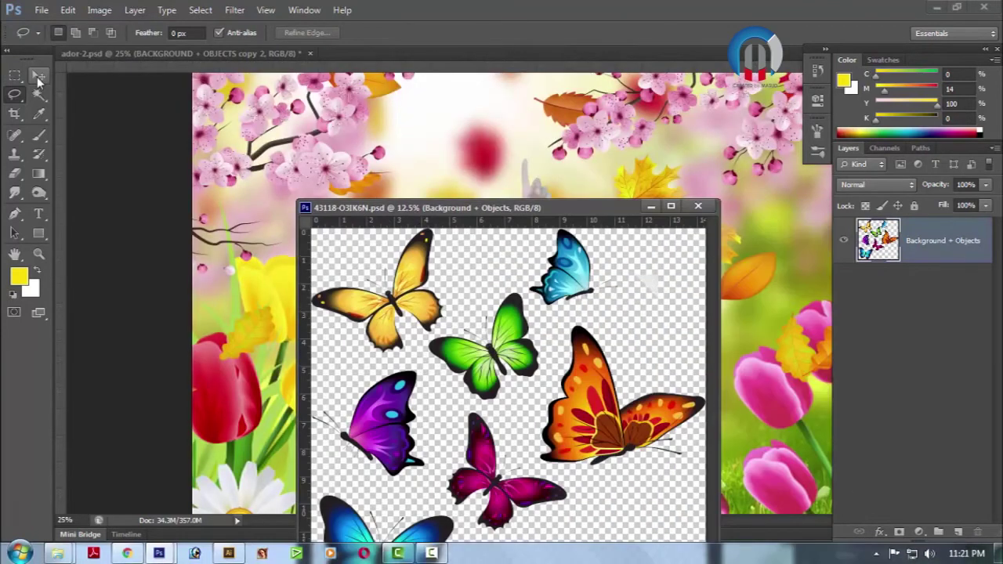
left_click(39, 81)
left_click_drag(508, 421, 464, 145)
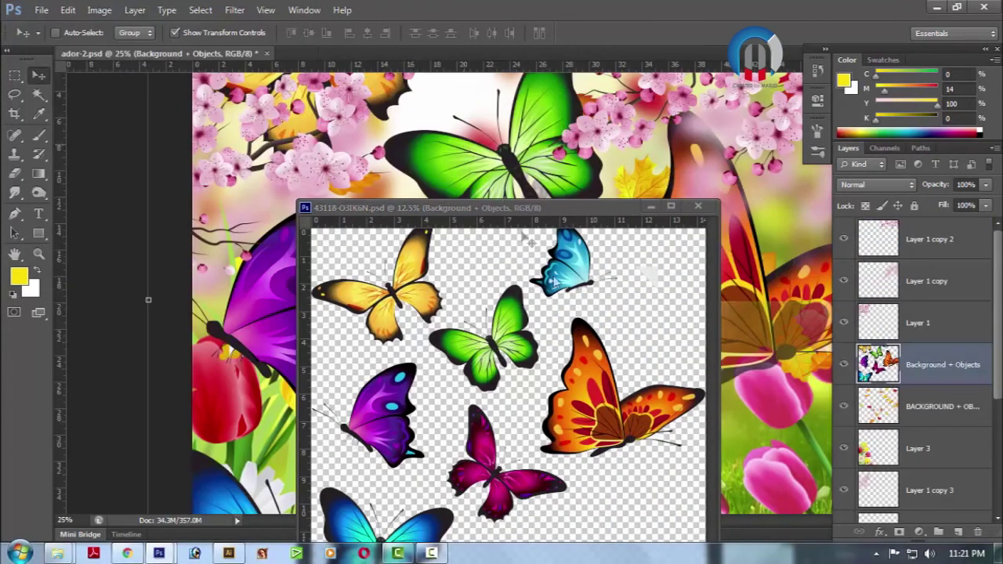
left_click(702, 207)
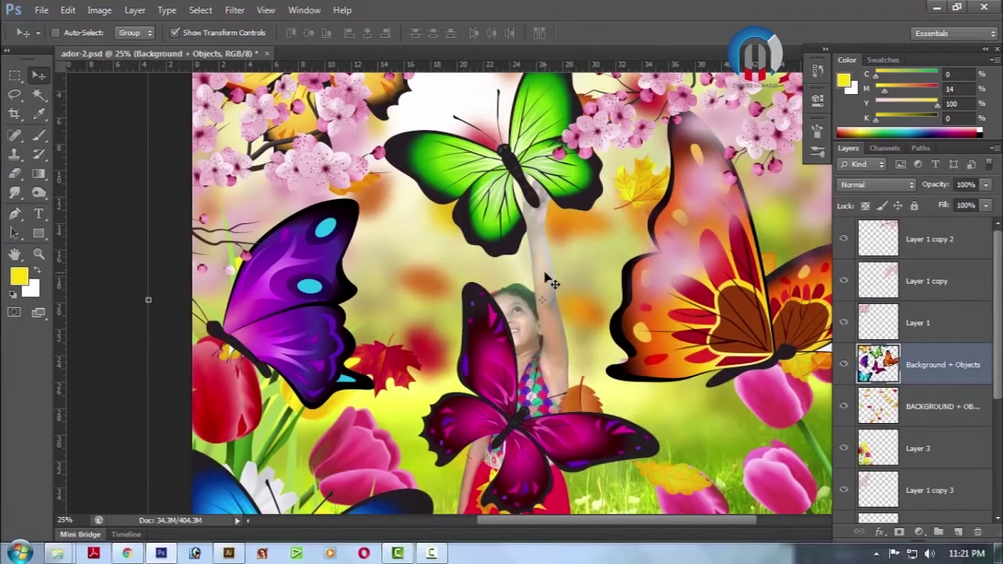
Zoom out to 12.5% and begin scaling the butterfly cluster toward 28.5%
key("ctrl+minus")
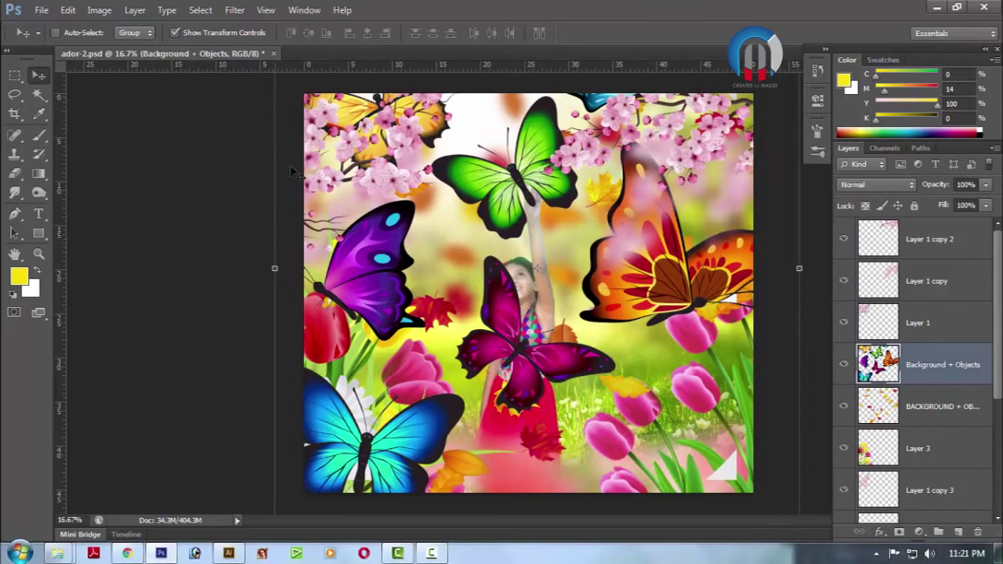
key("ctrl+minus")
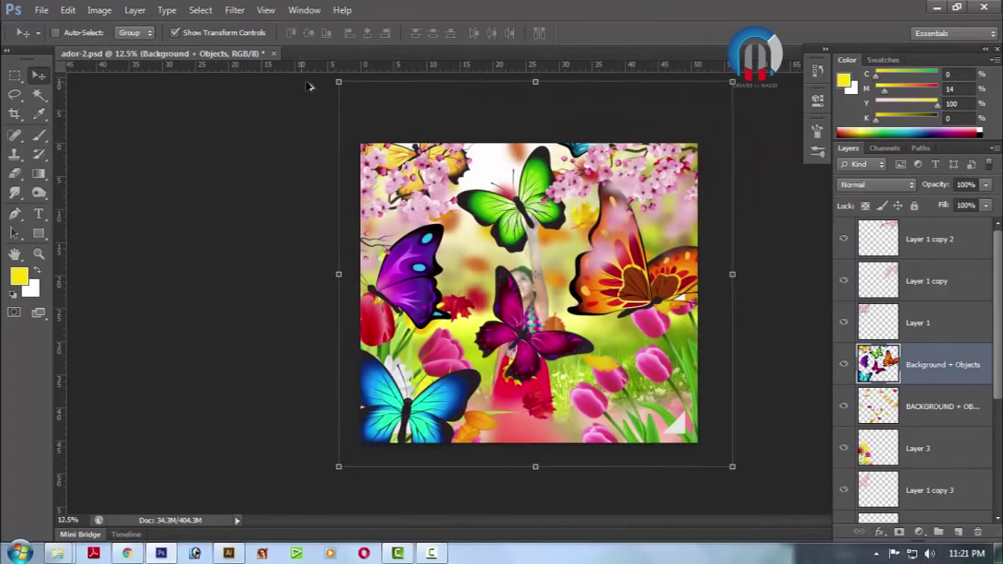
left_click_drag(339, 82, 466, 243)
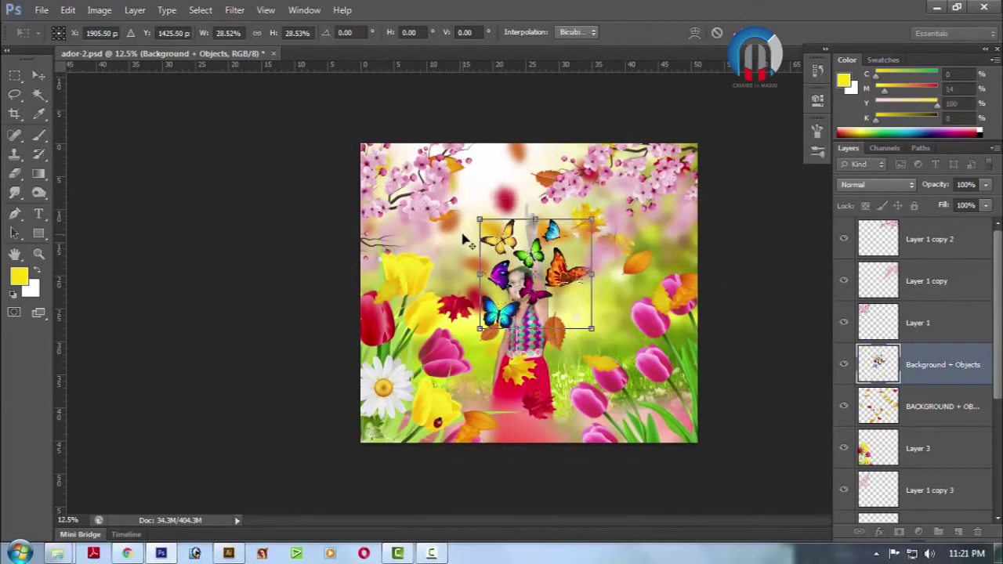
Commit the butterfly cluster at about 28.5% and zoom in on it around the girl
key("Return")
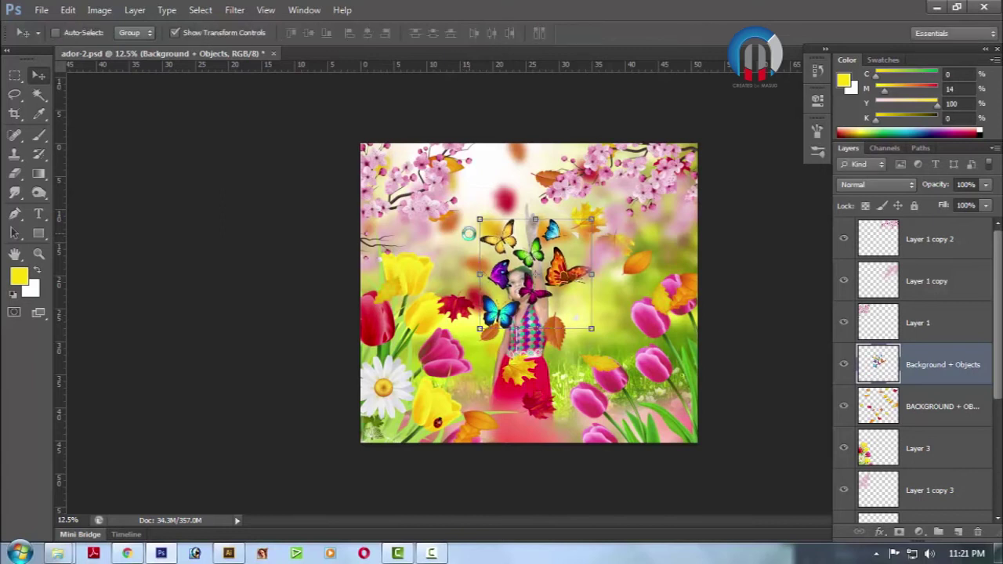
key("Tab")
key("ctrl+plus")
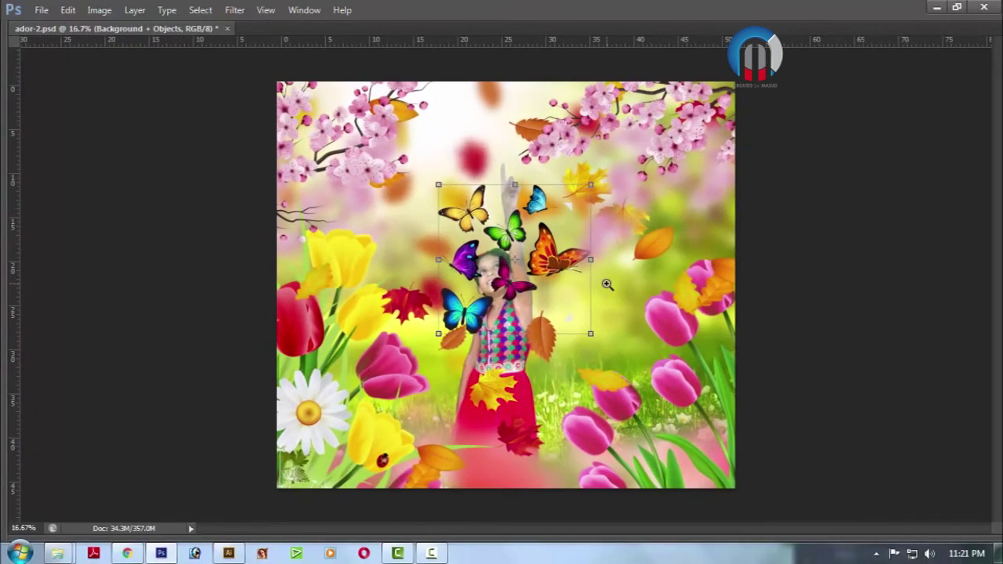
left_click(607, 284)
key("Tab")
Lasso the blue butterfly, shrink it to about 92% and move it near the top blossoms
key("l")
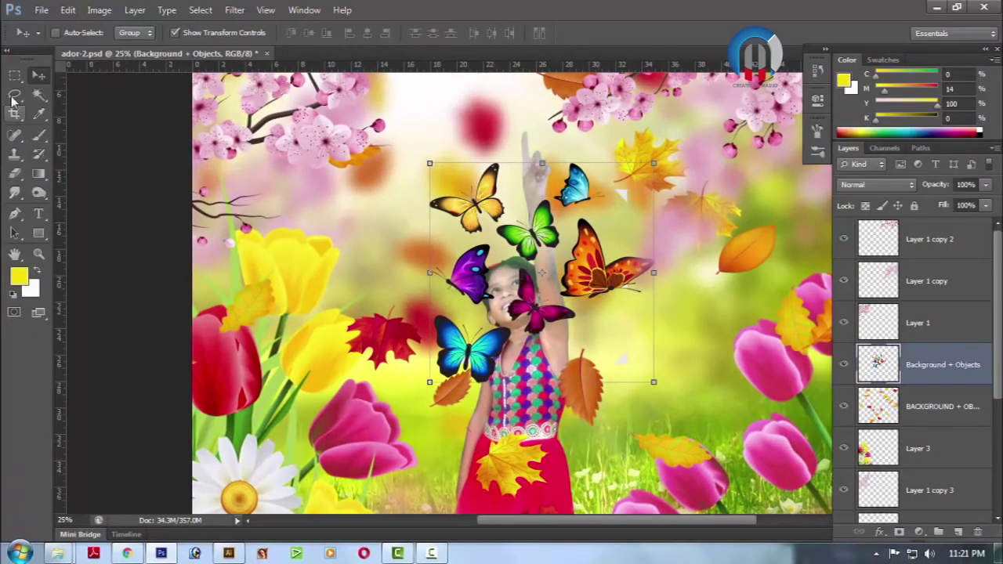
left_click_drag(636, 181, 558, 163)
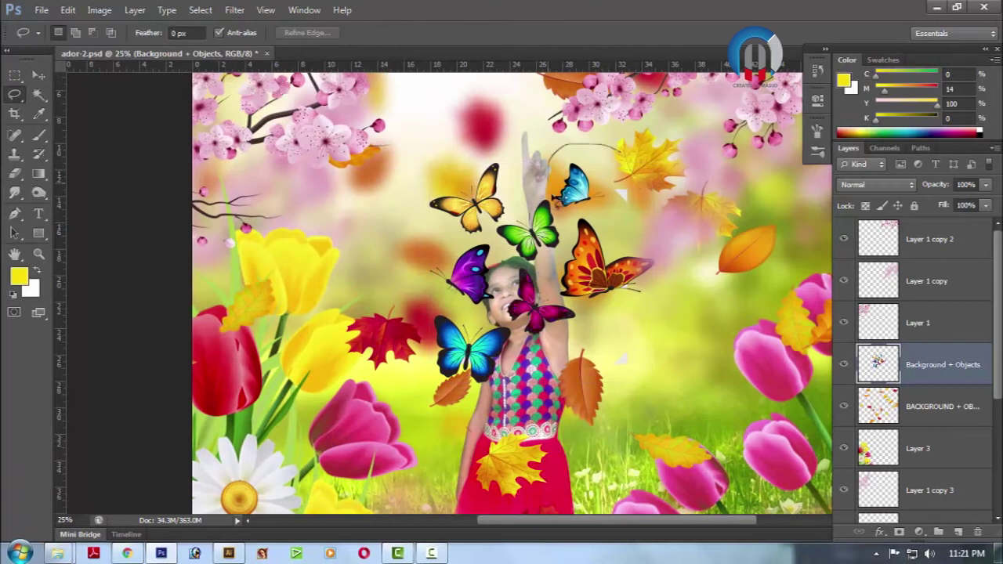
mouse_move(608, 221)
left_mouse_down()
mouse_move(619, 186)
mouse_move(518, 119)
left_mouse_up()
key("ctrl+t")
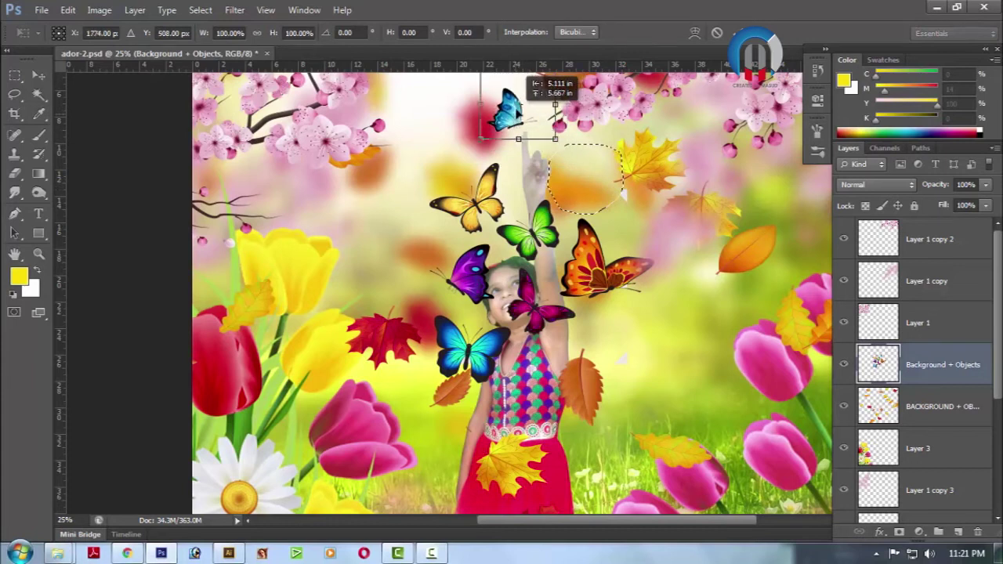
left_click_drag(555, 139, 552, 130)
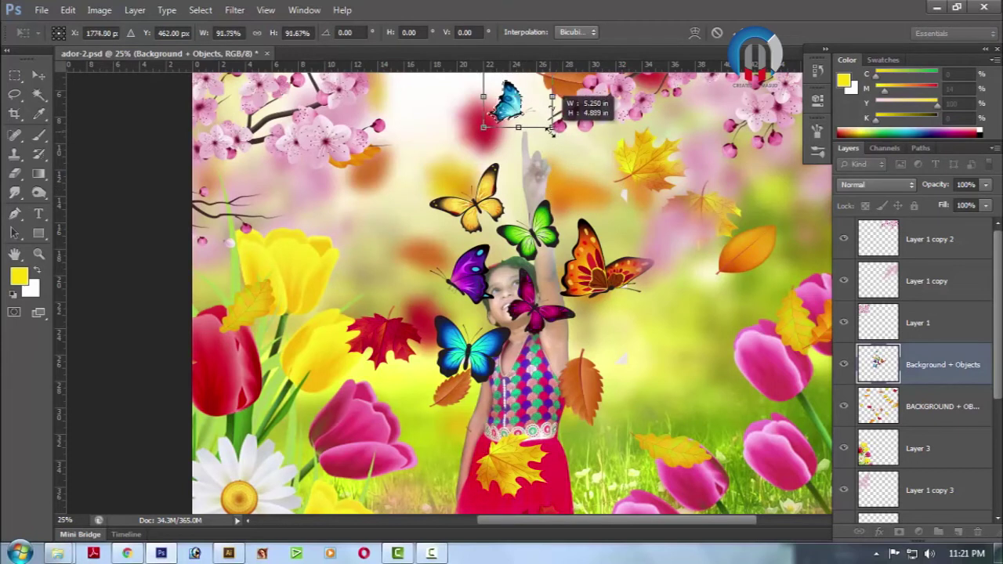
mouse_move(518, 98)
left_mouse_down()
mouse_move(518, 110)
mouse_move(529, 110)
mouse_move(513, 109)
left_mouse_up()
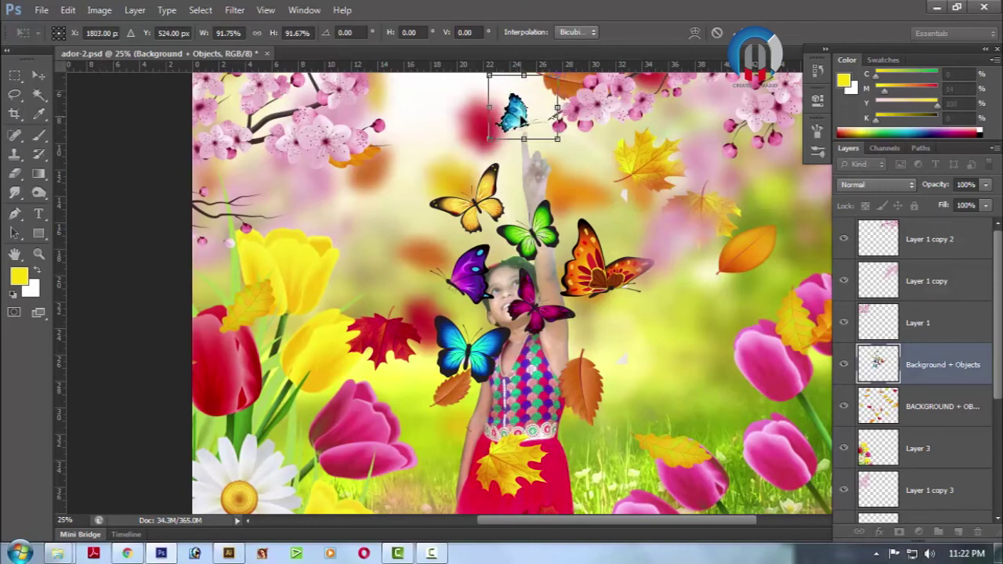
key("Return")
Move the yellow butterfly left under the blossoms, scaled to about 84%
key("l")
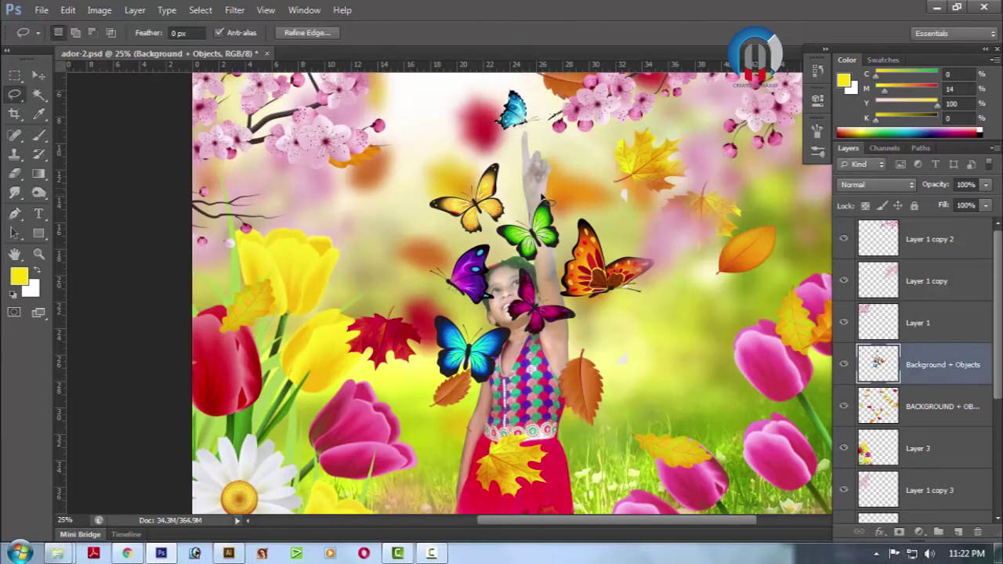
mouse_move(497, 151)
left_mouse_down()
mouse_move(530, 191)
mouse_move(517, 216)
left_mouse_up()
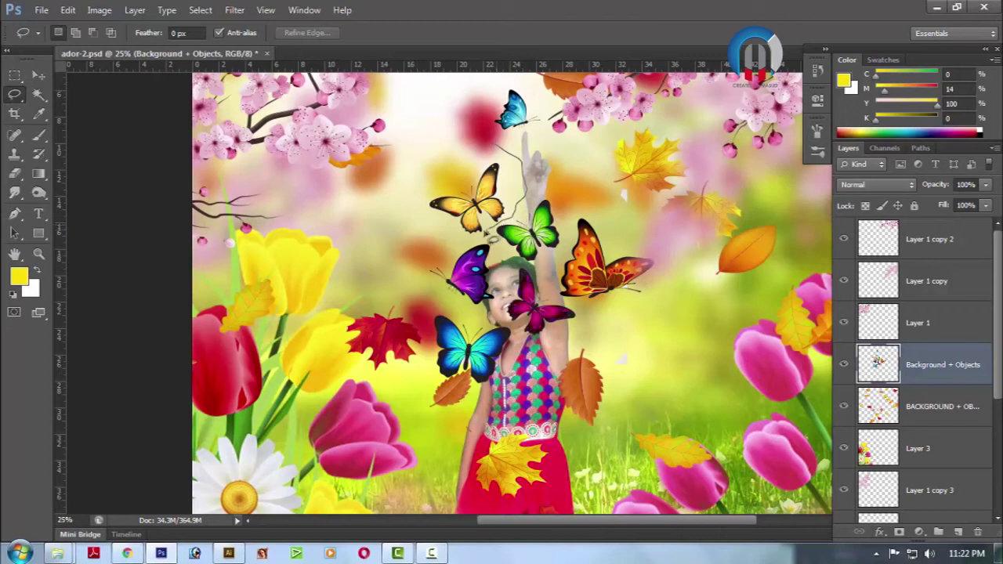
left_click_drag(463, 239, 470, 235)
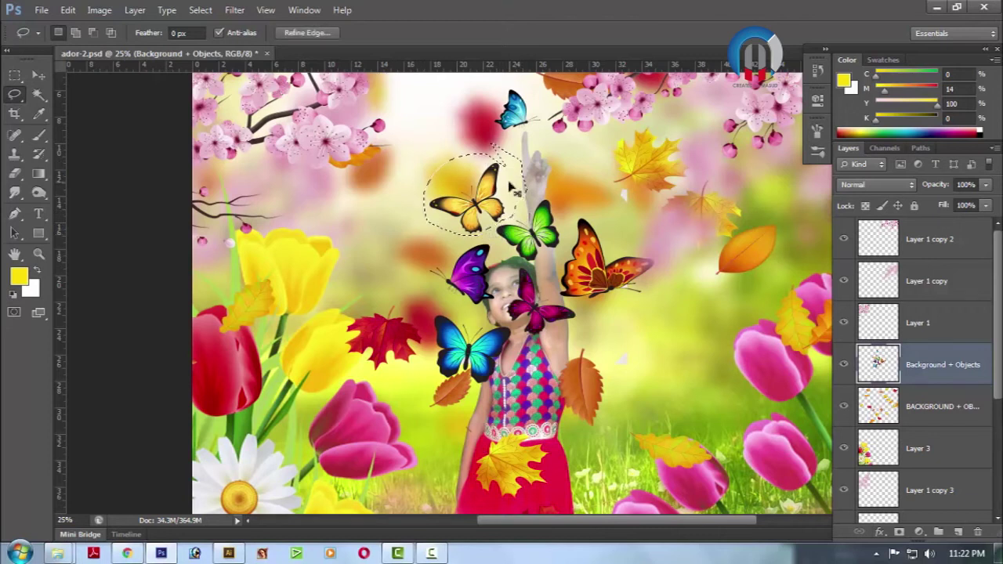
key("ctrl+t")
left_click_drag(472, 191, 368, 199)
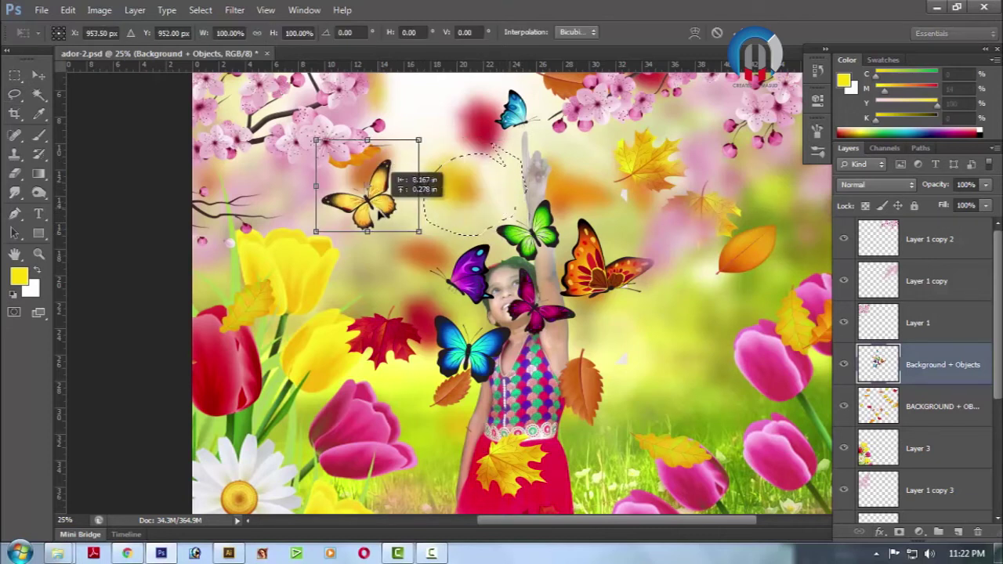
left_click_drag(422, 155, 416, 163)
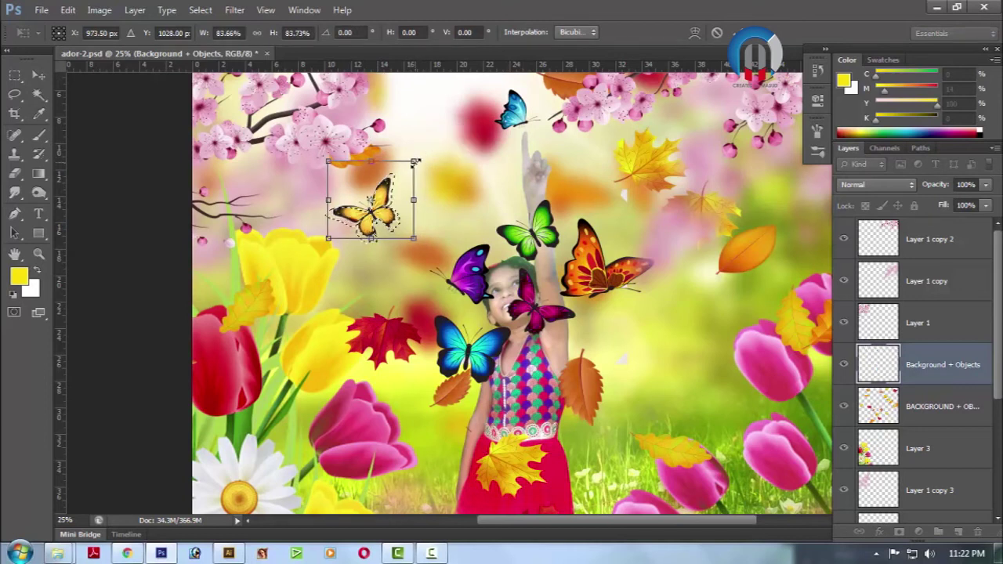
key("Return")
Move the purple butterfly down beside the daisy
left_click_drag(442, 226, 460, 310)
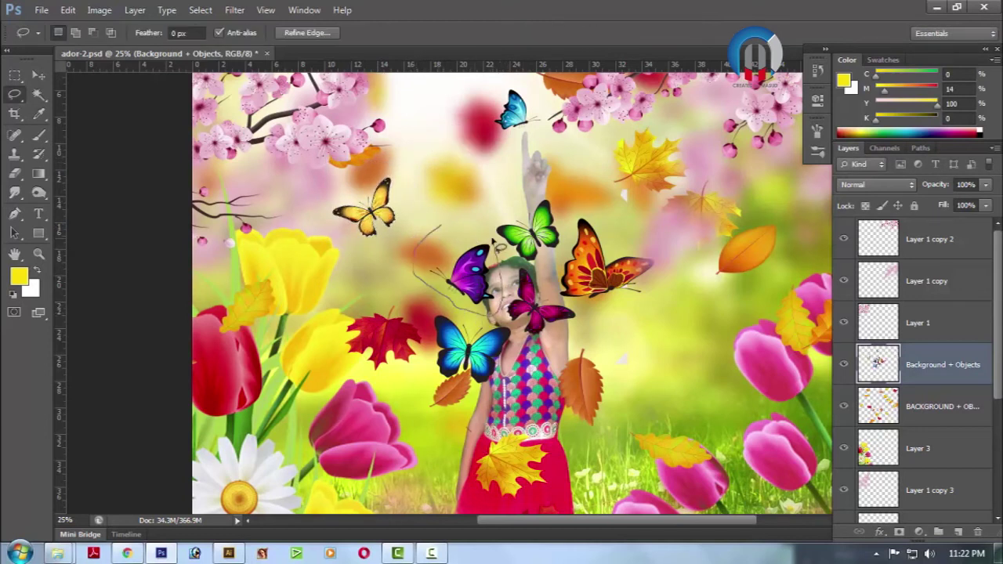
left_click_drag(440, 235, 442, 227)
key("ctrl+t")
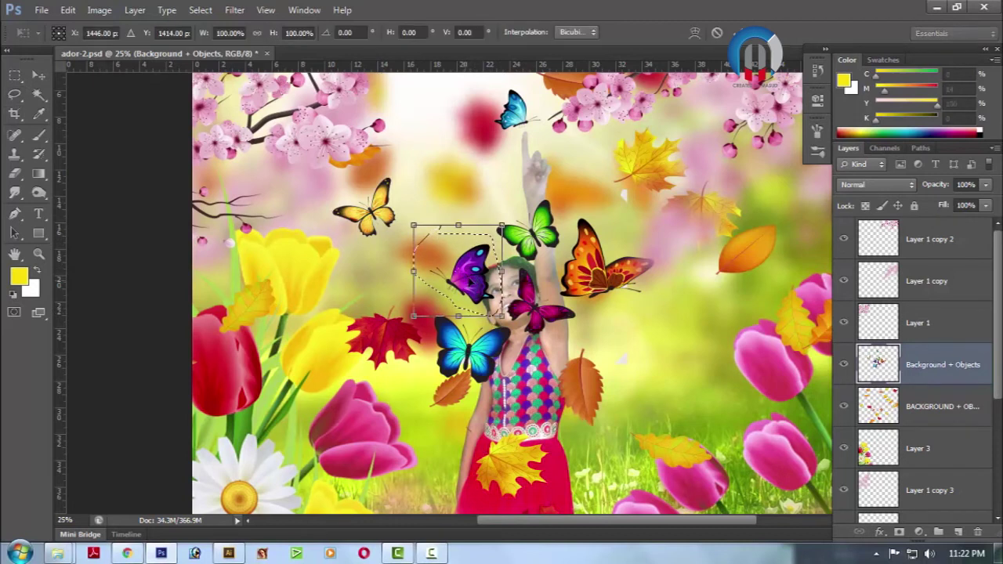
mouse_move(474, 278)
left_mouse_down()
mouse_move(394, 384)
mouse_move(331, 306)
mouse_move(290, 426)
left_mouse_up()
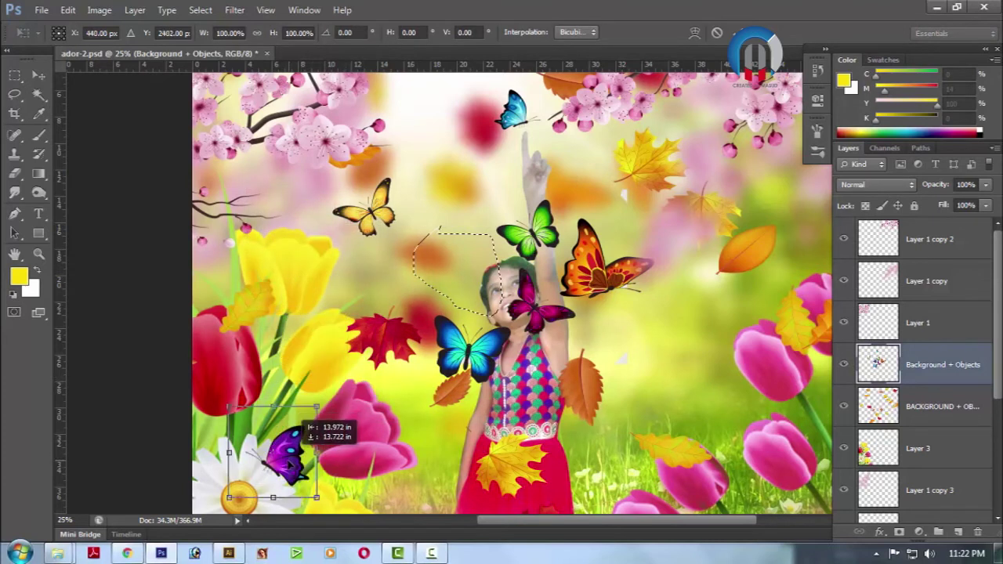
key("Return")
Move the orange butterfly down-right among the pink tulips
left_click_drag(558, 325, 527, 267)
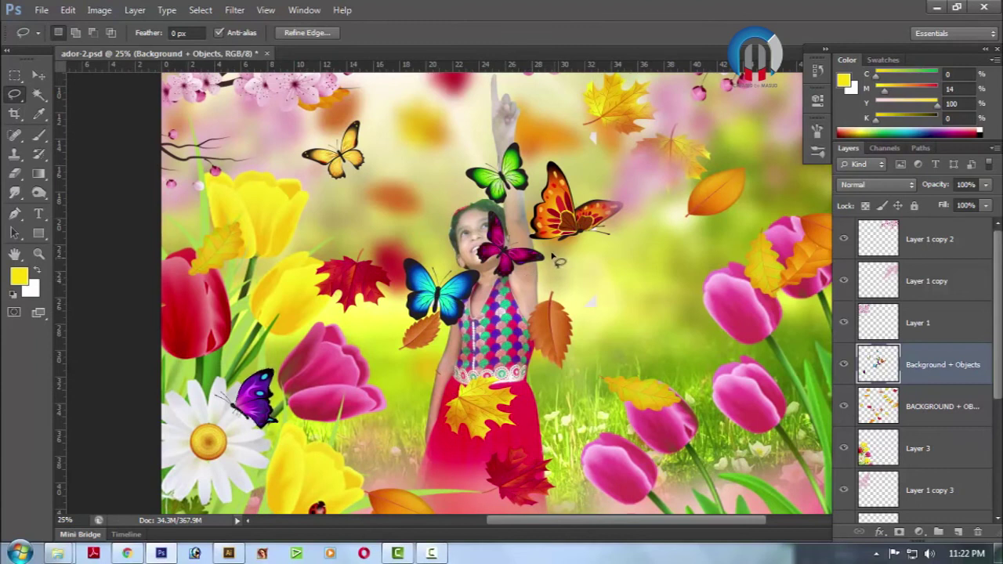
mouse_move(573, 146)
left_mouse_down()
mouse_move(630, 211)
mouse_move(588, 256)
mouse_move(566, 259)
left_mouse_up()
key("ctrl+t")
mouse_move(578, 199)
left_mouse_down()
mouse_move(654, 276)
mouse_move(664, 311)
left_mouse_up()
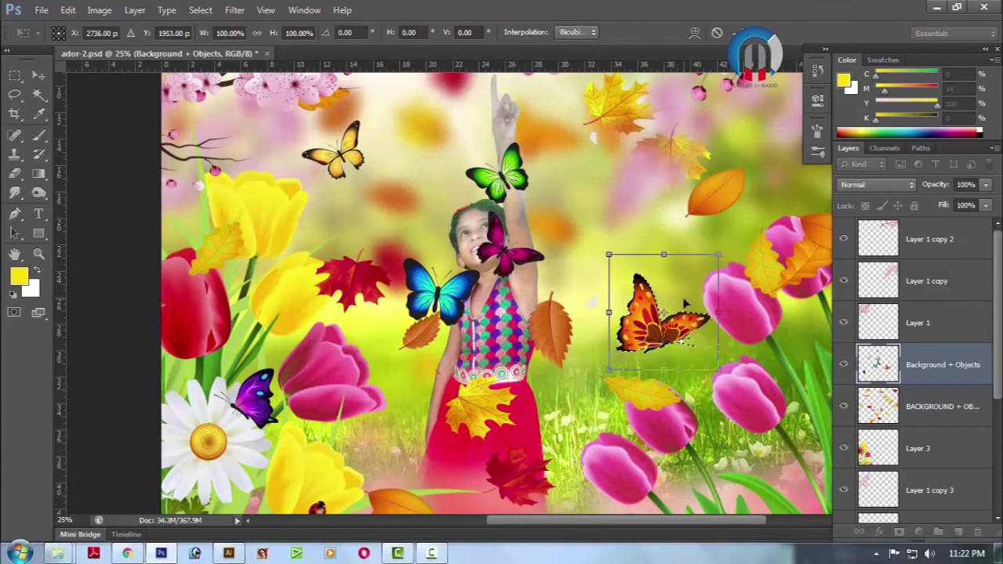
key("Return")
key("l")
Cut the green butterfly out of the butterfly layer
left_click_drag(560, 162, 494, 214)
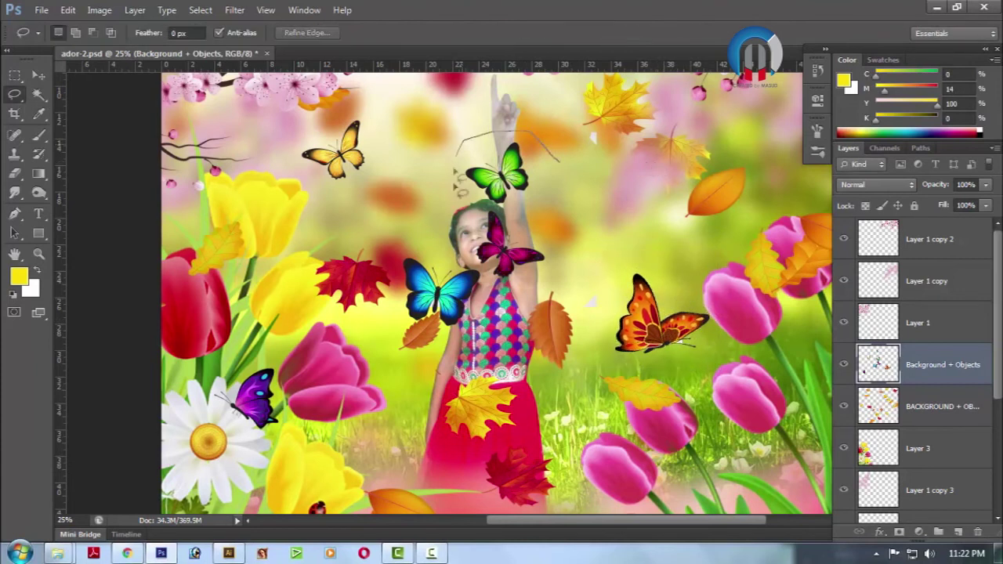
key("Delete")
key("ctrl+d")
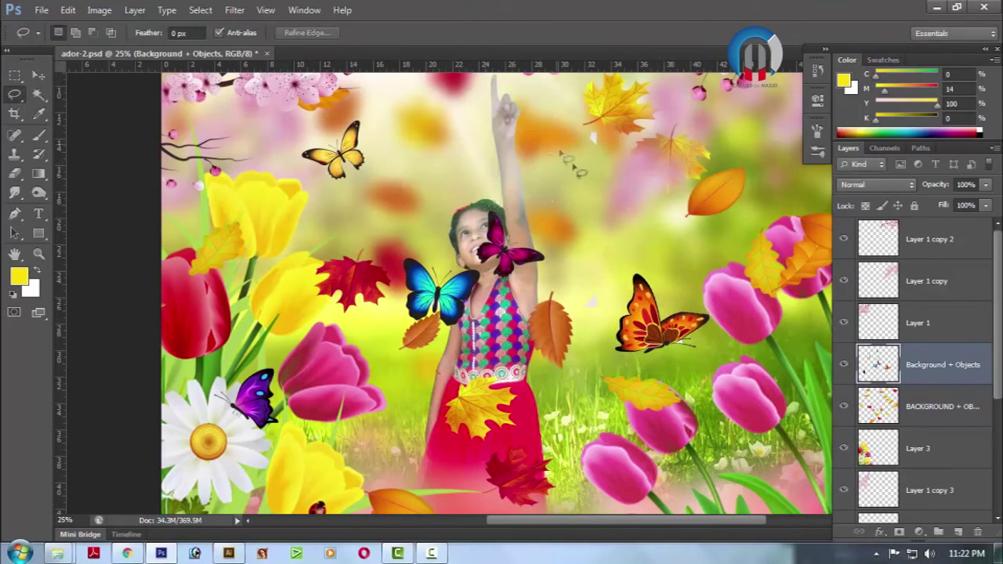
Paste the green butterfly as Layer 4 and move it right of the girl's head
key("ctrl+v")
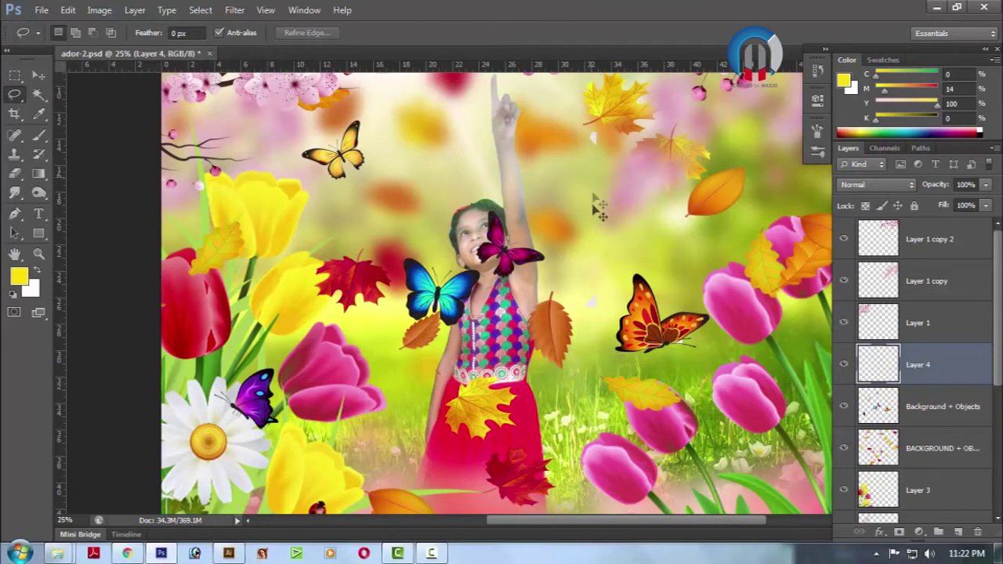
left_click(38, 76)
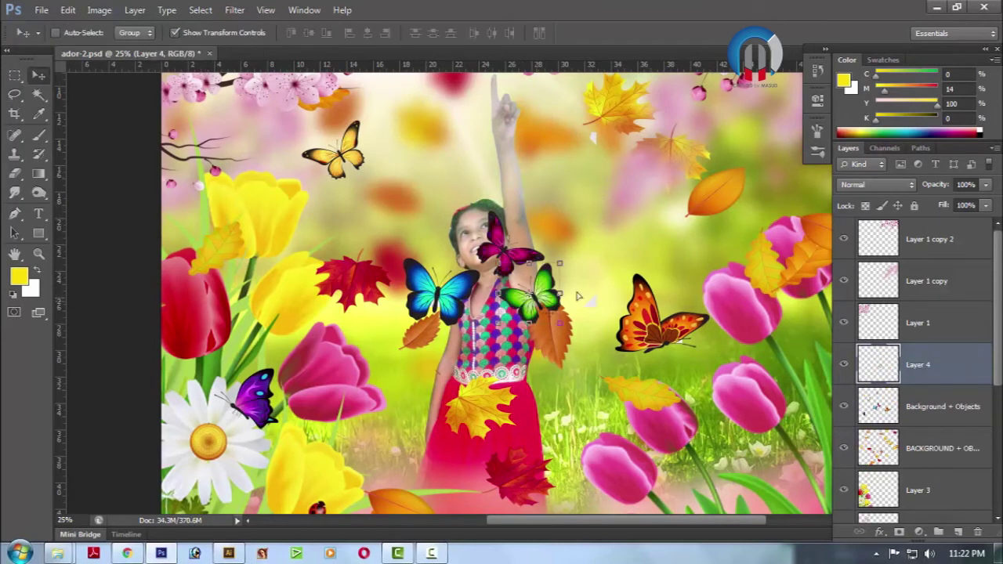
left_click_drag(527, 302, 598, 258)
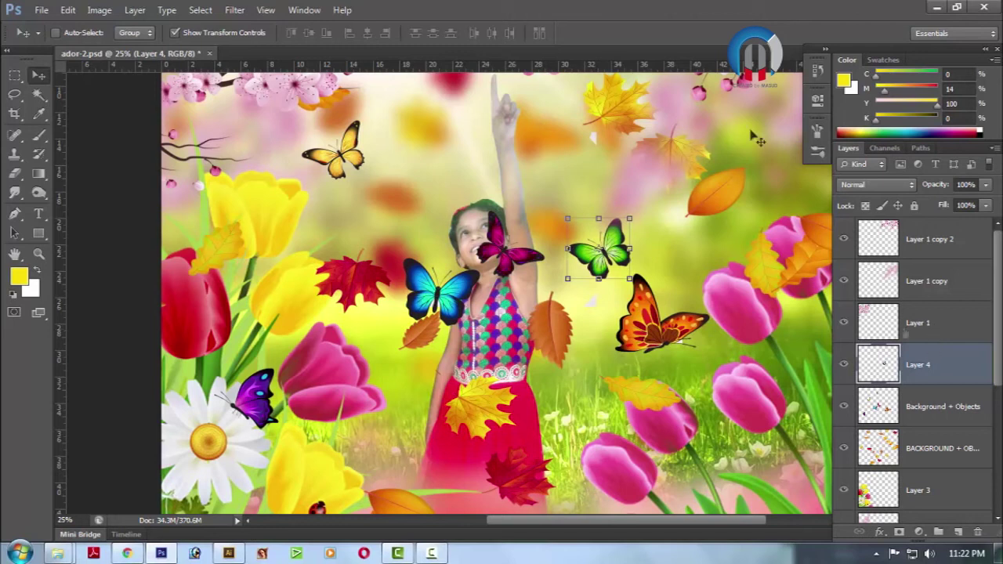
Apply a 5.9-pixel Gaussian Blur to the green butterfly
left_click(235, 9)
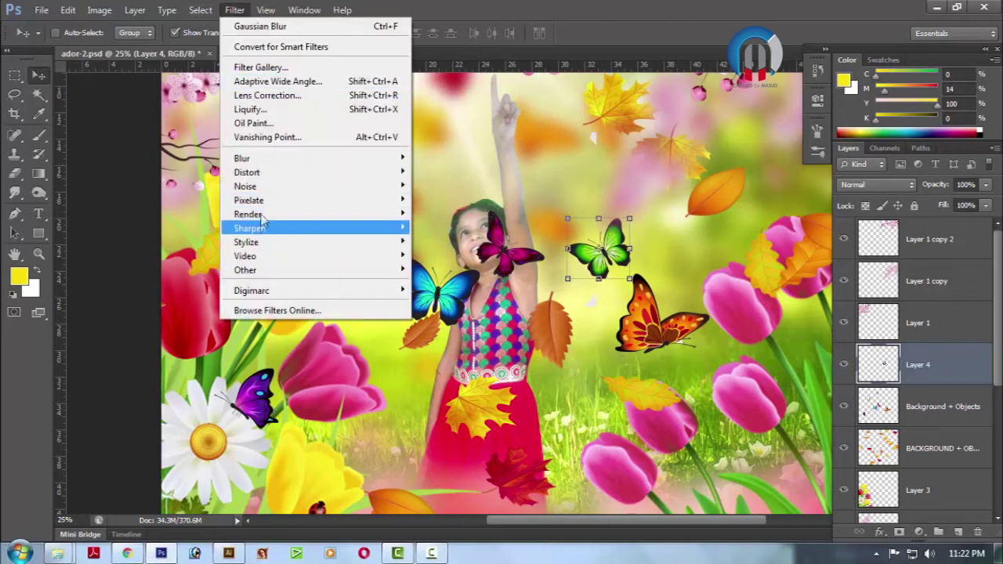
mouse_move(242, 158)
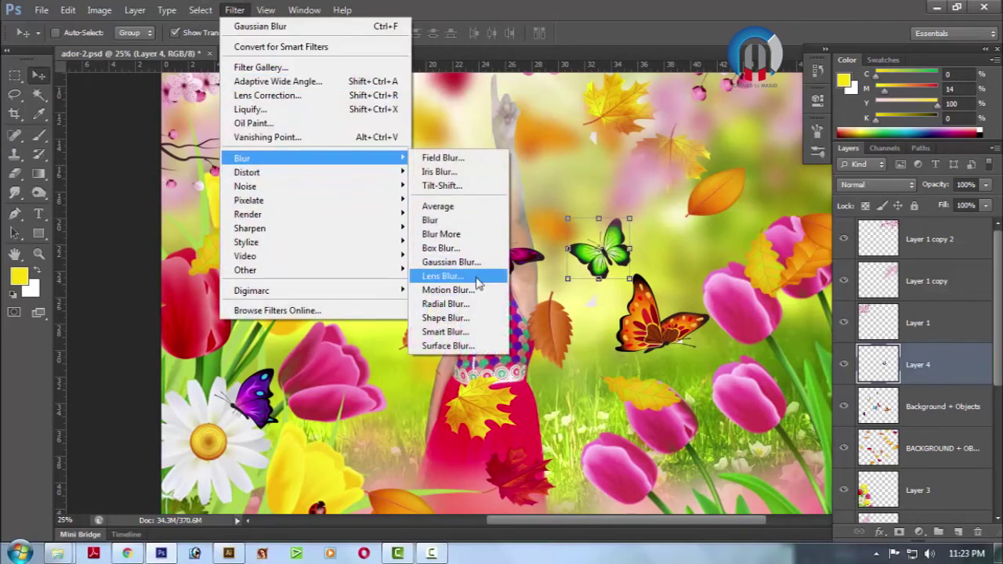
left_click(473, 271)
left_click_drag(699, 130, 821, 132)
left_click(806, 351)
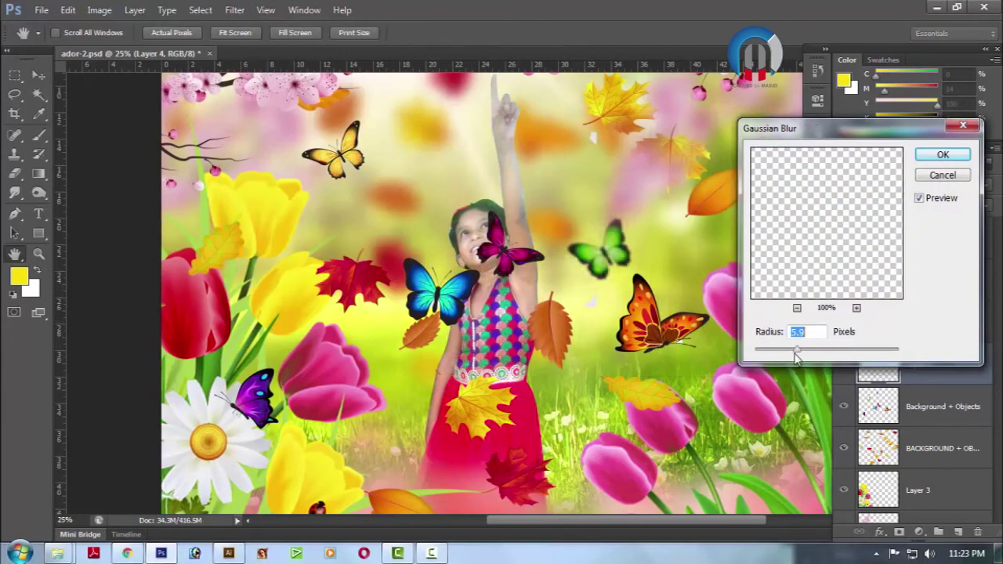
left_click_drag(810, 356, 827, 356)
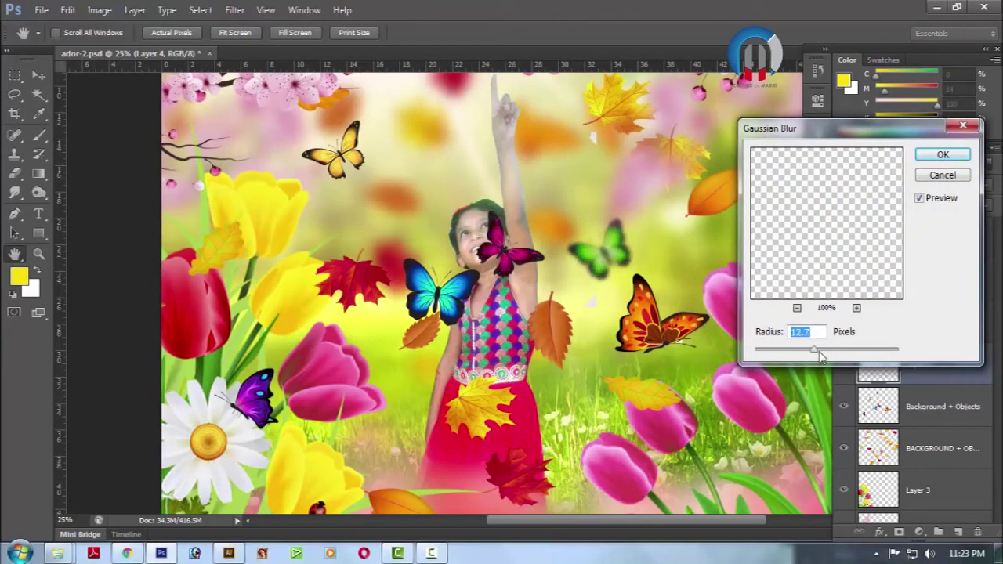
left_click(799, 355)
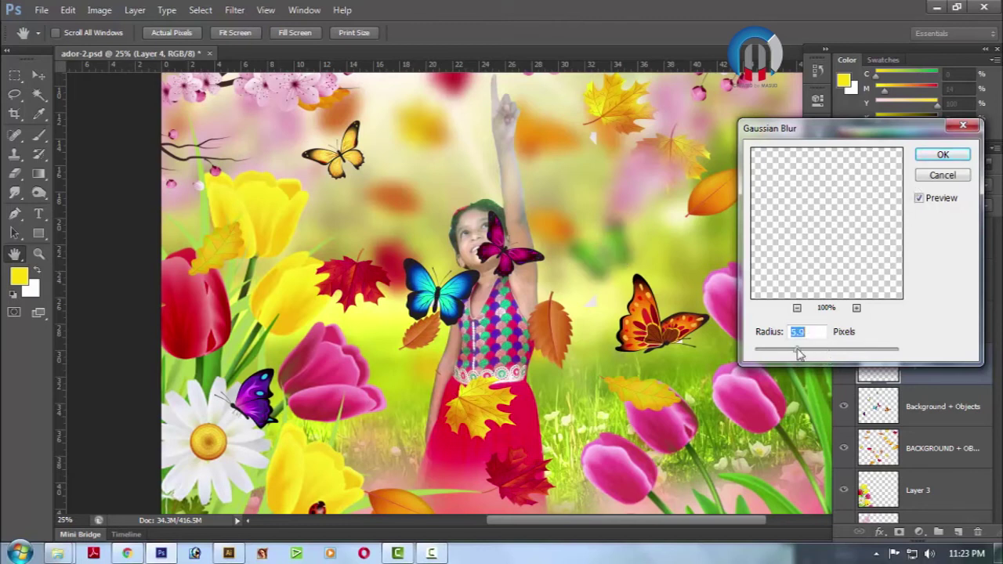
left_click(940, 155)
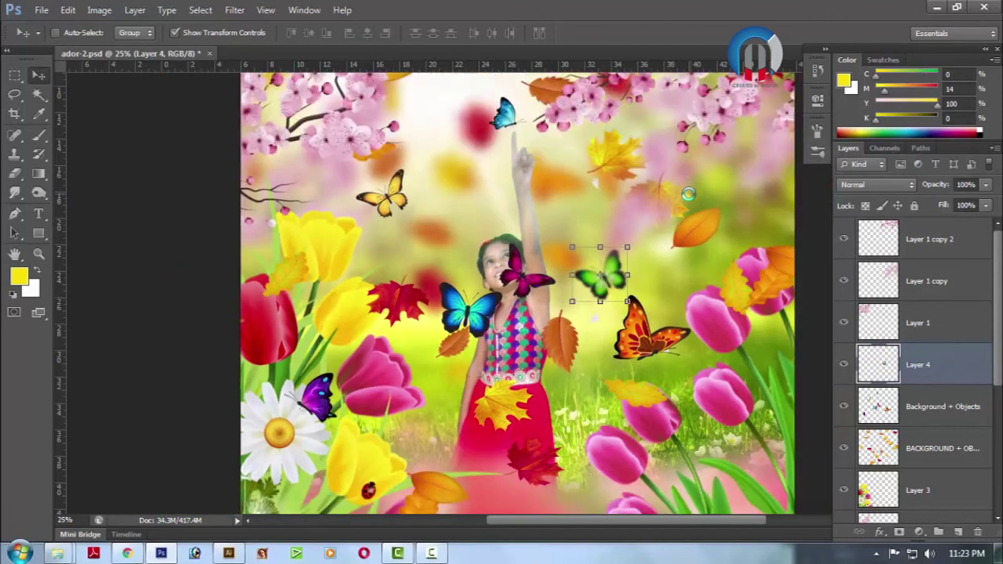
Cut the pink butterfly off the girl's face on the Background + Objects layer
key("ctrl+minus")
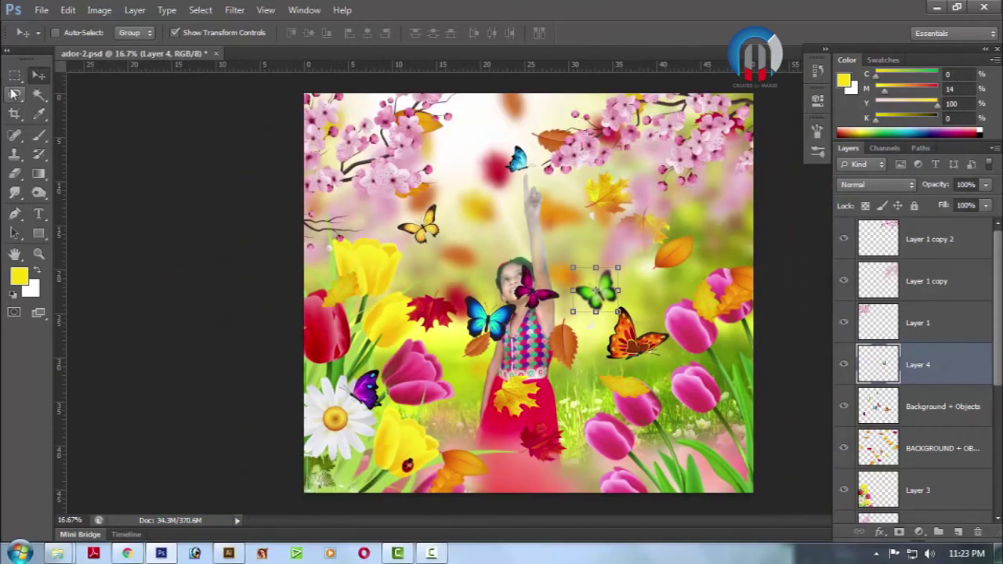
left_click(13, 94)
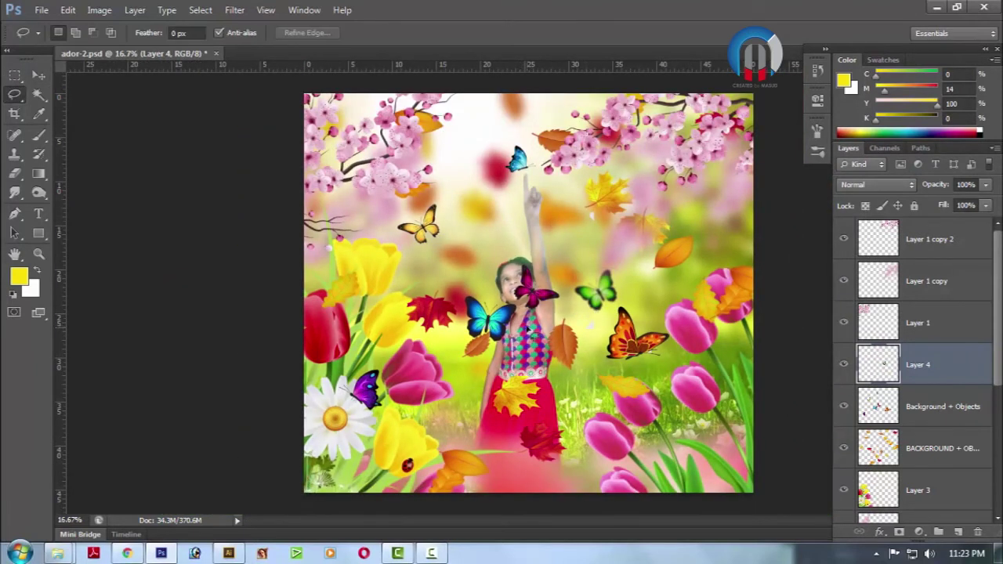
mouse_move(563, 306)
left_mouse_down()
mouse_move(513, 267)
mouse_move(576, 329)
left_mouse_up()
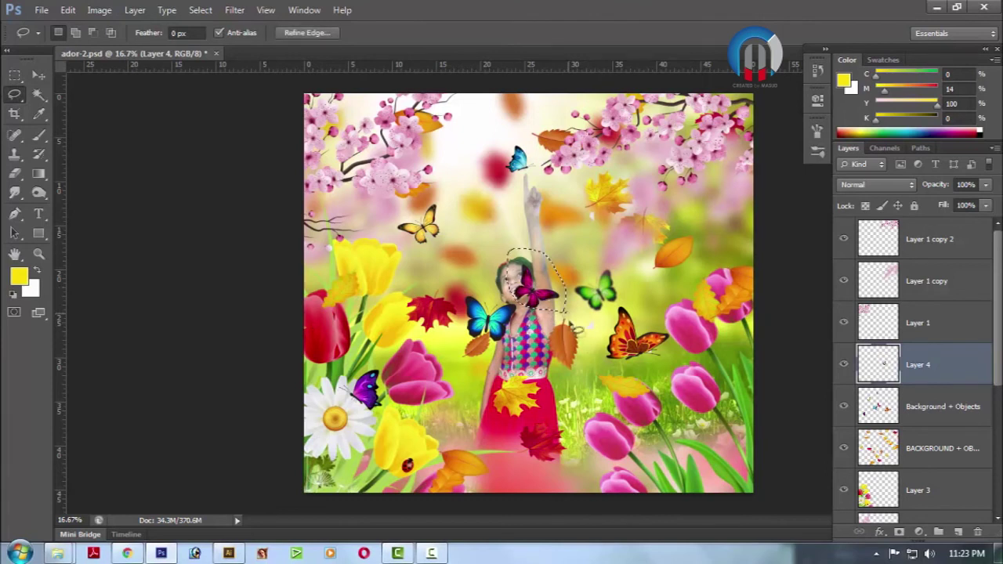
key("ctrl+d")
left_click_drag(513, 302, 529, 368)
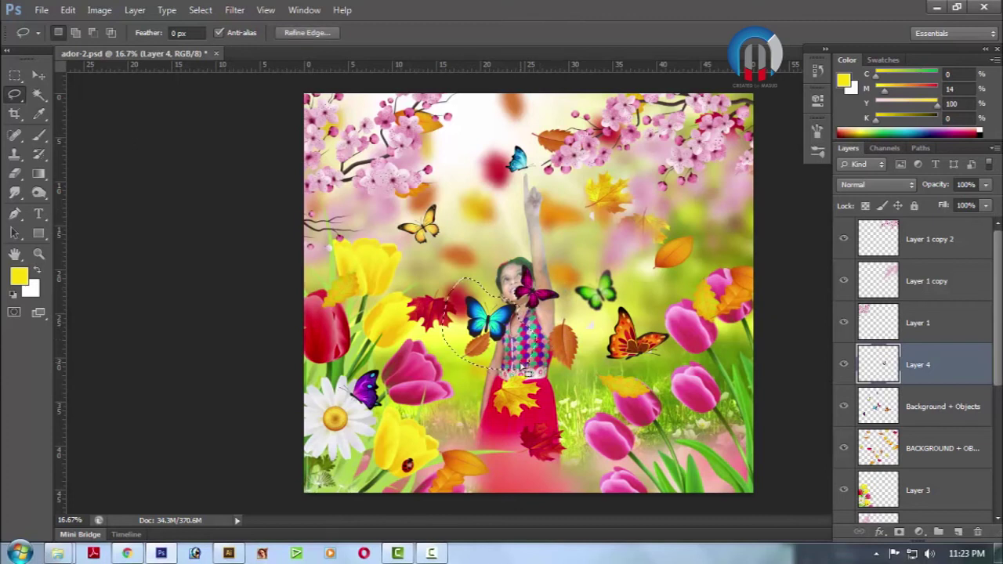
left_click(923, 415)
key("Delete")
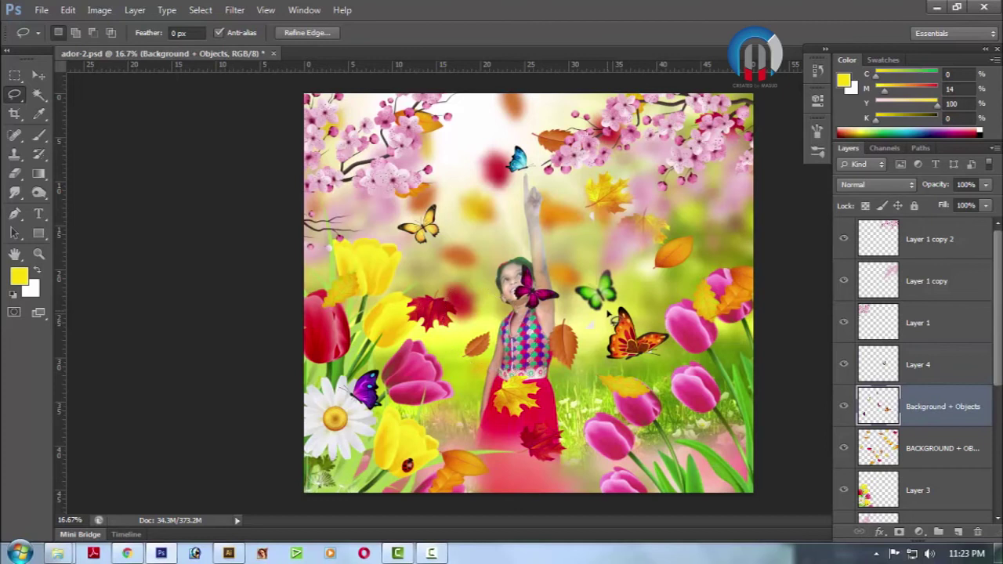
mouse_move(558, 314)
left_mouse_down()
mouse_move(540, 264)
mouse_move(570, 336)
left_mouse_up()
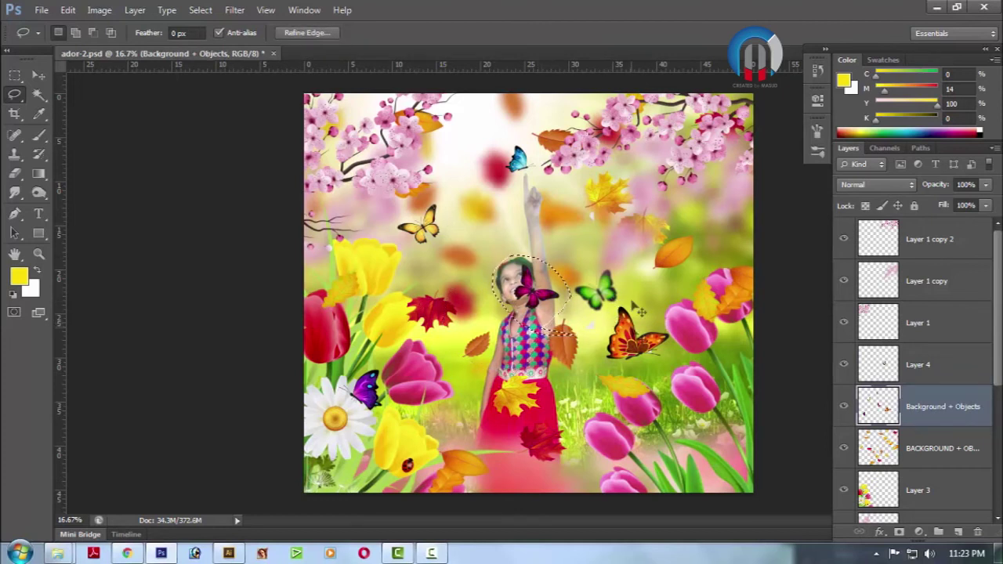
key("Delete")
key("ctrl+d")
Paste the pink butterfly as Layer 5 and place it low beside her dress
key("v")
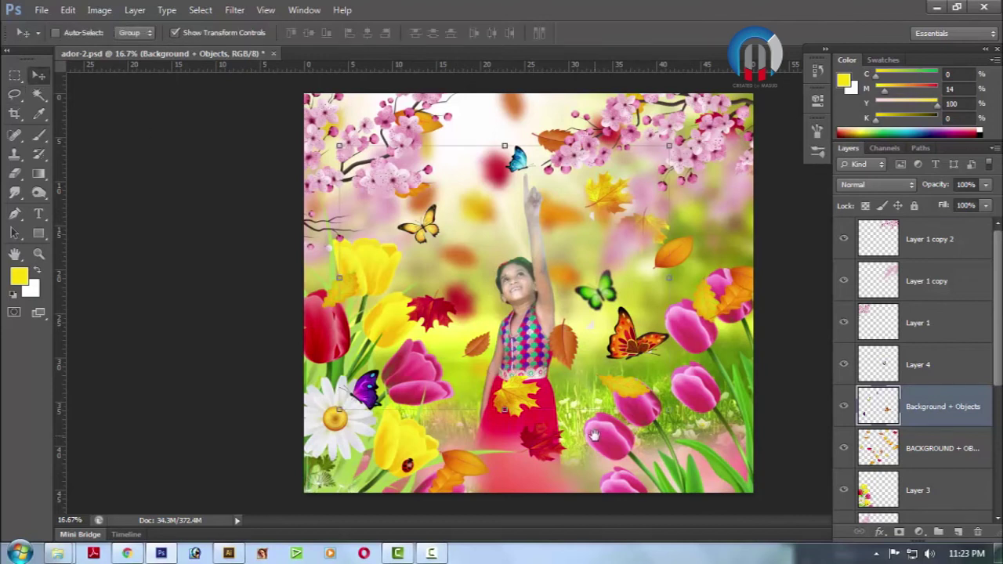
scroll(594, 436, "up", 1)
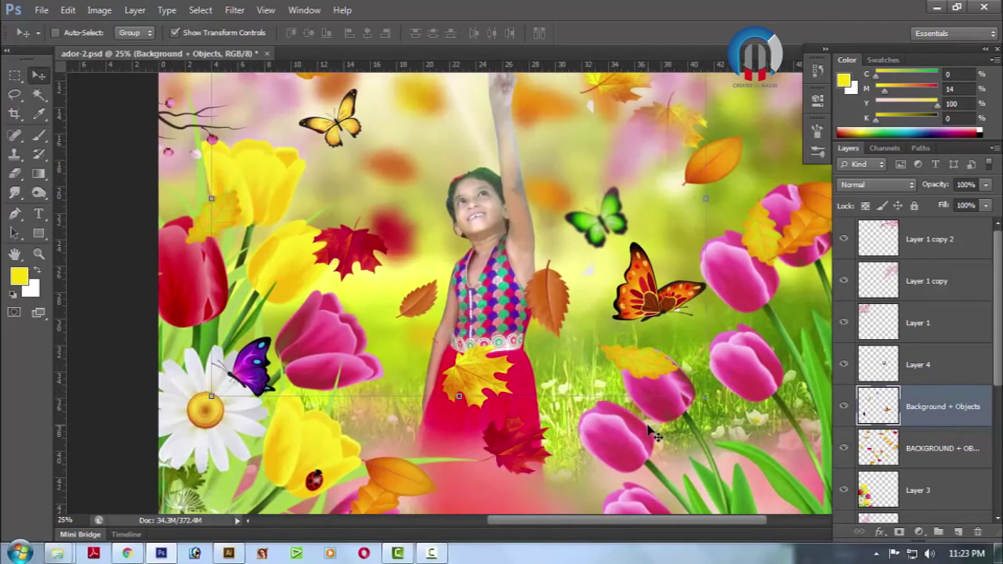
key("ctrl+v")
mouse_move(542, 305)
left_mouse_down()
mouse_move(612, 430)
mouse_move(595, 401)
mouse_move(437, 486)
mouse_move(441, 459)
mouse_move(426, 457)
mouse_move(419, 476)
left_mouse_up()
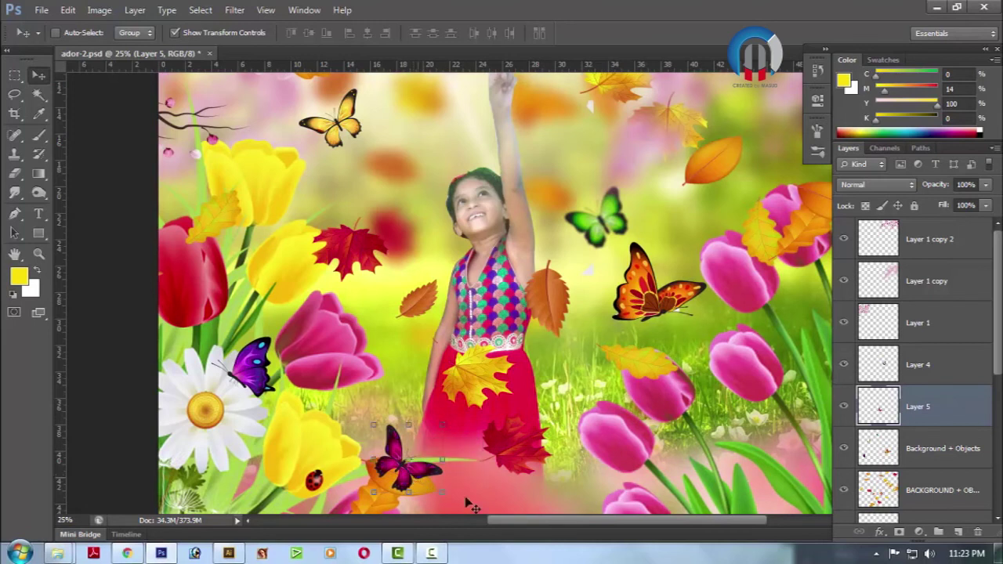
Zoom out to the whole image and make Background + Objects the active layer
key("ctrl+minus")
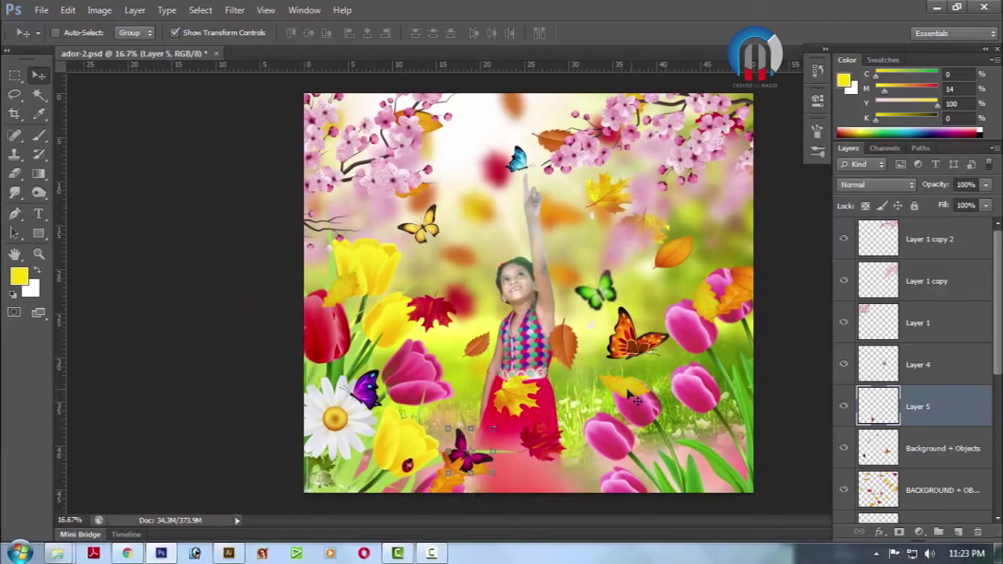
left_click(14, 75)
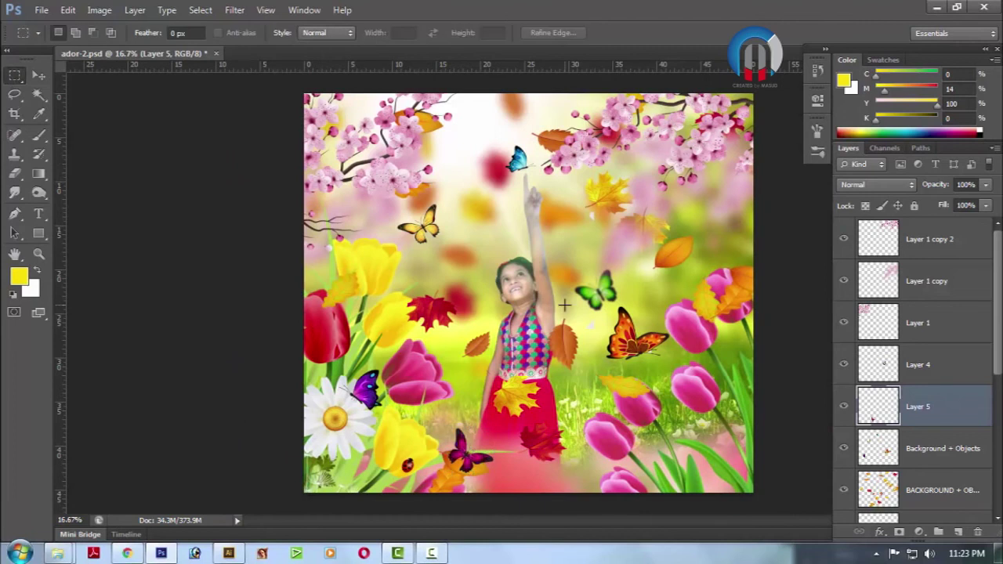
left_click(572, 303, "ctrl")
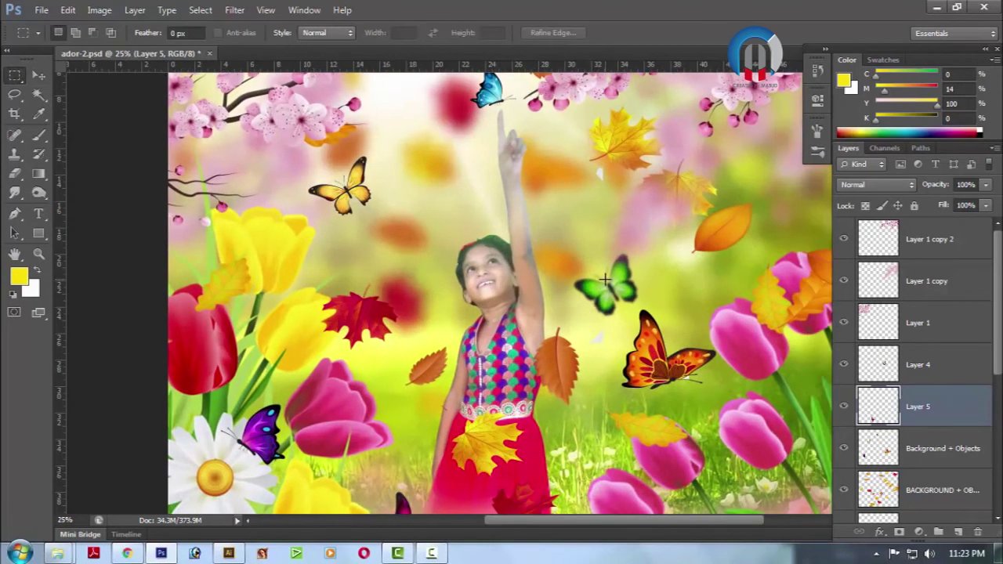
key("ctrl+minus")
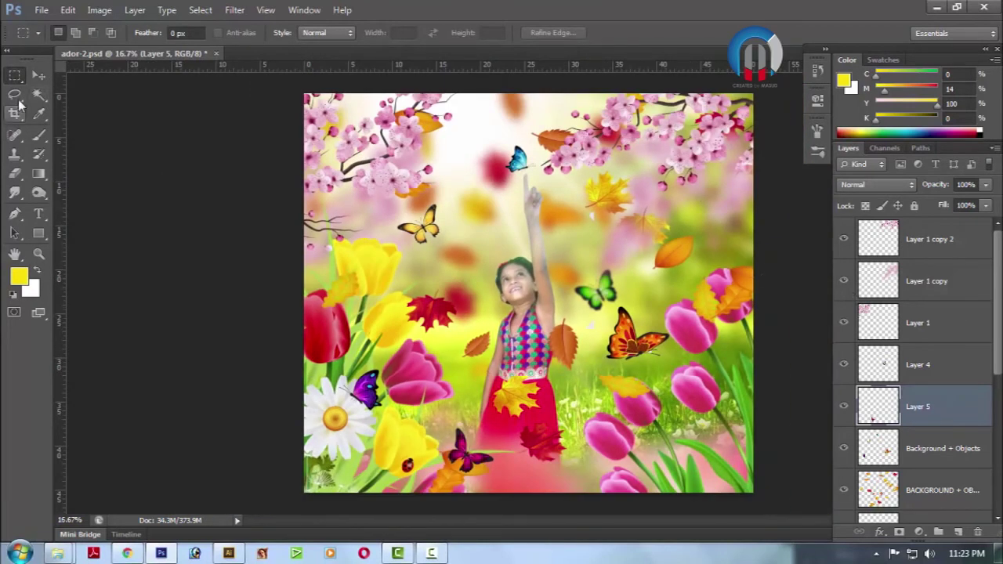
left_click(38, 76)
left_click(529, 163, "ctrl")
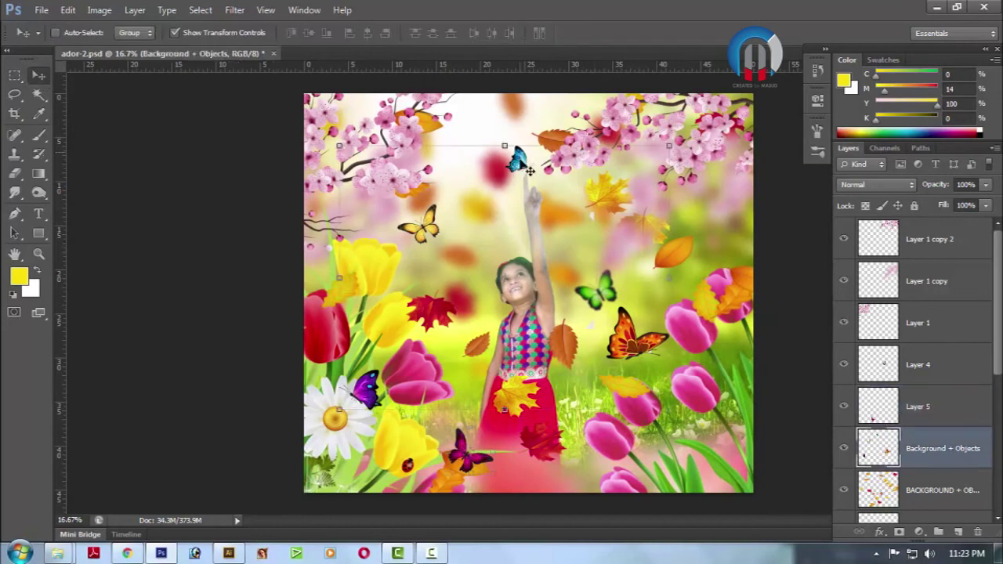
Enlarge the blue butterfly near the girl's hand to about 150%, nudge it up-left, and save
left_click(14, 94)
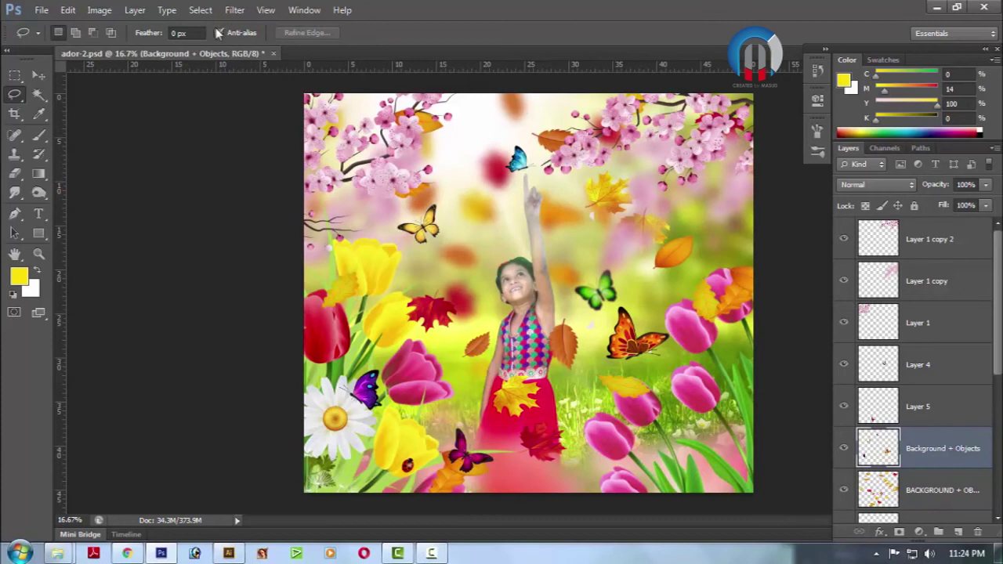
left_click_drag(533, 117, 534, 127)
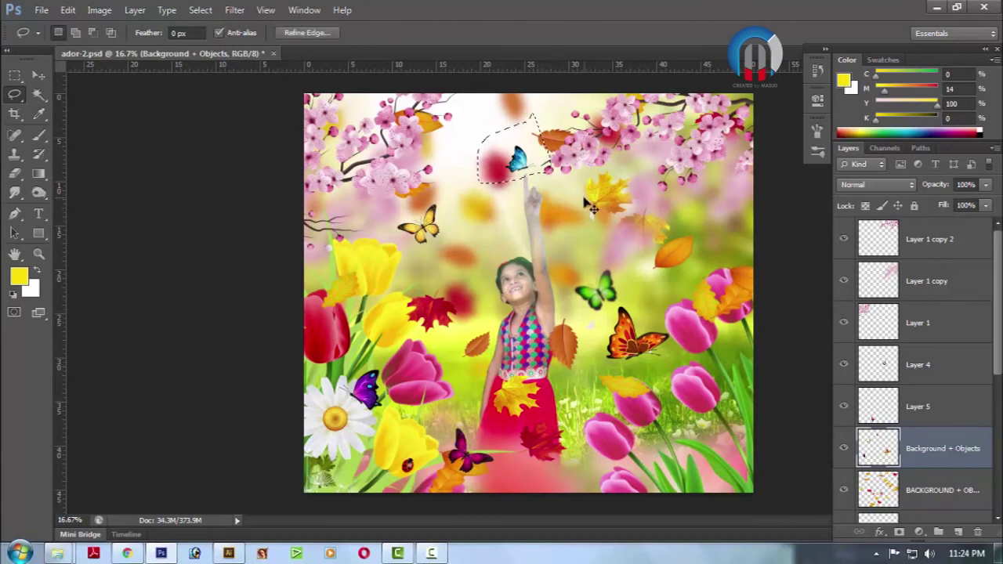
key("ctrl+t")
left_click_drag(551, 185, 573, 206)
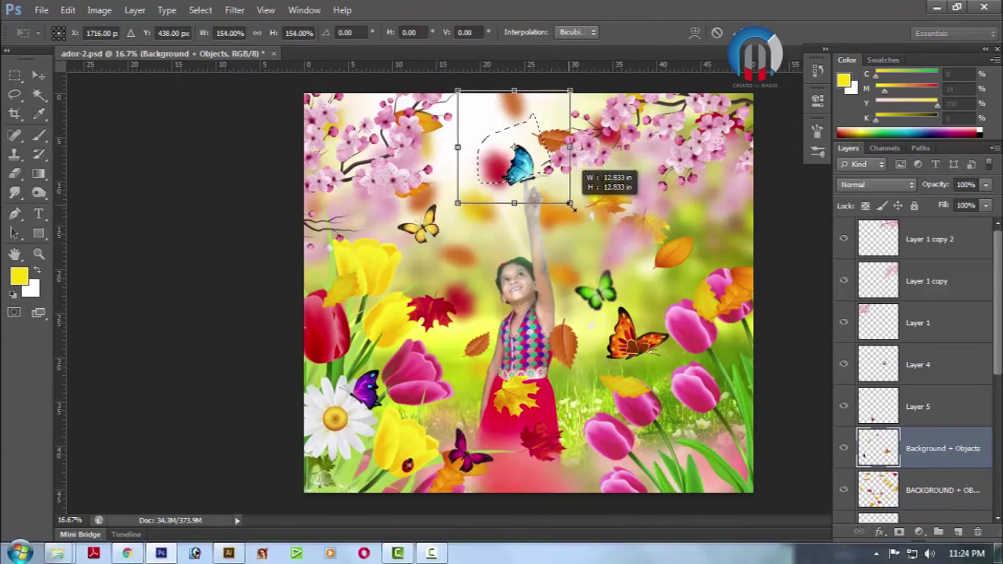
left_click_drag(515, 147, 509, 134)
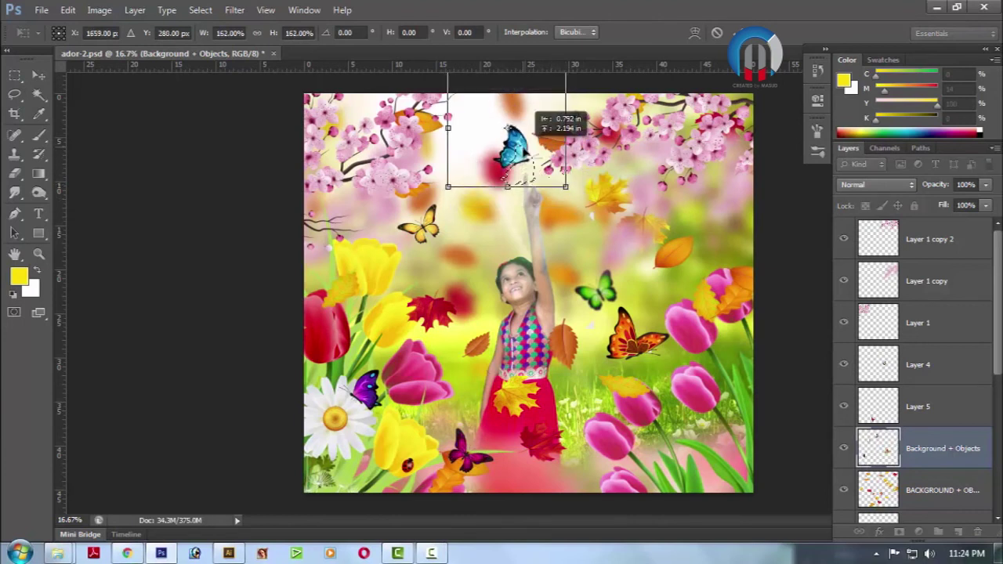
key("Return")
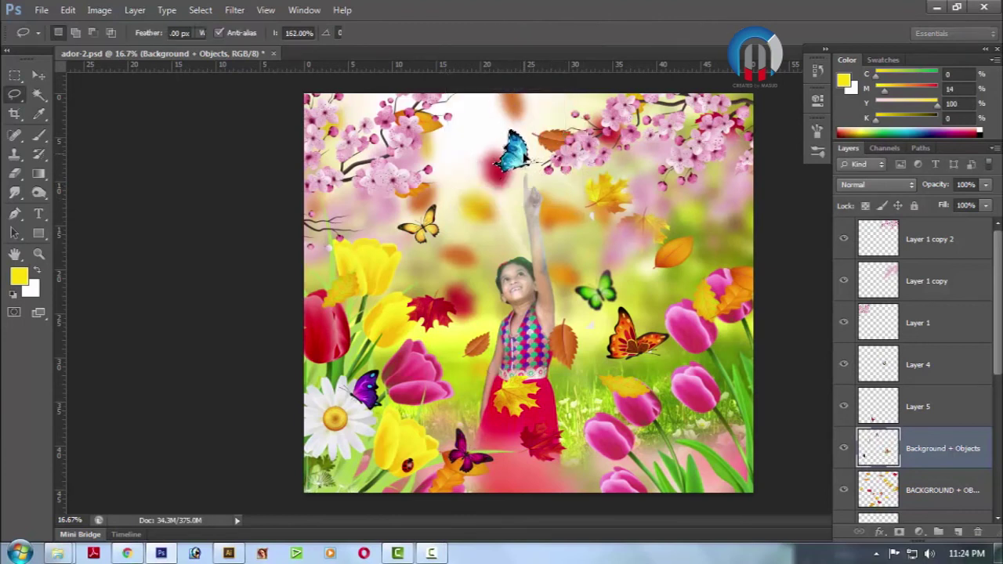
left_click(14, 76)
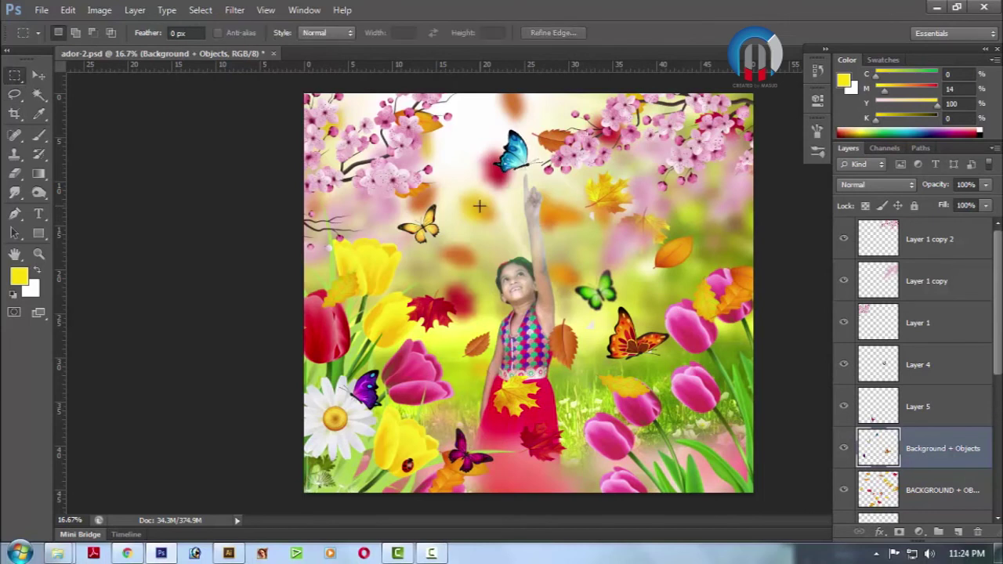
key("ctrl+s")
Lasso the leaf beside the girl's raised arm on the lower Background + Objects layer
left_click(14, 94)
scroll(710, 426, "up", 1)
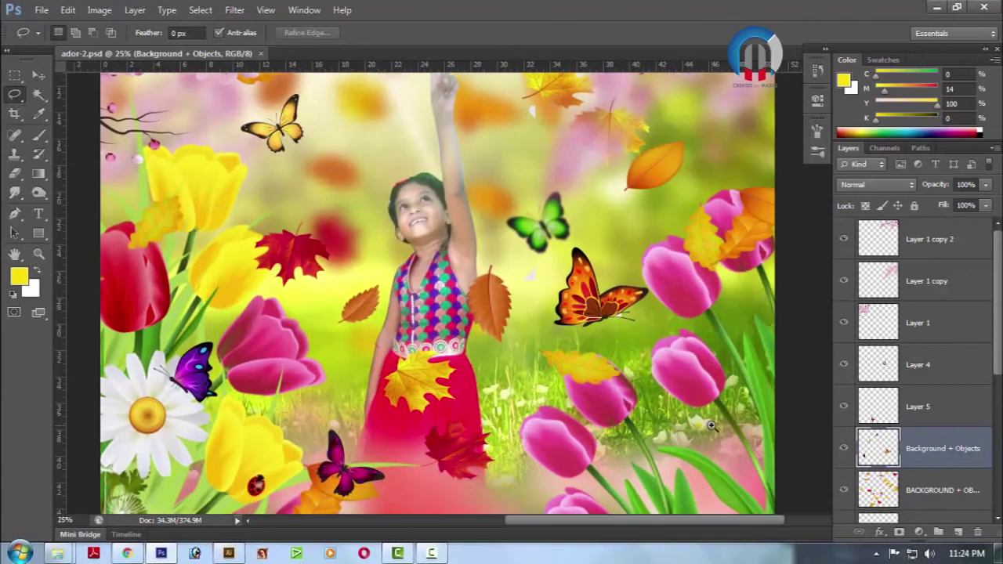
scroll(516, 414, "down", 2)
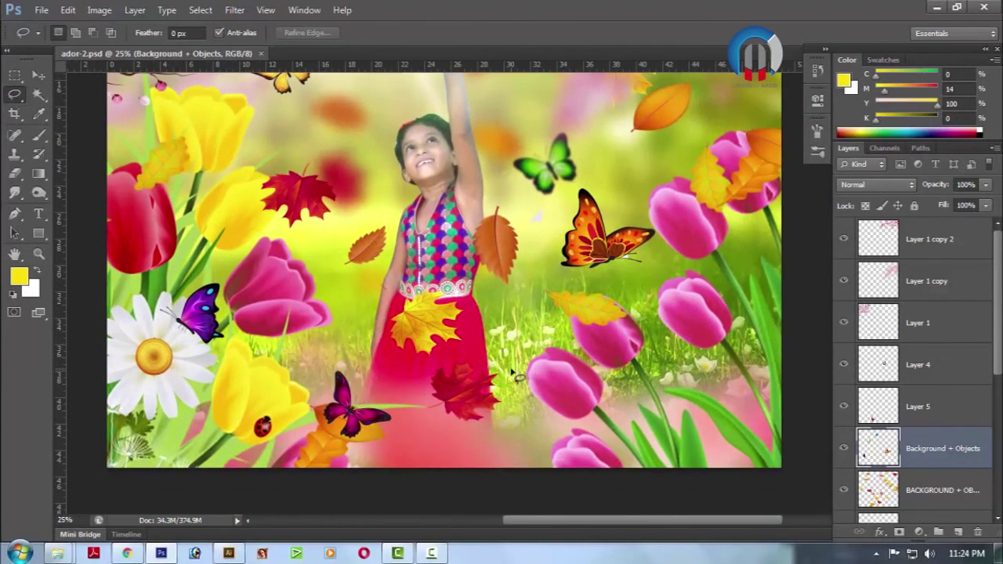
left_click_drag(492, 187, 532, 212)
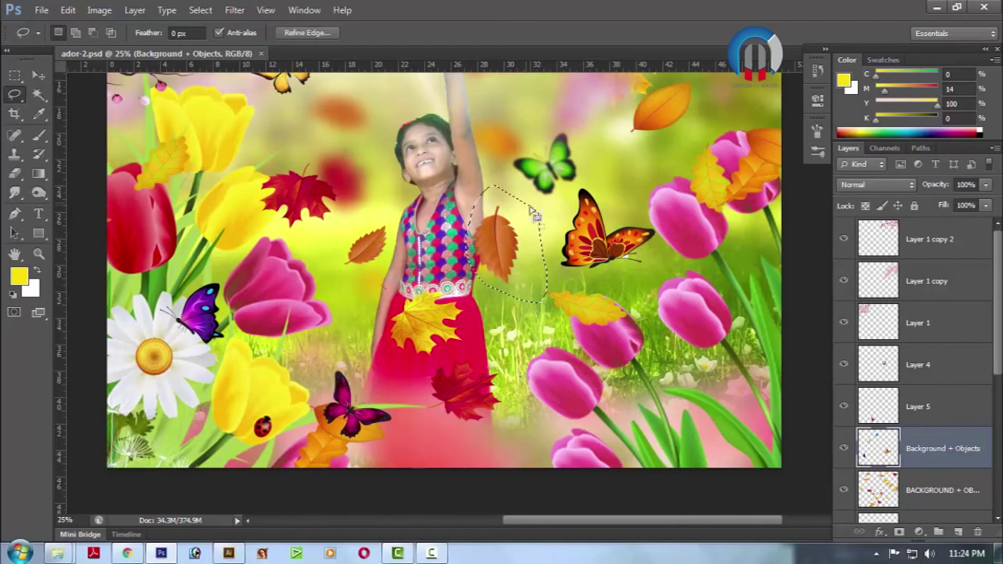
scroll(917, 476, "down", 1)
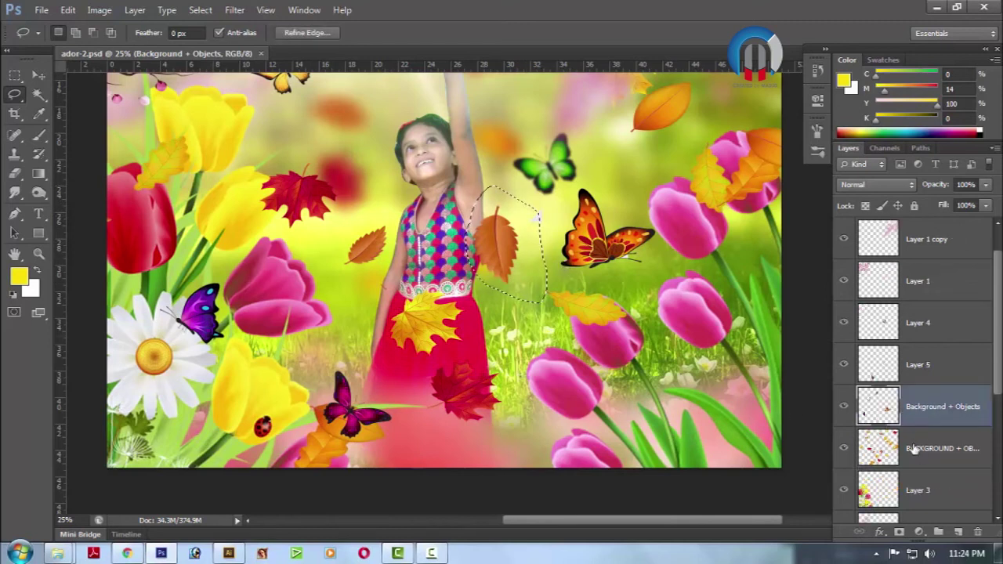
left_click(918, 448)
key("ctrl+d")
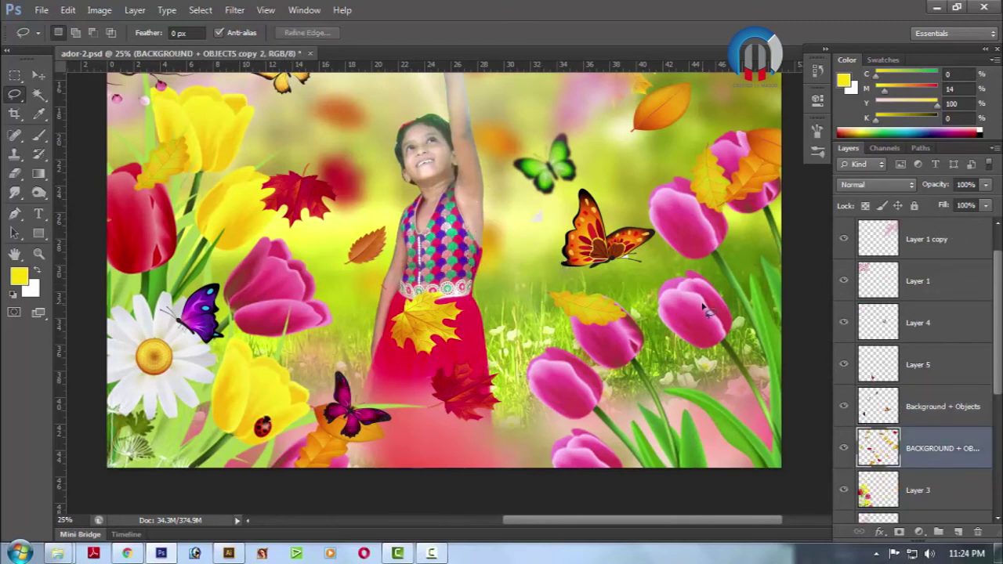
scroll(708, 311, "down", 1)
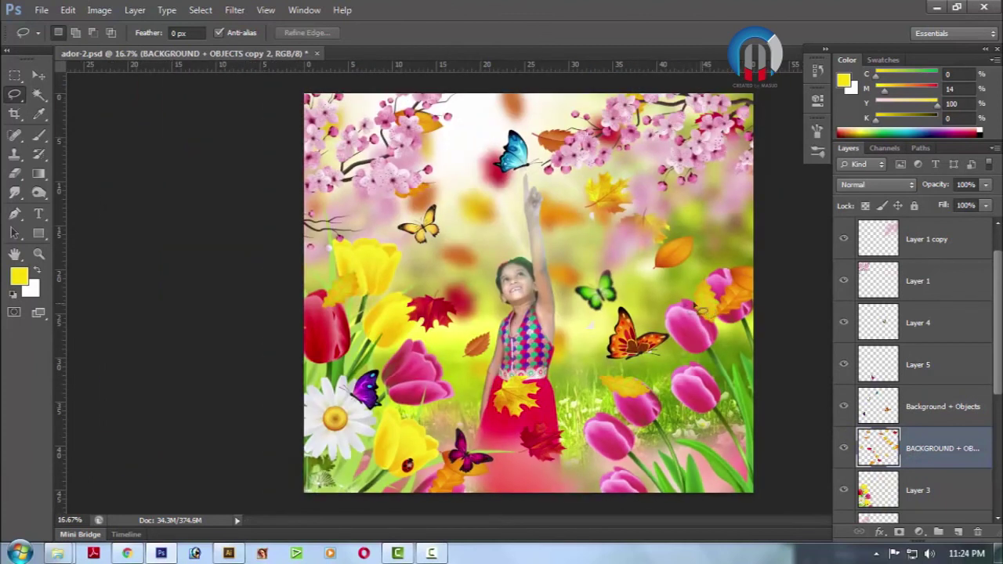
key("Tab")
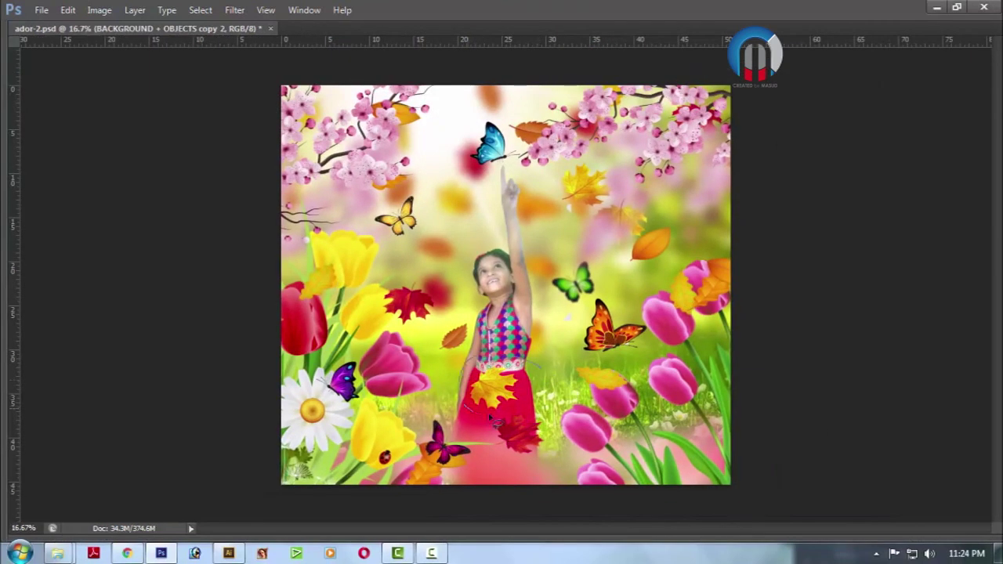
key("Tab")
Scale the yellow leaf on the girl's dress down to about 71%
left_click_drag(559, 412, 559, 412)
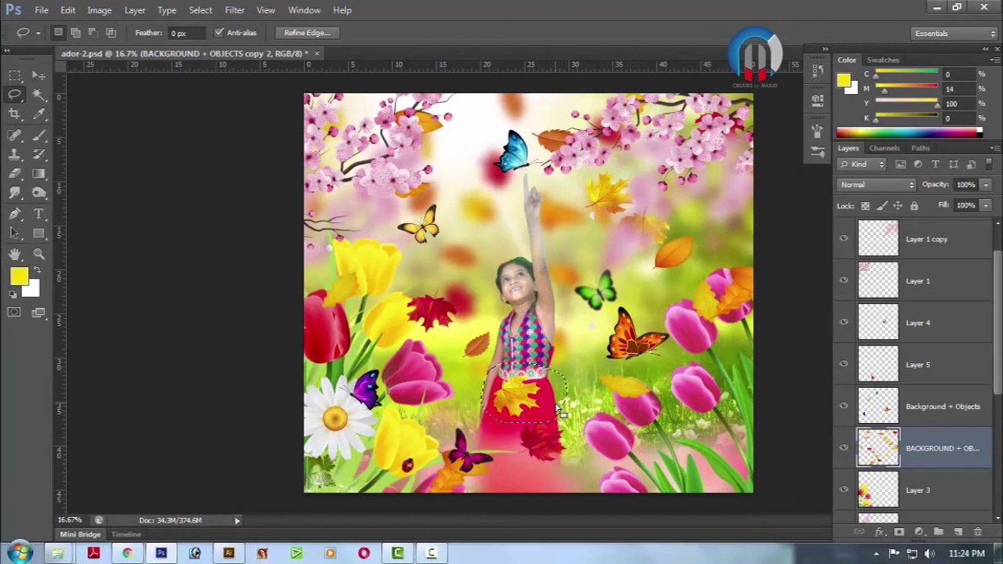
key("ctrl+t")
mouse_move(577, 423)
left_mouse_down()
mouse_move(545, 406)
mouse_move(575, 402)
left_mouse_up()
key("Return")
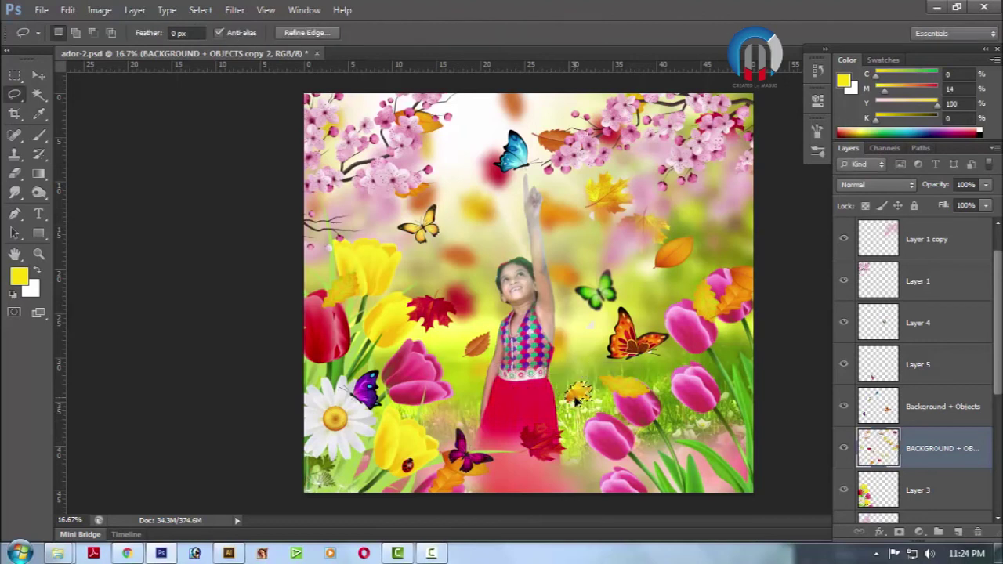
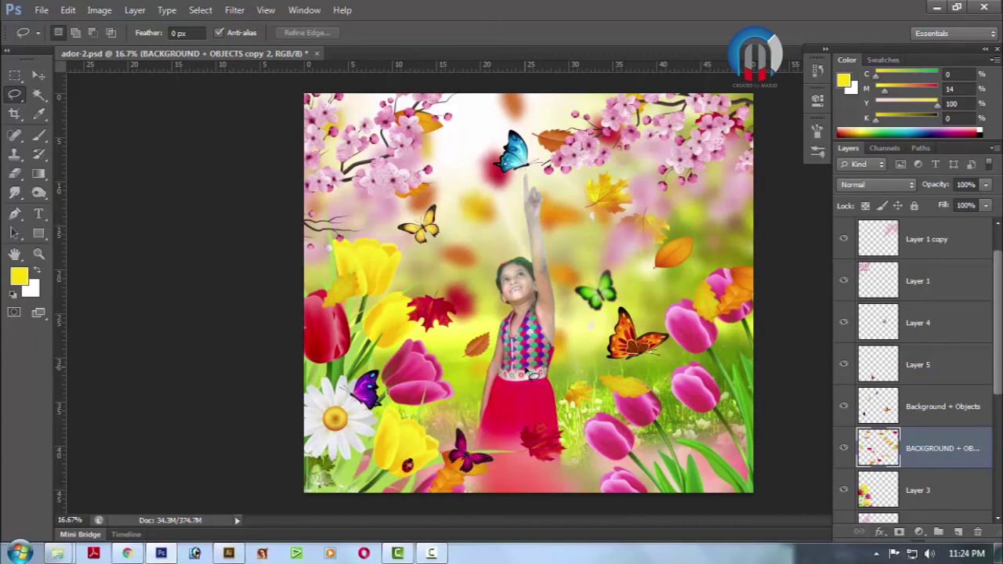
Duplicate Layer 1 copy into Layer 1 copy 2 and select the new layer
key("Tab")
key("Tab")
left_click(928, 247)
key("ctrl+j")
left_click(927, 290)
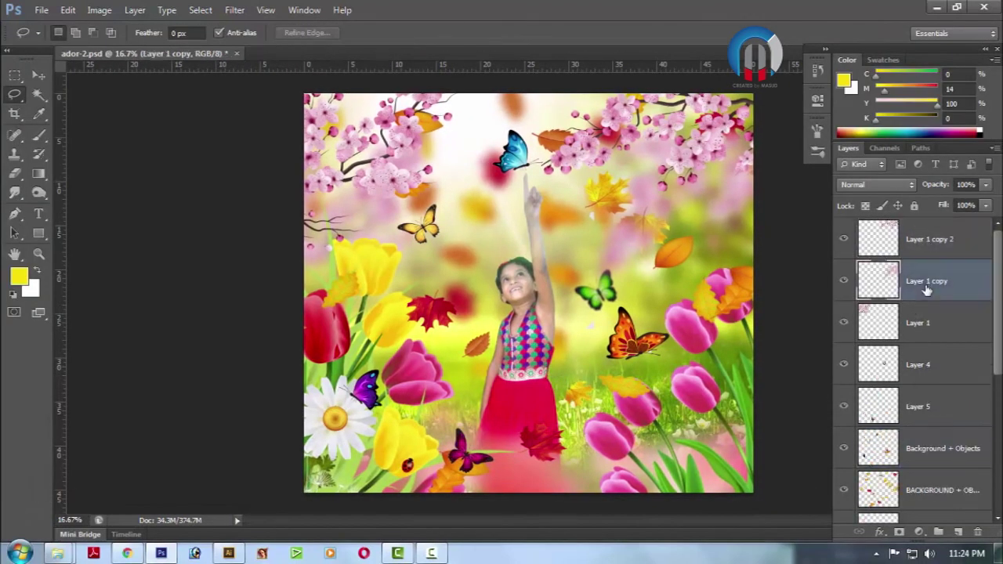
left_click(918, 235)
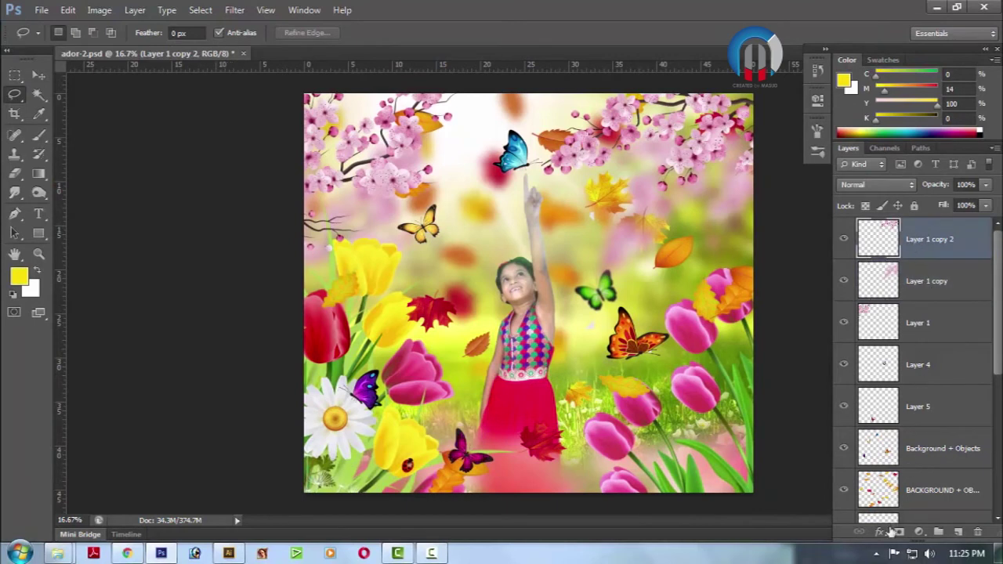
left_click(919, 533)
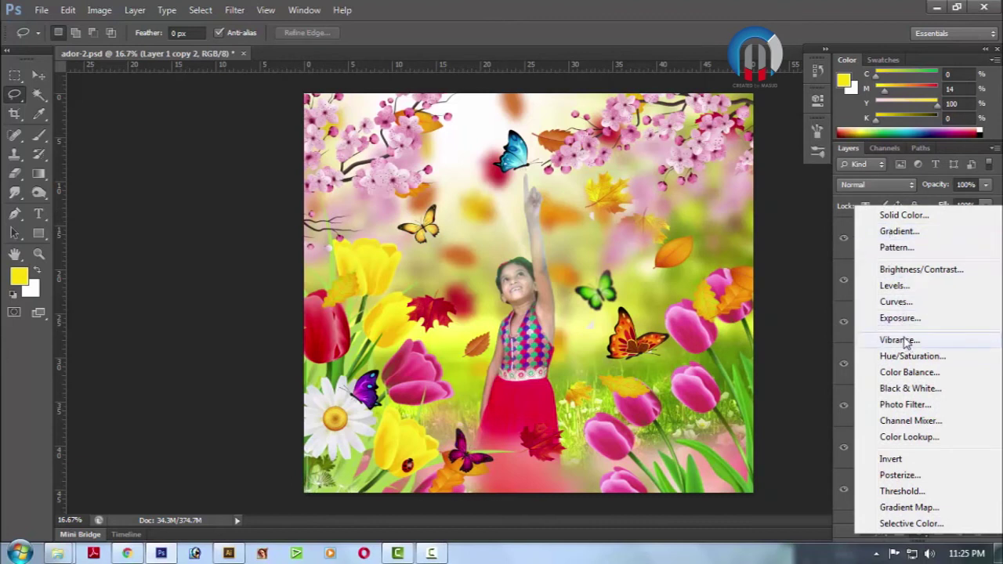
Add a radial Violet, Orange gradient fill layer above Layer 1 copy 2
left_click(900, 232)
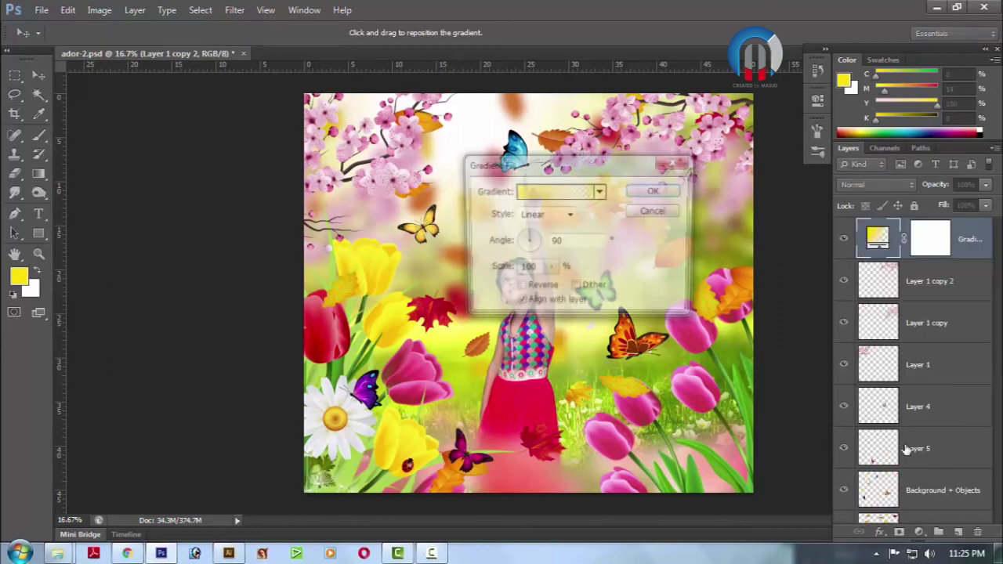
left_click(580, 191)
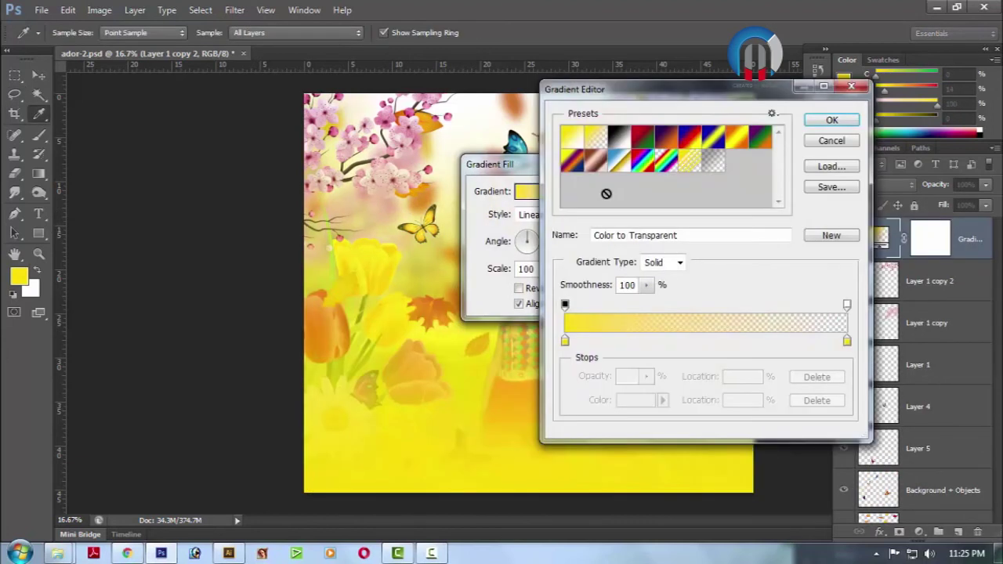
left_click(664, 141)
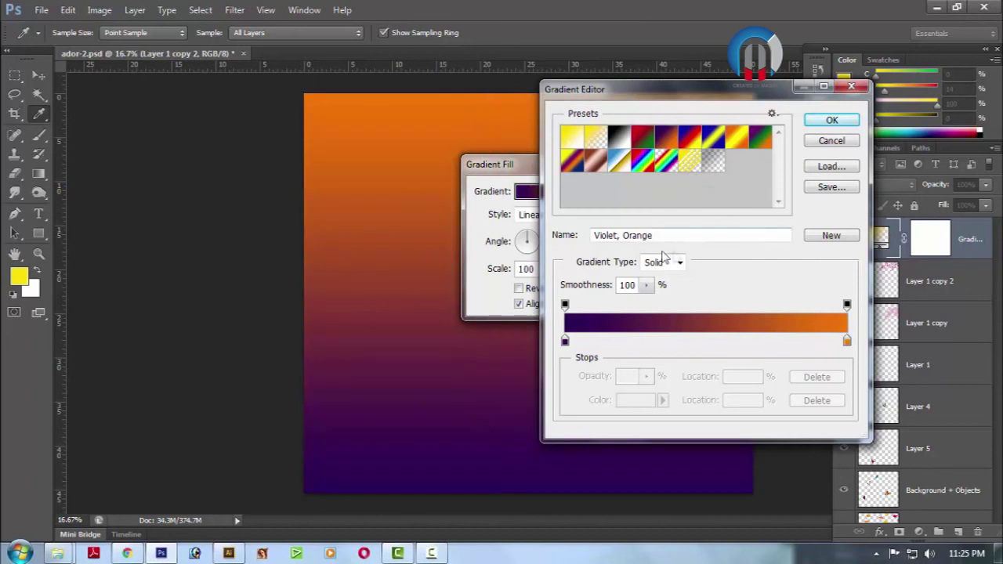
left_click(832, 122)
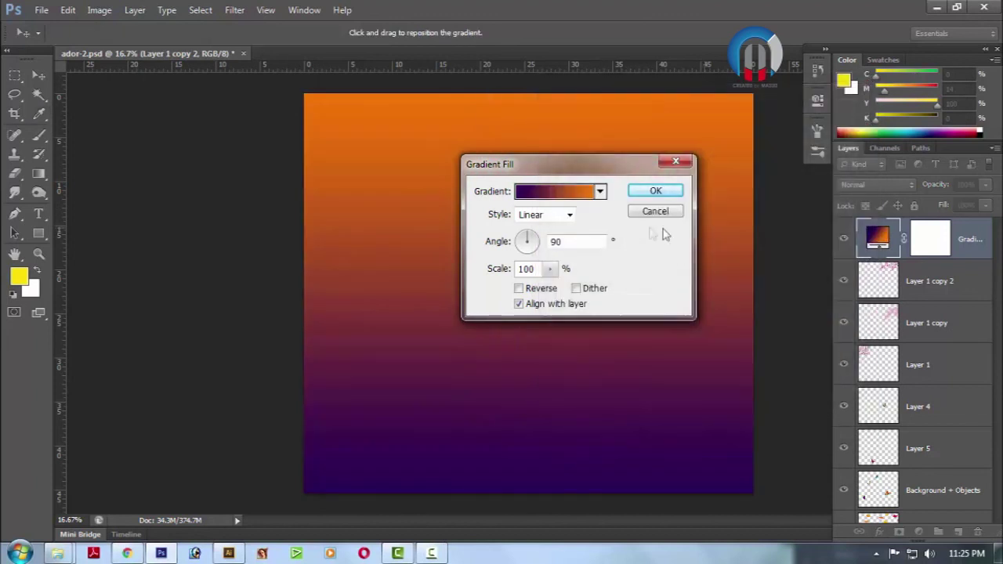
left_click(600, 193)
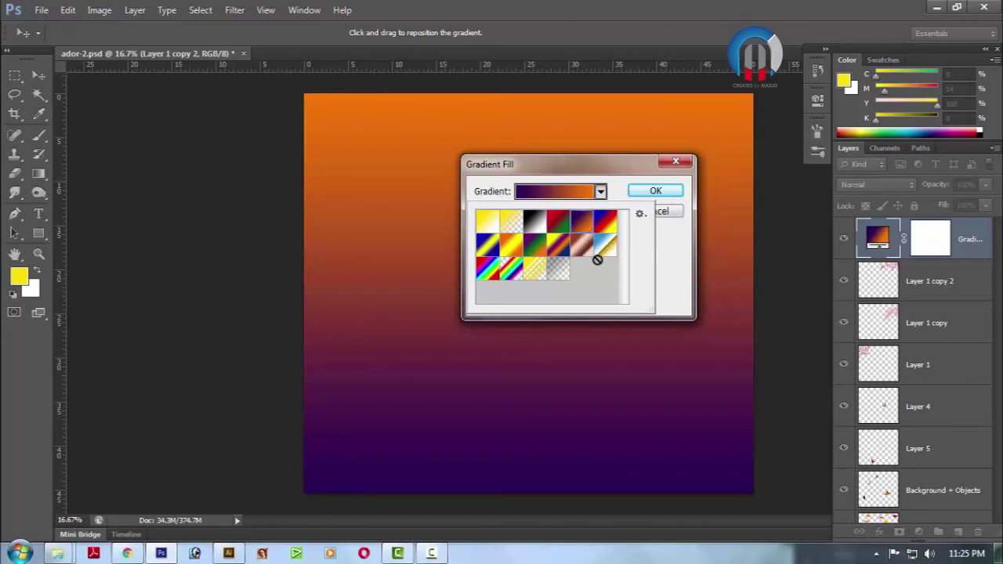
left_click(600, 194)
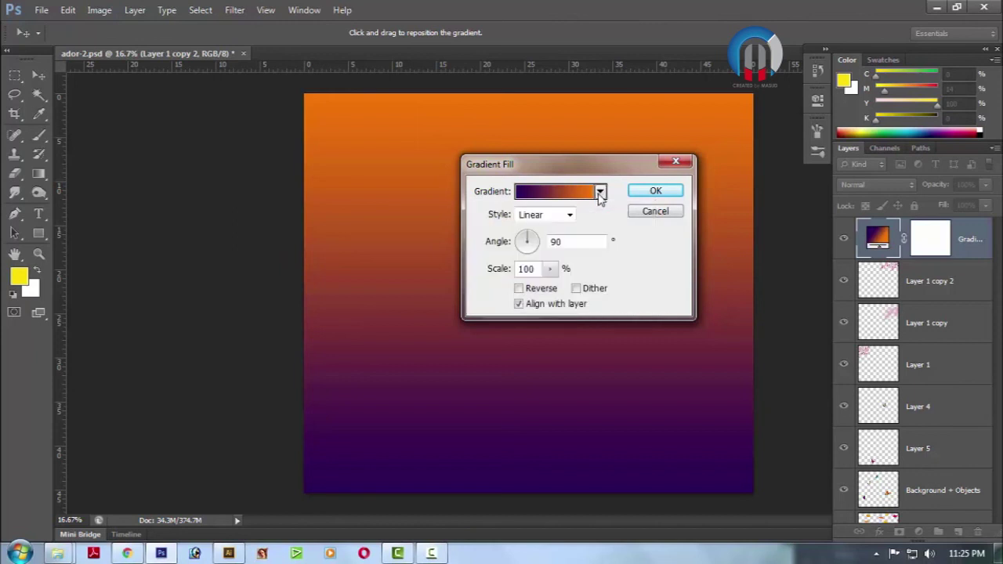
left_click(571, 214)
left_click(541, 241)
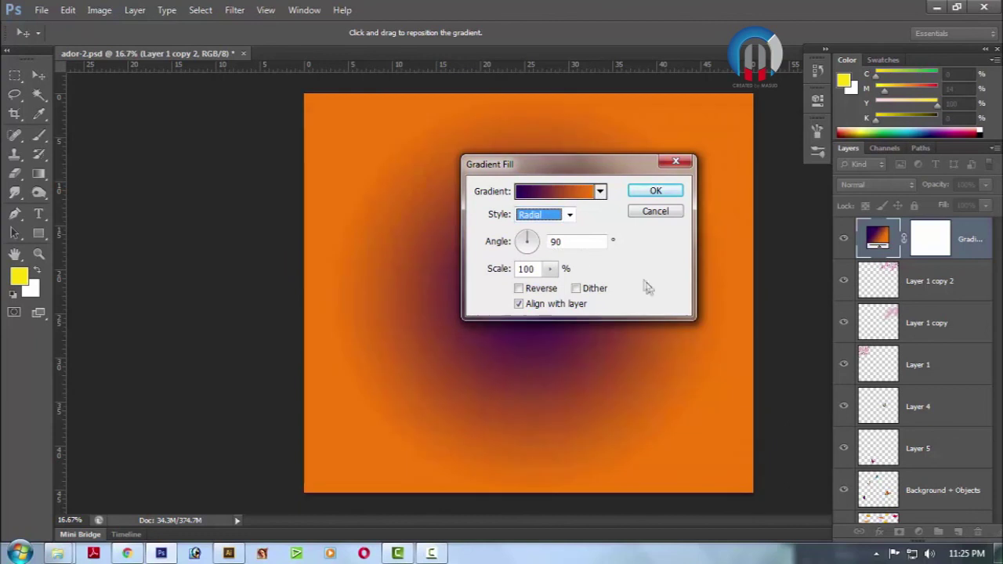
left_click(655, 192)
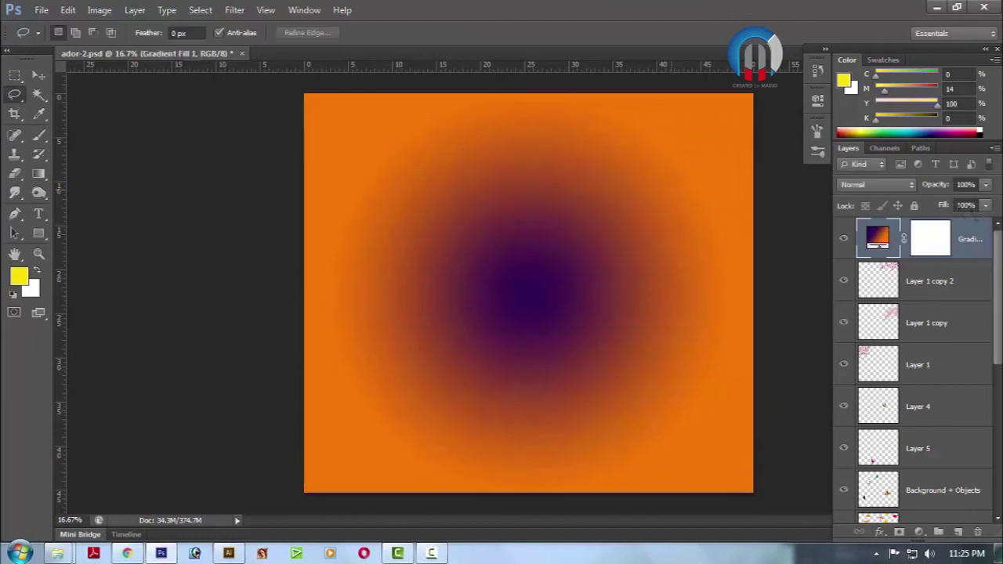
Set Gradient Fill 1 to Soft Light blend mode at about 52% opacity
left_click(906, 183)
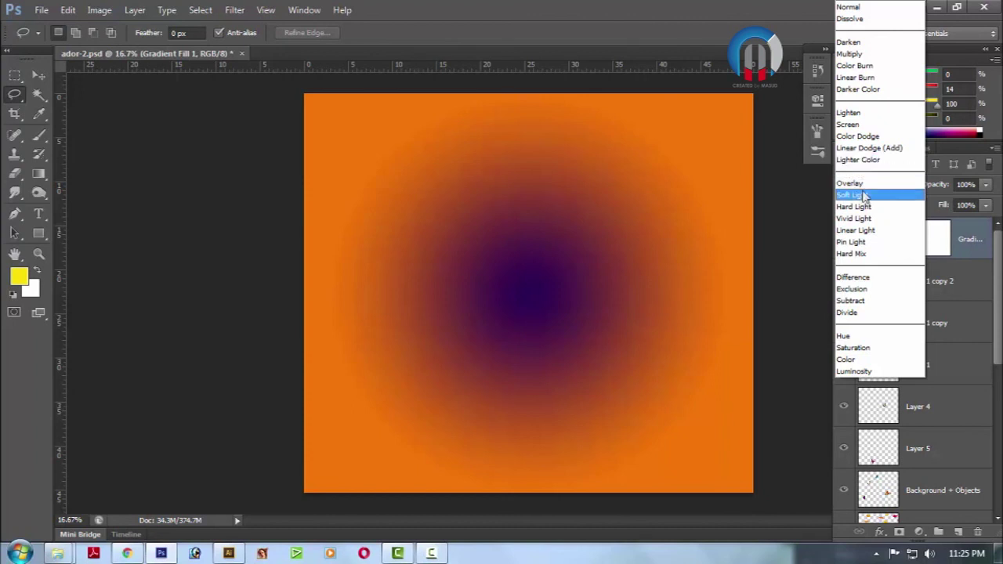
left_click(862, 195)
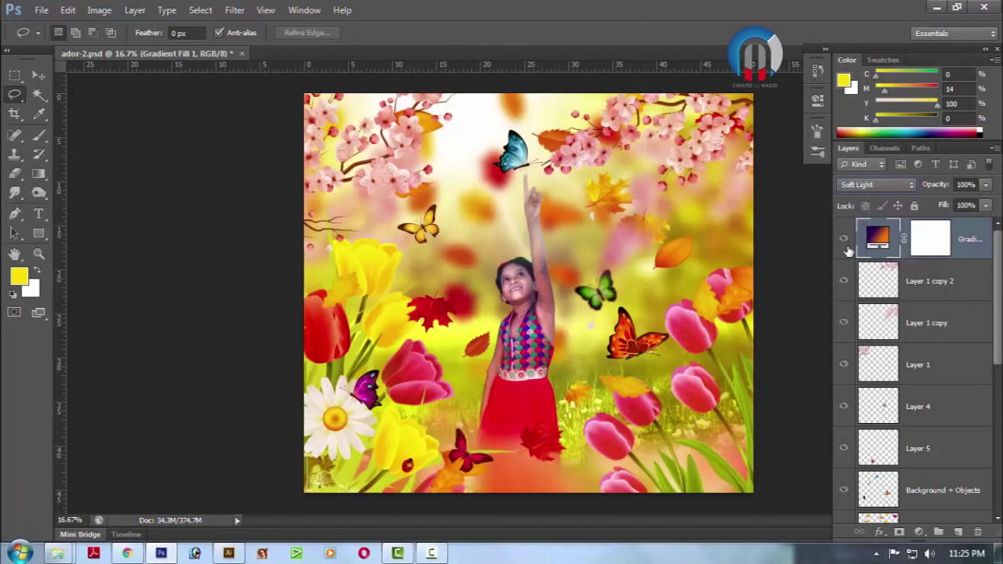
left_click(845, 241)
left_click(845, 241)
left_click(987, 187)
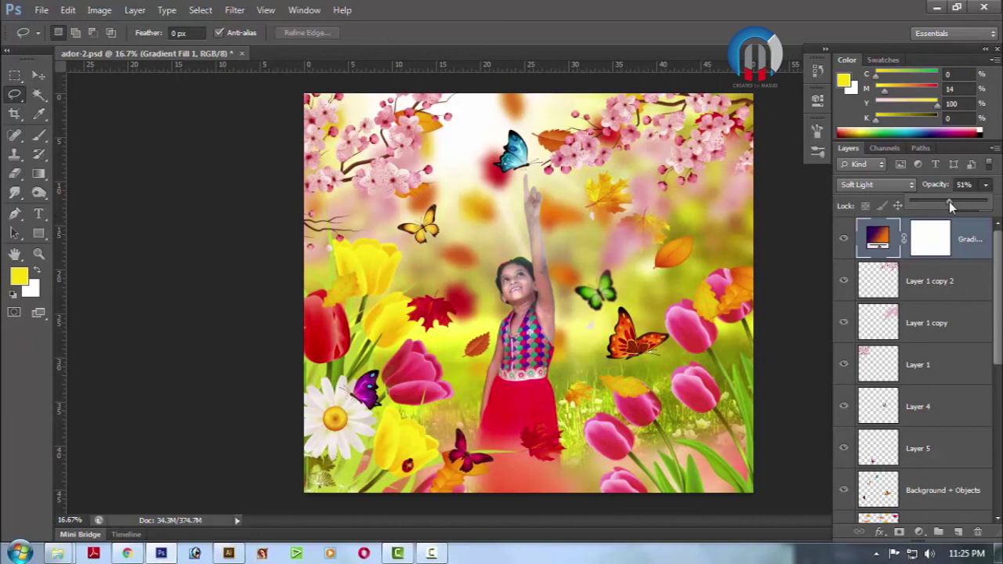
left_click(15, 75)
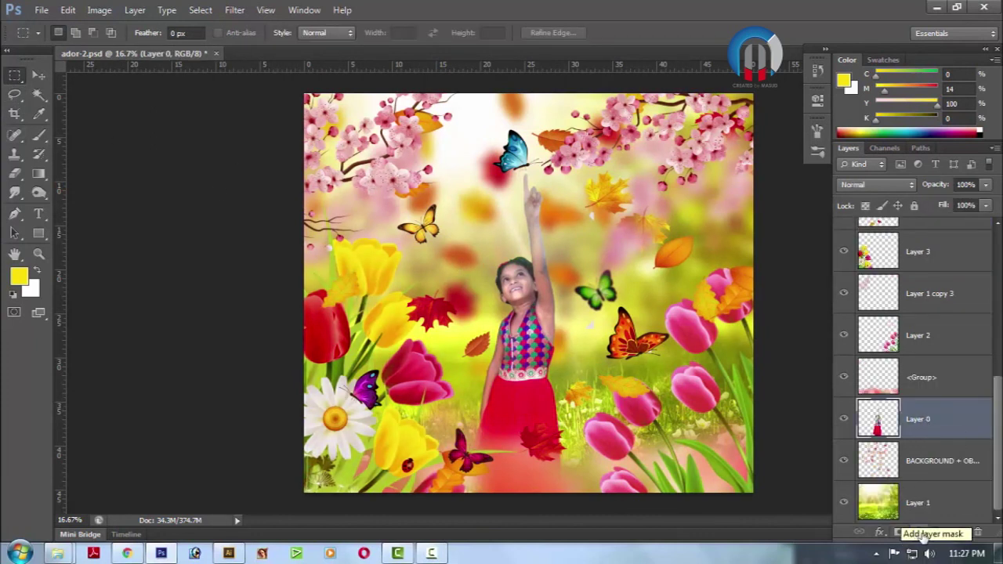
Add a Color Balance layer above Layer 0 pushing the Cyan–Red midtones toward red
left_click(920, 533)
left_click(920, 533)
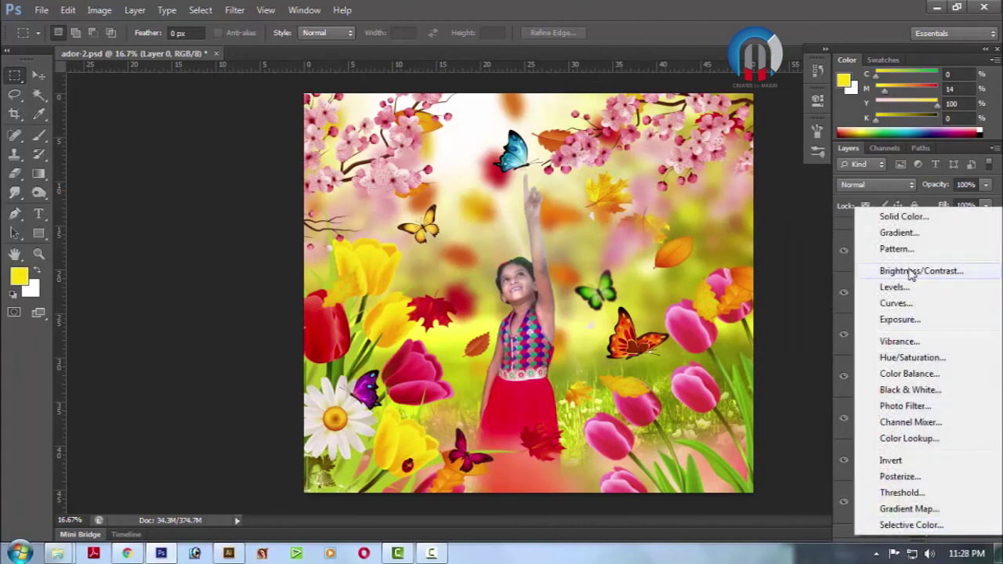
left_click(910, 374)
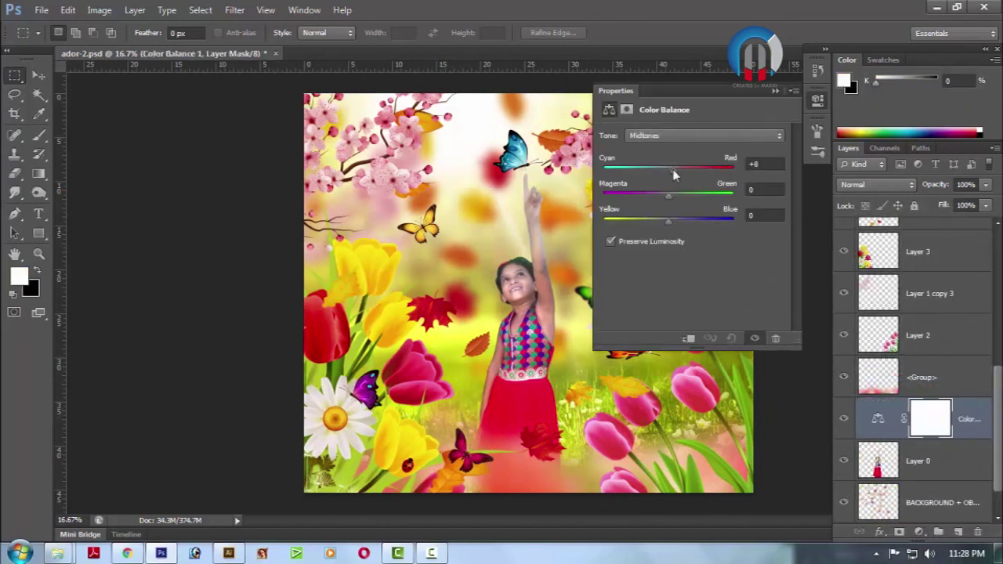
left_click_drag(663, 170, 701, 182)
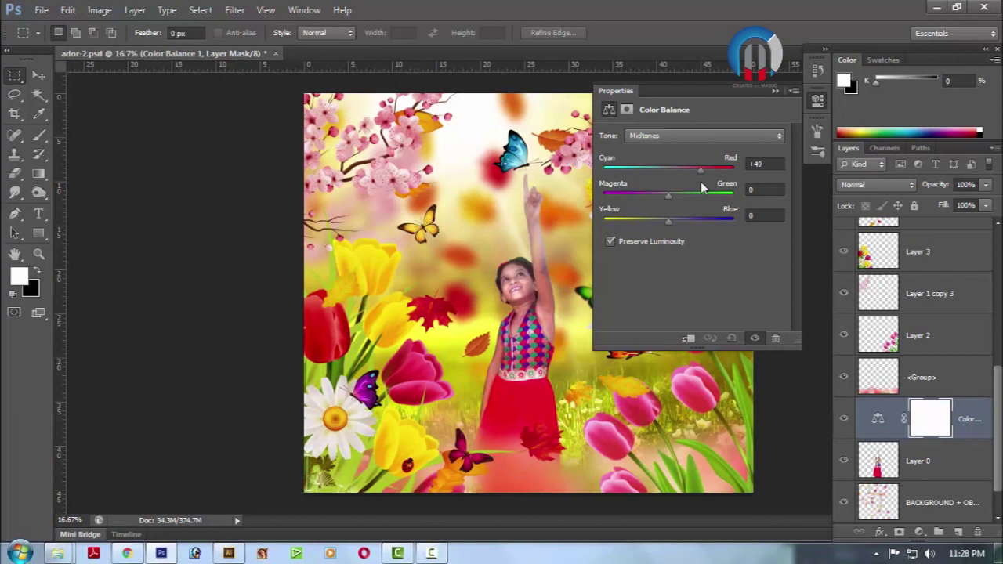
left_click_drag(700, 182, 702, 181)
left_click_drag(710, 170, 693, 173)
left_click(775, 91)
left_click(598, 274, "ctrl")
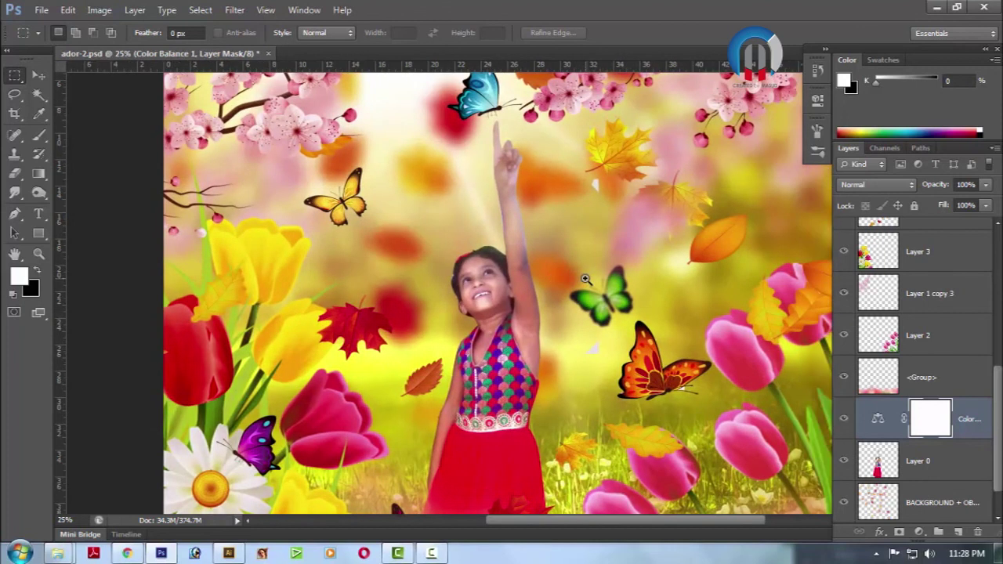
Apply Levels to Layer 0 with midtone 1.09 and white input near 237
left_click(914, 463)
key("ctrl+l")
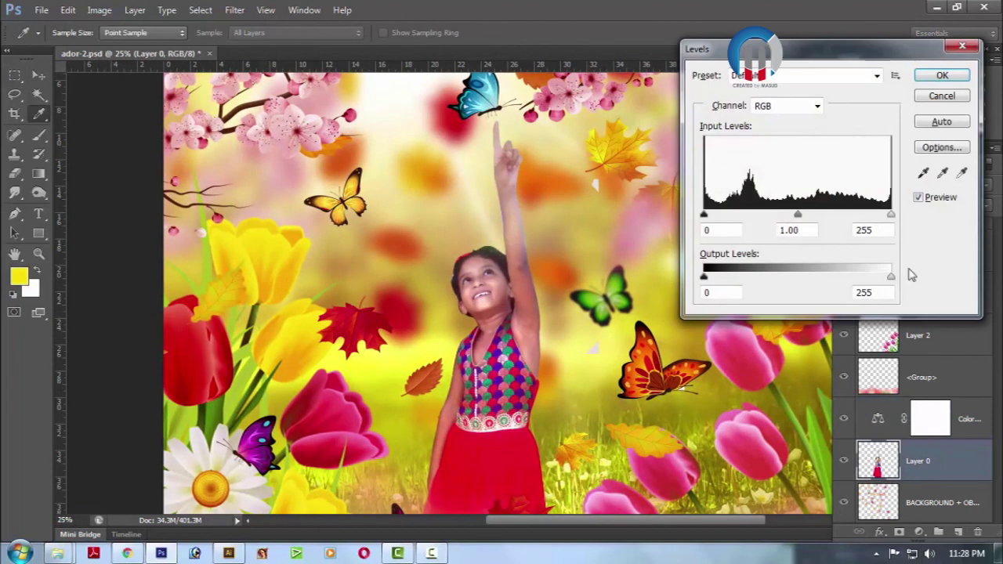
left_click_drag(799, 215, 792, 216)
left_click_drag(890, 216, 878, 216)
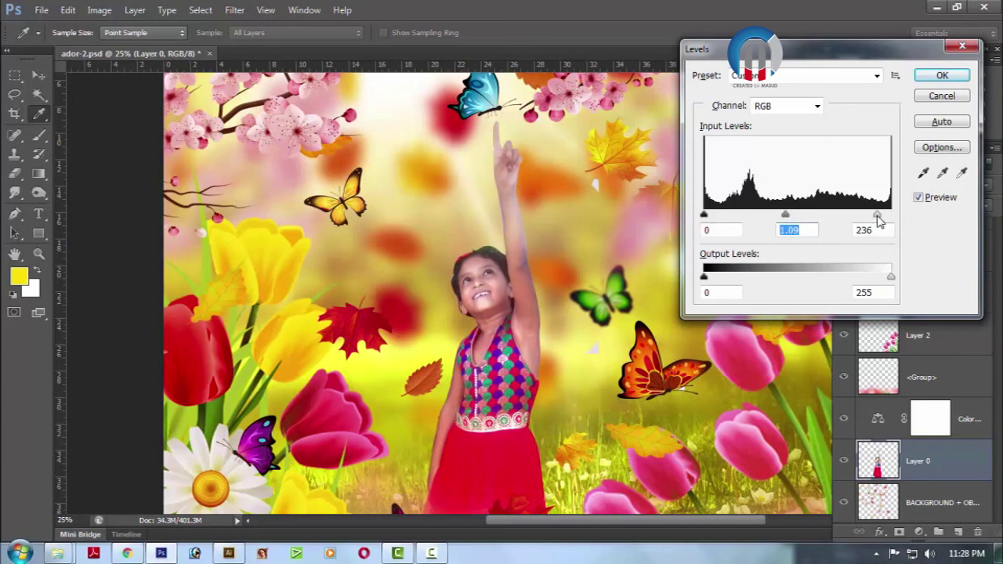
left_click_drag(878, 222, 879, 224)
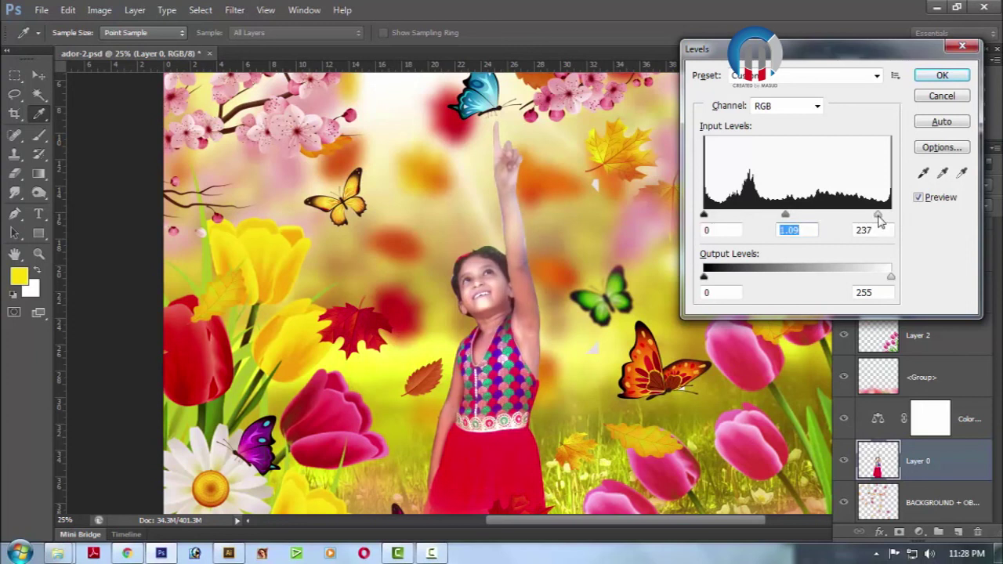